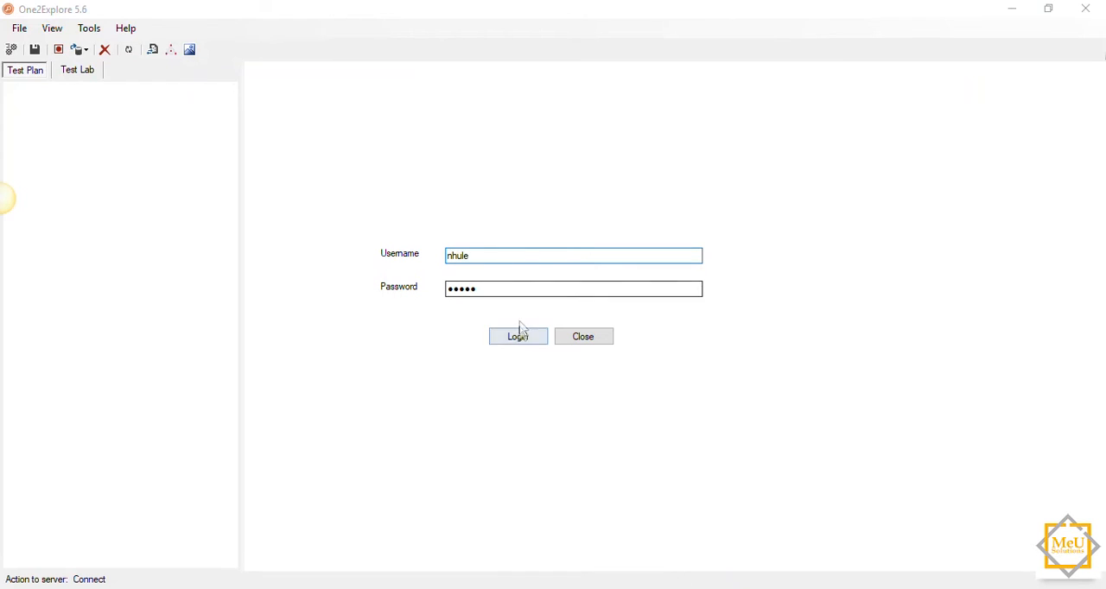
# Step: Try to log in with the account password for the username already filled in
pyautogui.moveTo(496, 291); pyautogui.dragTo(380, 292)
pyautogui.write('••')
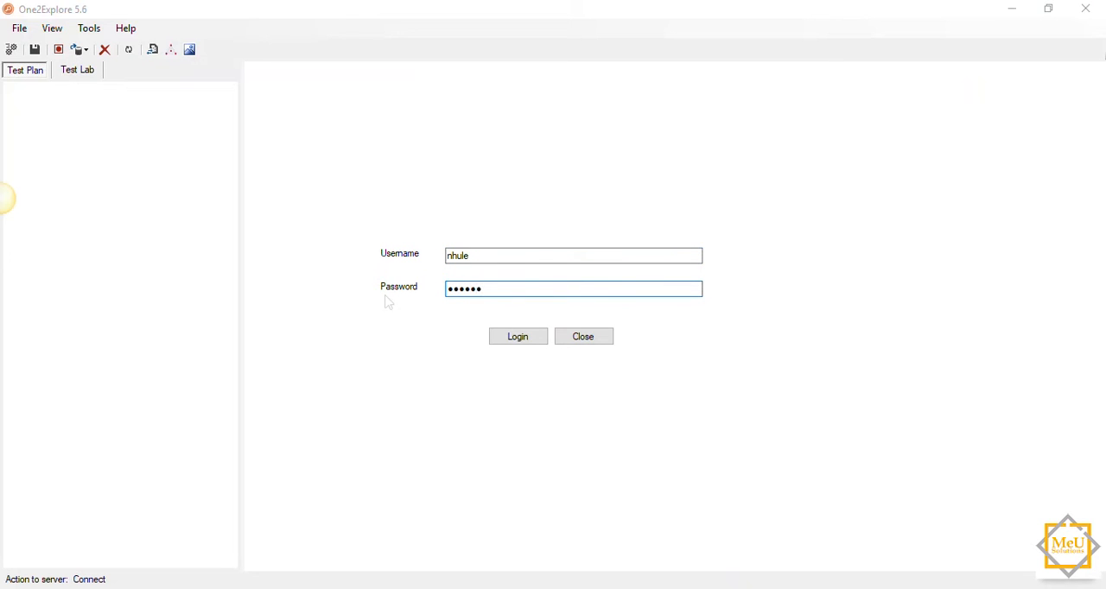
pyautogui.click(532, 343)
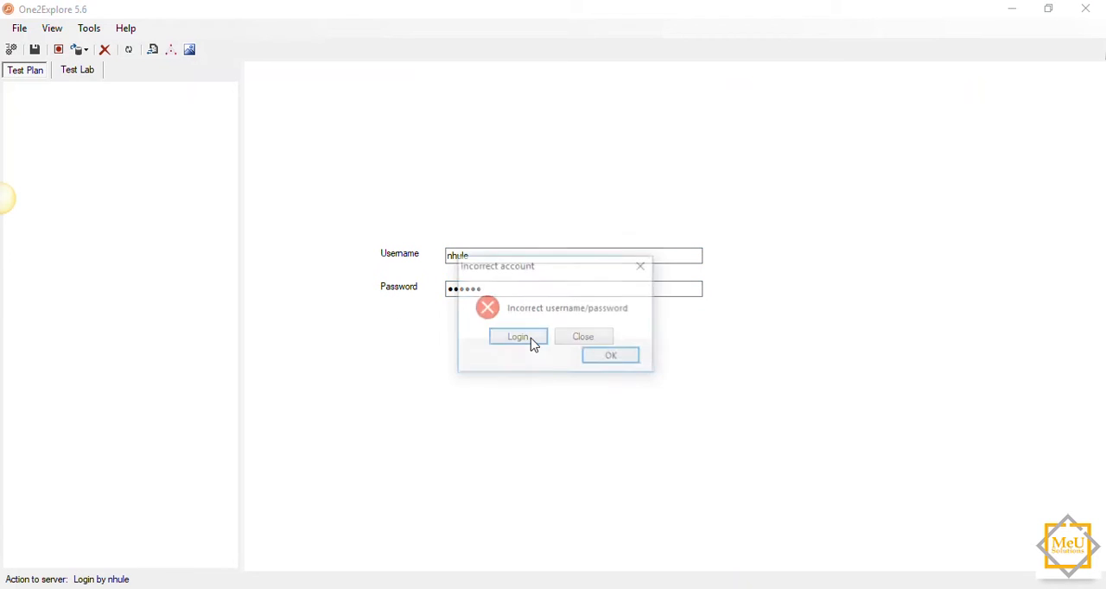
pyautogui.click(602, 357)
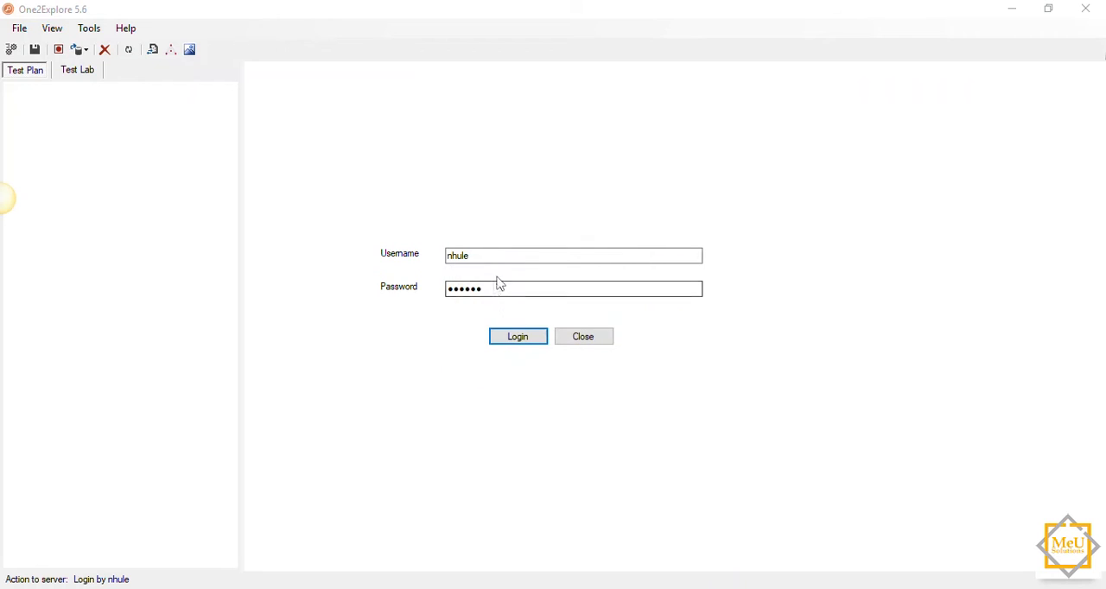
# Step: Replace the login password with the account password and log in
pyautogui.moveTo(503, 285); pyautogui.dragTo(442, 290)
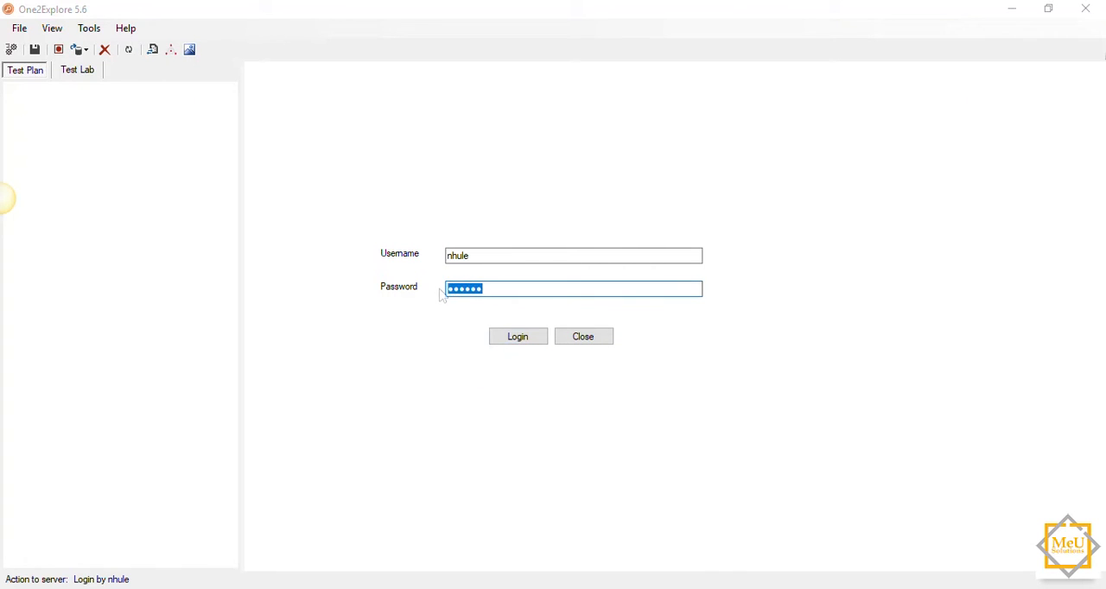
pyautogui.write('●●●●●●')
pyautogui.press('Return')
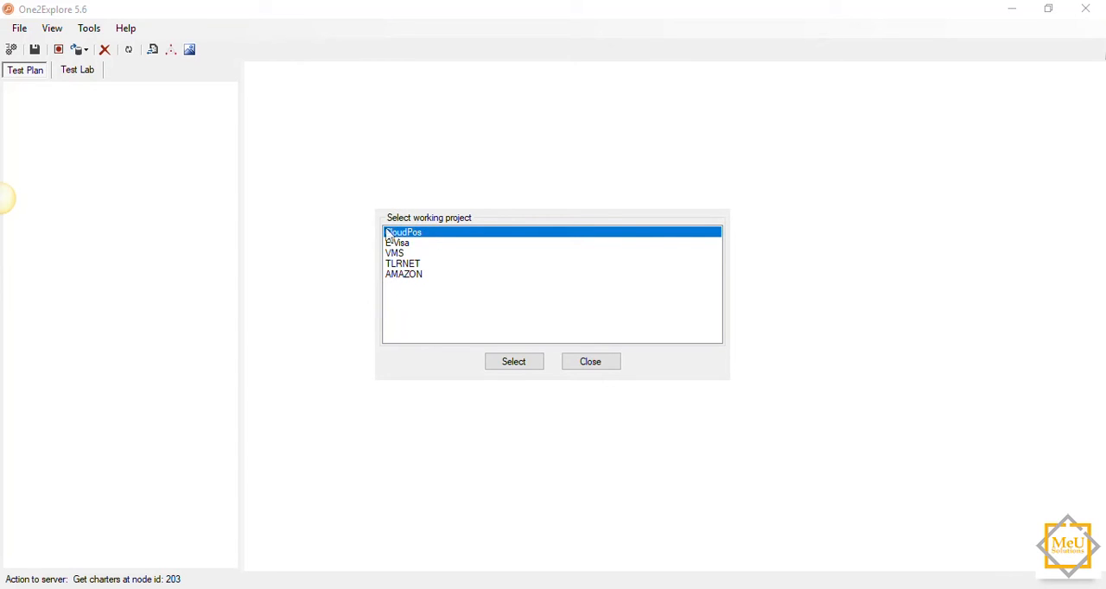
# Step: Choose AMAZON as the working project and open it
pyautogui.click(406, 276)
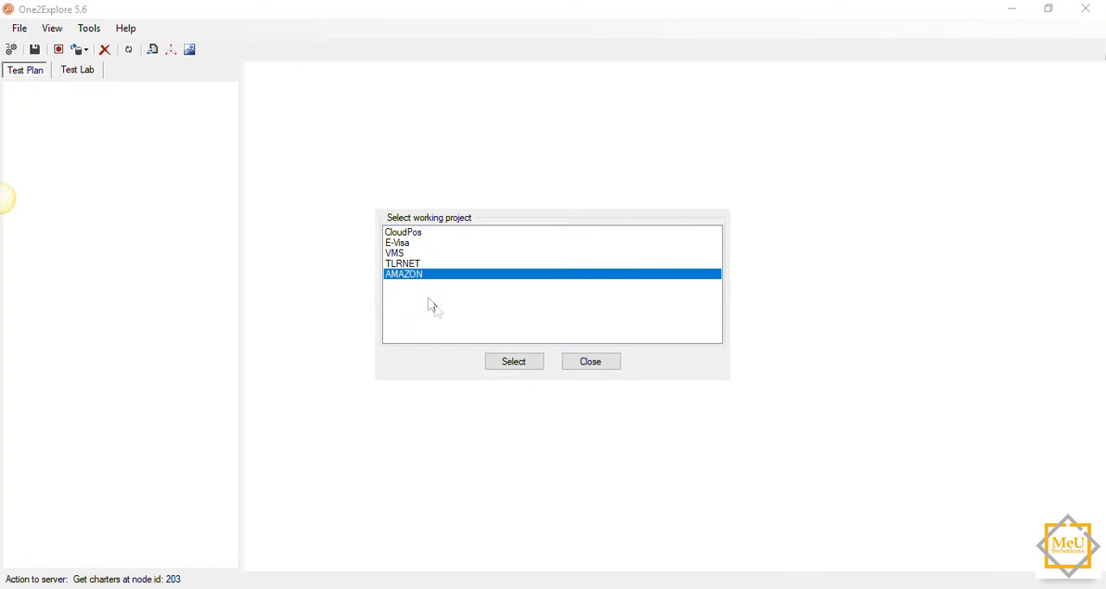
pyautogui.click(508, 366)
pyautogui.click(416, 264)
pyautogui.click(406, 252)
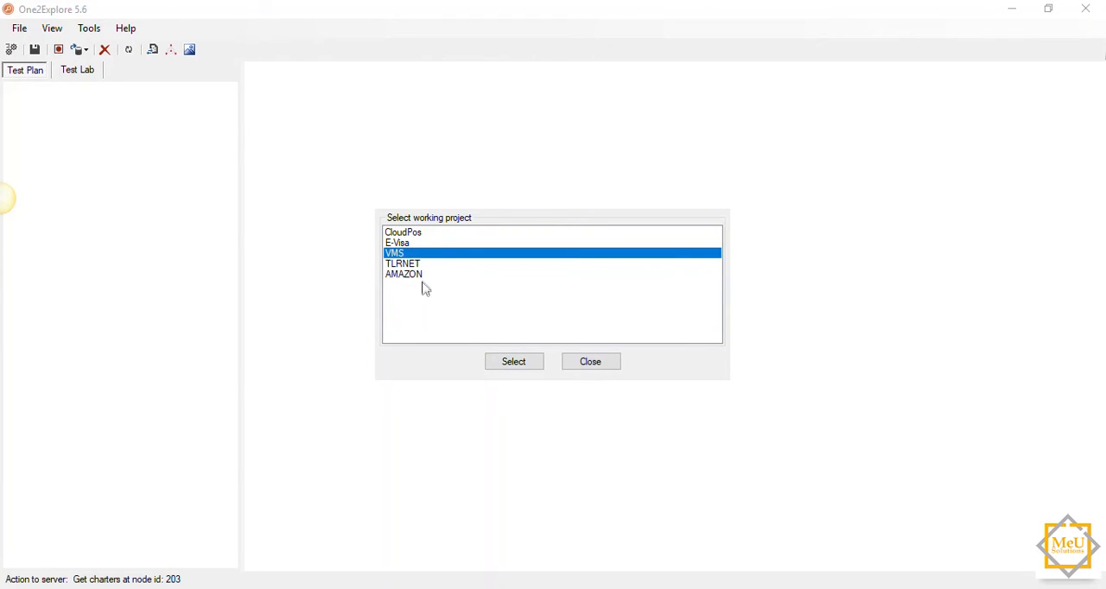
pyautogui.click(427, 286)
pyautogui.click(512, 363)
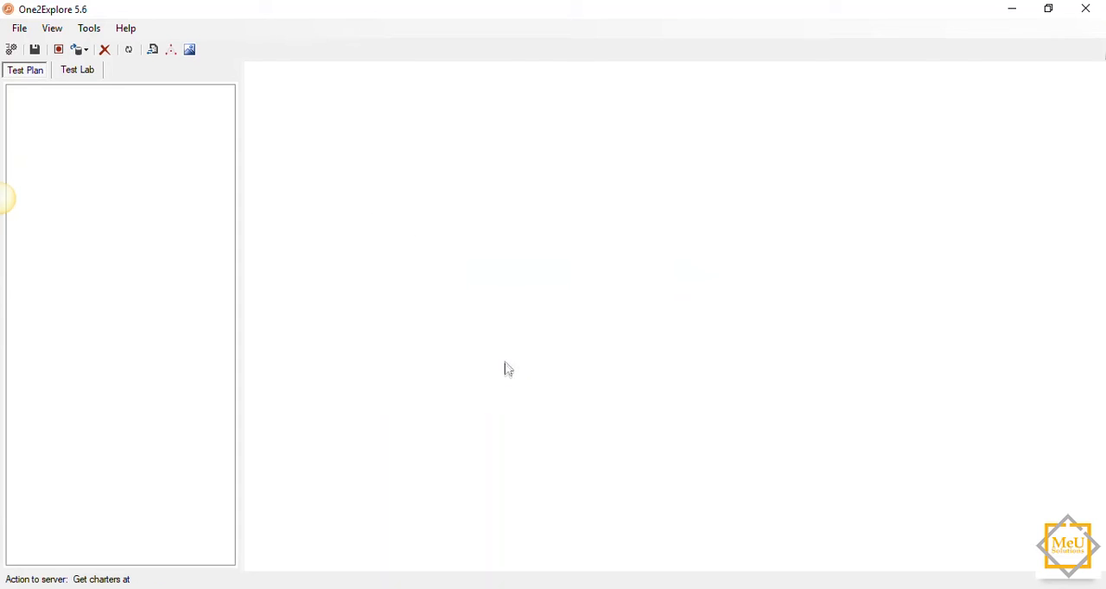
# Step: Compare how the AMAZON project tree is shown in the Test Plan and Test Lab views
pyautogui.click(77, 70)
pyautogui.click(34, 72)
pyautogui.click(67, 74)
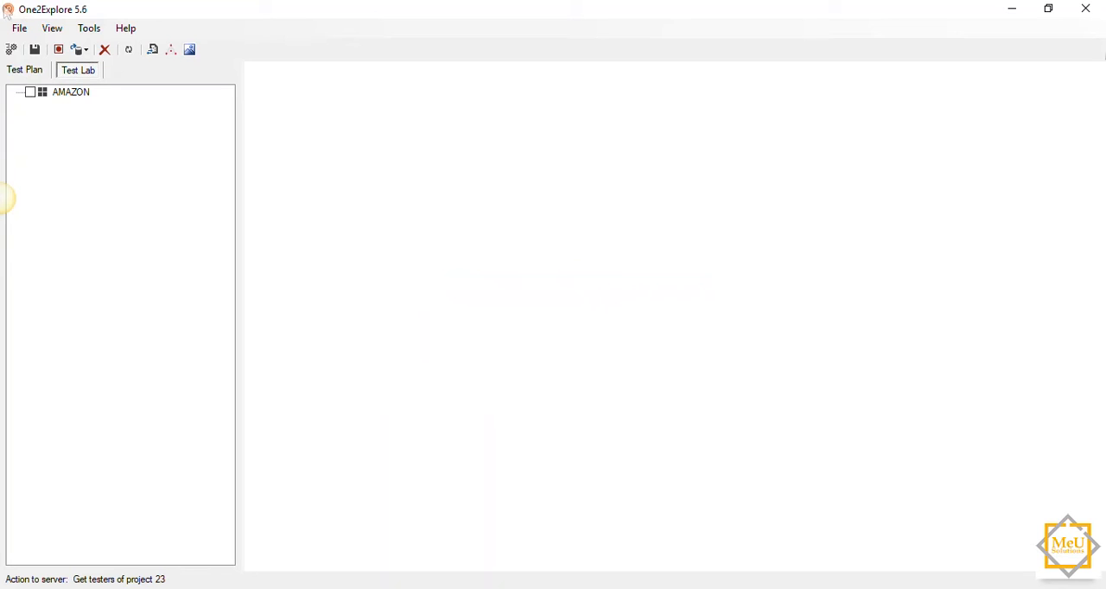
pyautogui.click(25, 70)
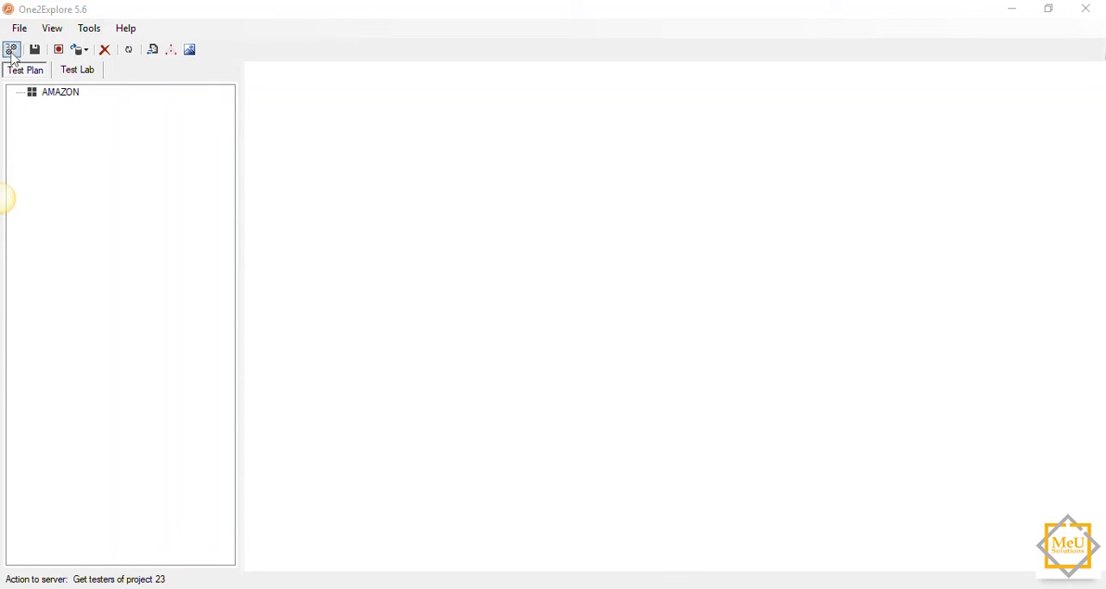
pyautogui.click(72, 73)
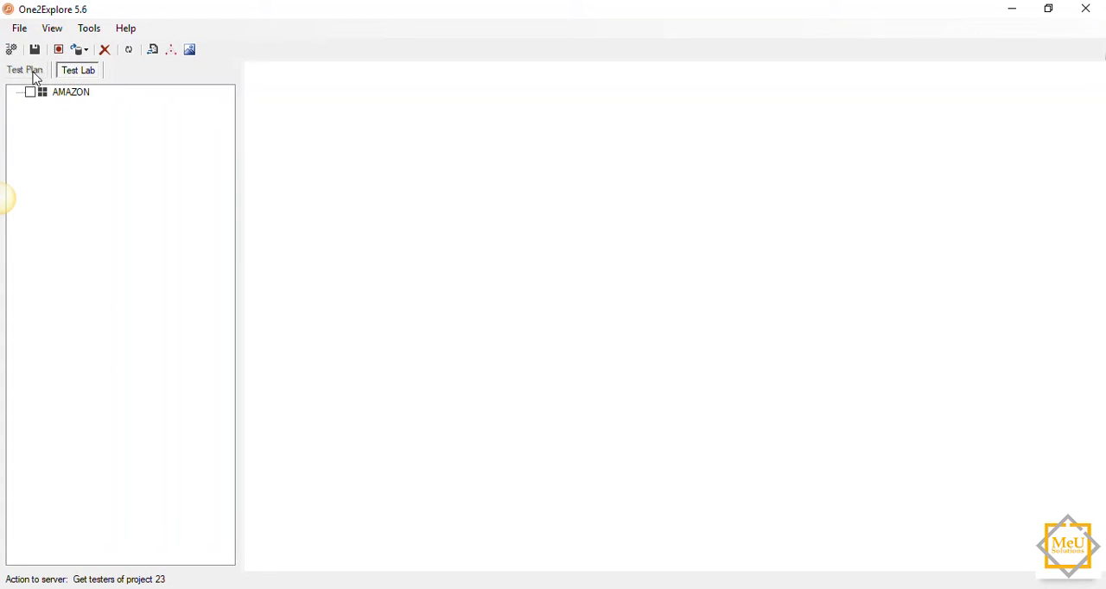
pyautogui.click(36, 78)
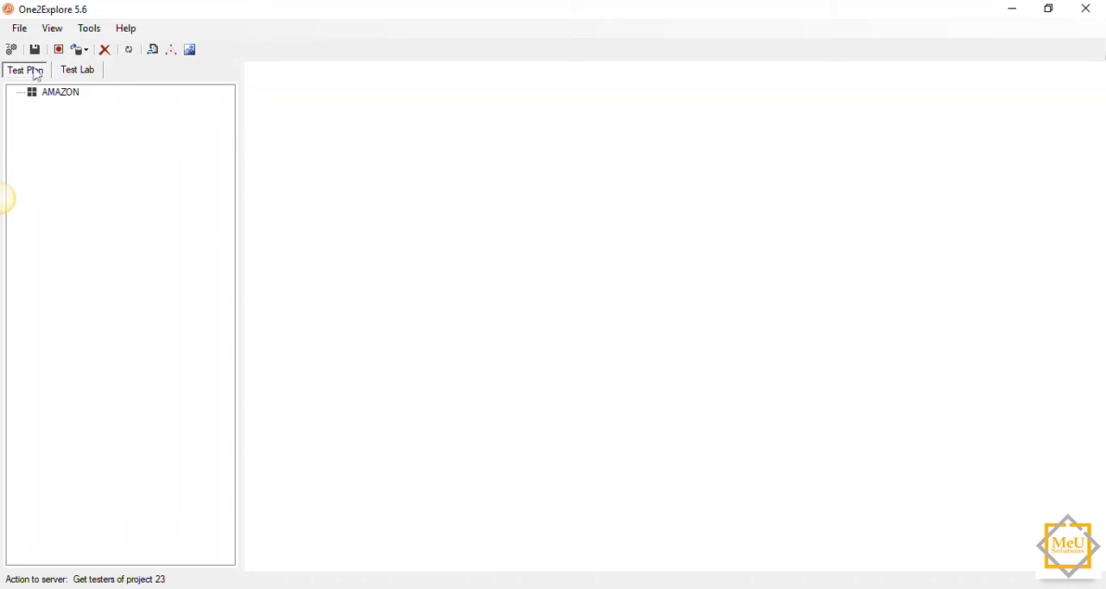
pyautogui.click(77, 71)
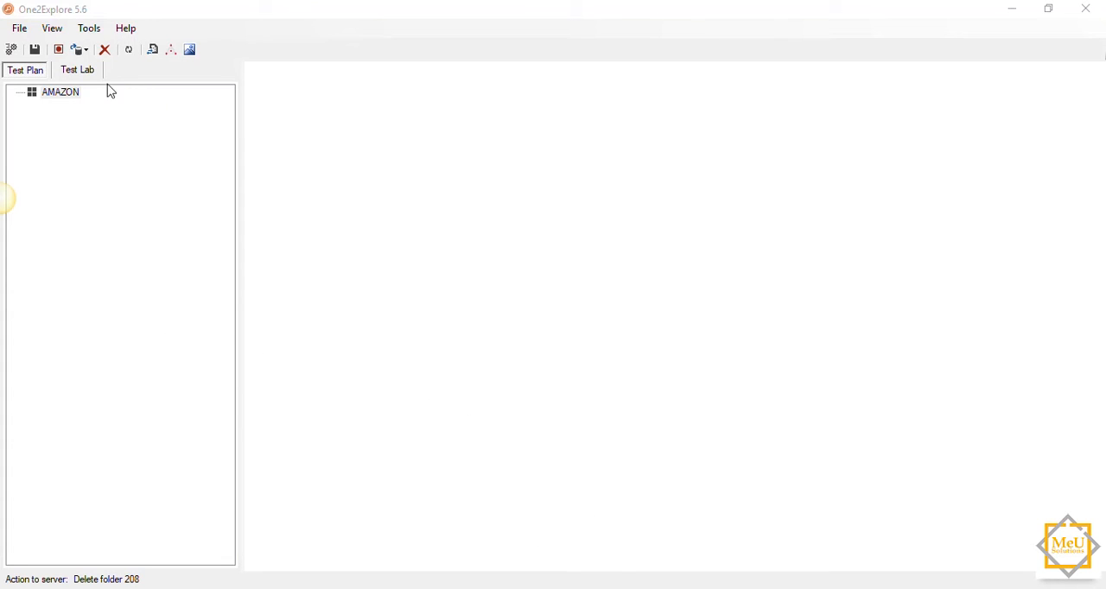
pyautogui.click(90, 73)
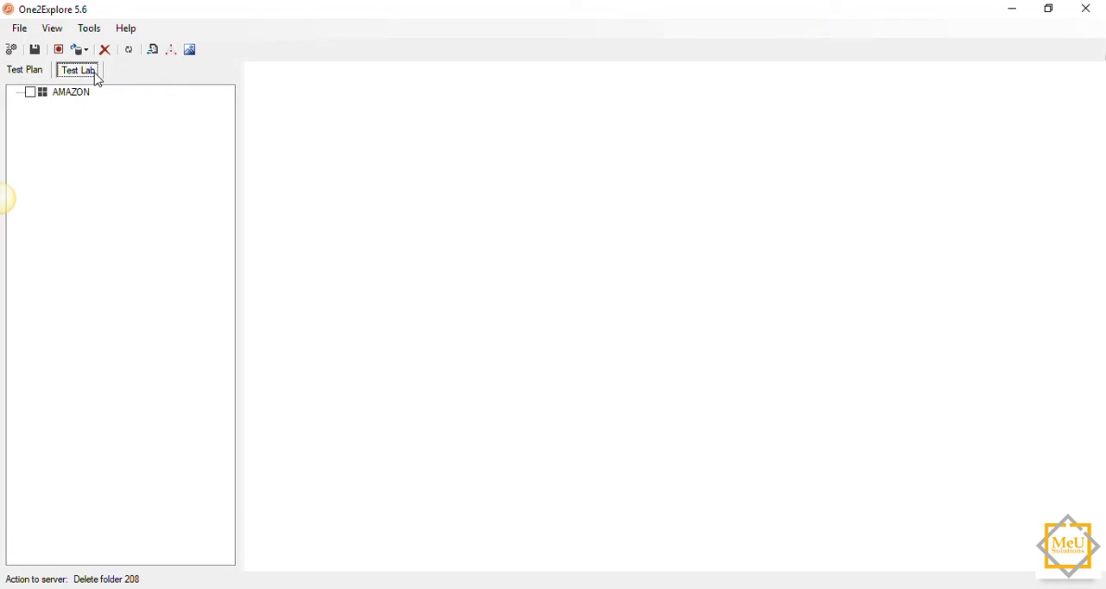
# Step: Create a folder under the AMAZON project in the Test Plan, keeping the default name
pyautogui.click(37, 76)
pyautogui.rightClick(62, 98)
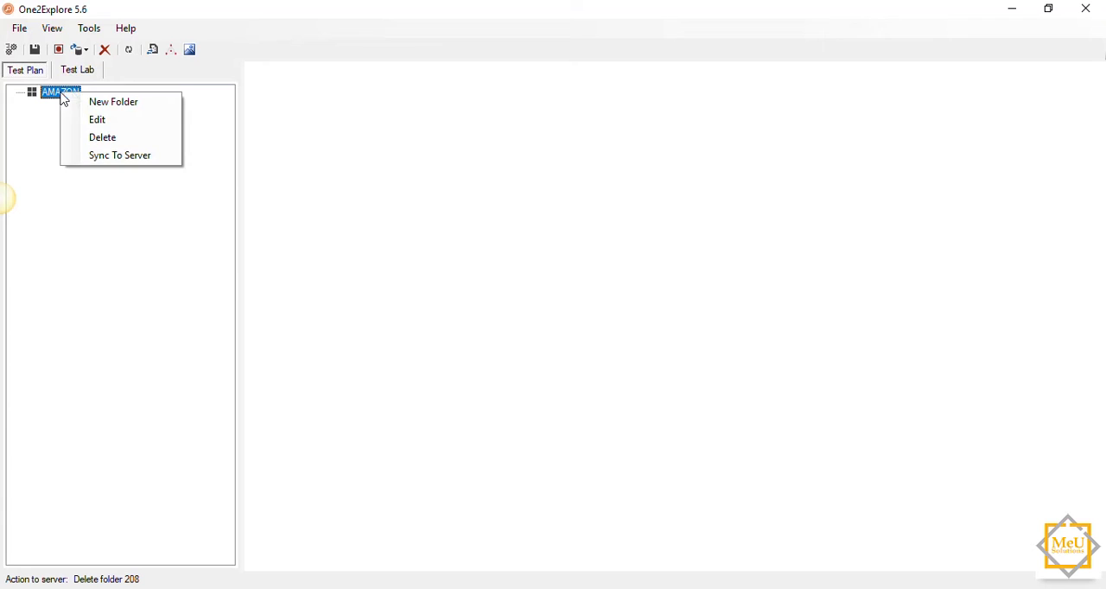
pyautogui.click(95, 103)
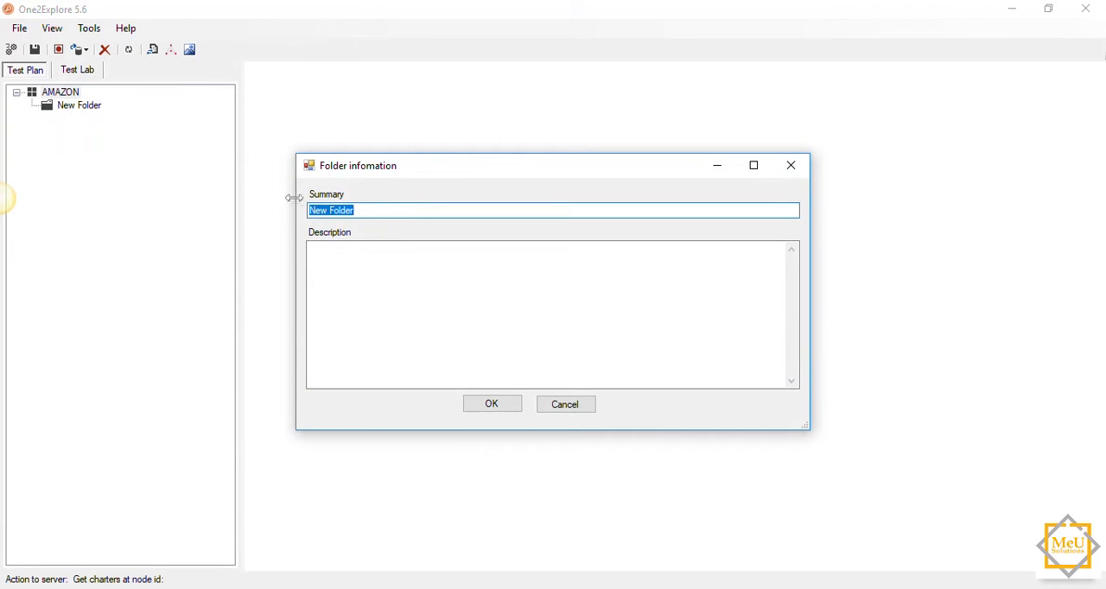
pyautogui.click(495, 408)
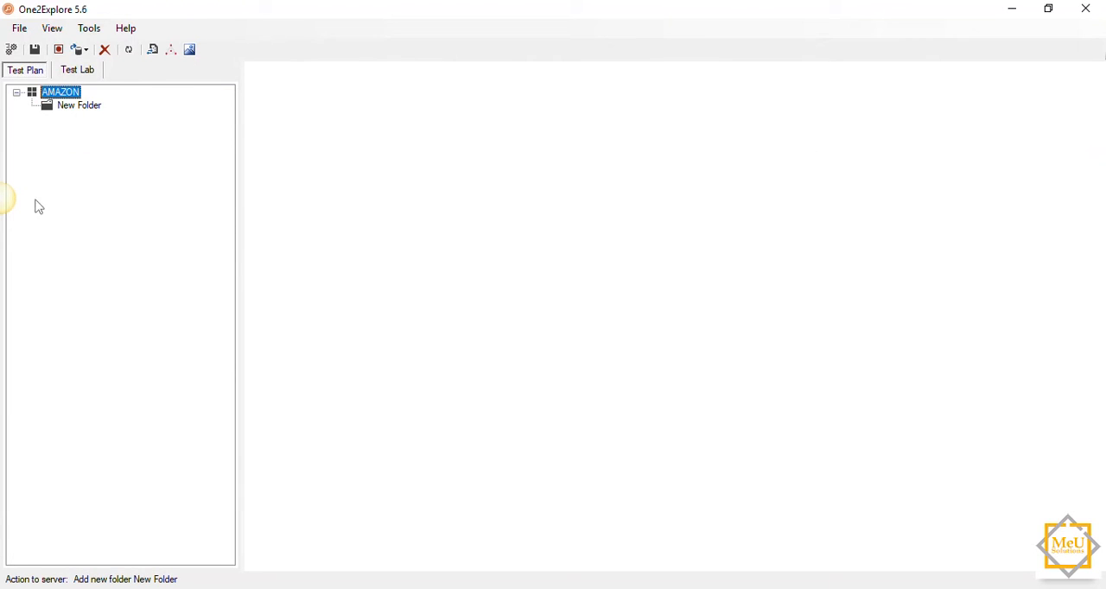
# Step: Add a charter with the default summary inside the New Folder folder
pyautogui.click(89, 109)
pyautogui.rightClick(88, 111)
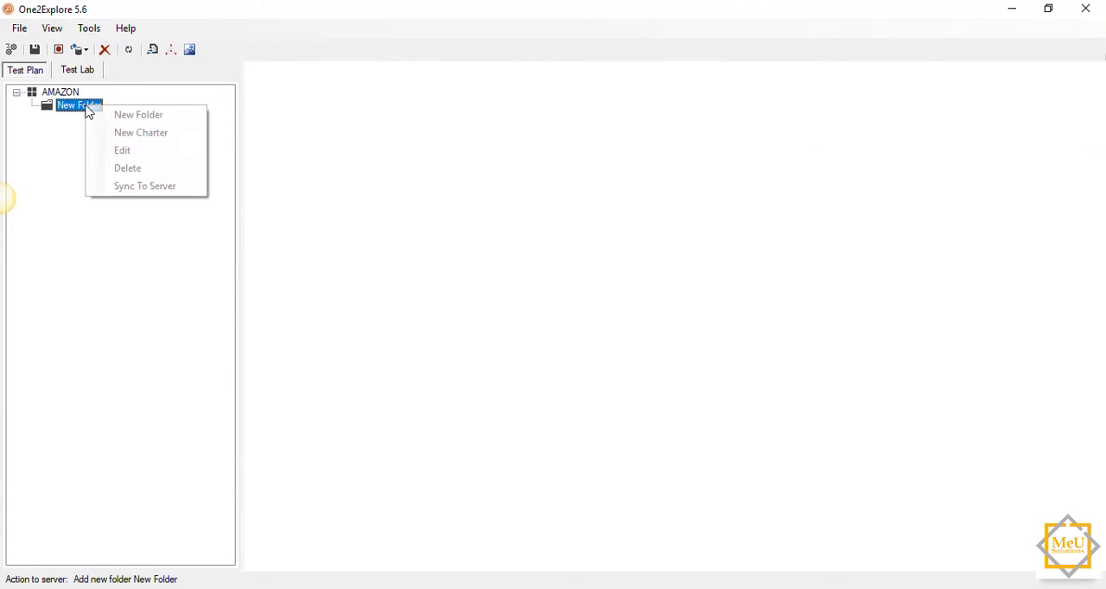
pyautogui.click(141, 133)
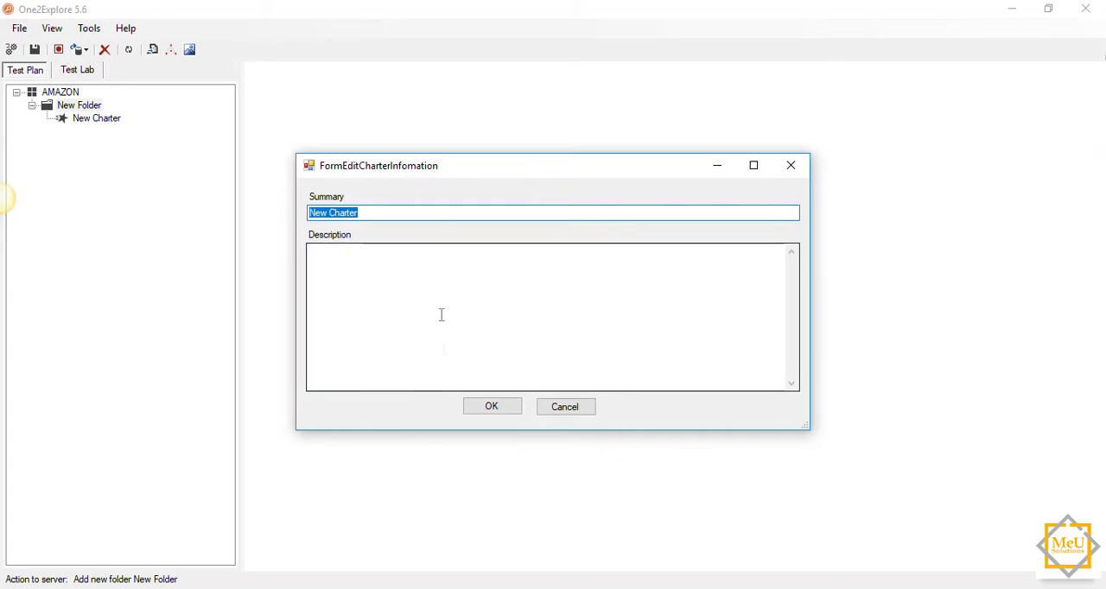
pyautogui.click(485, 404)
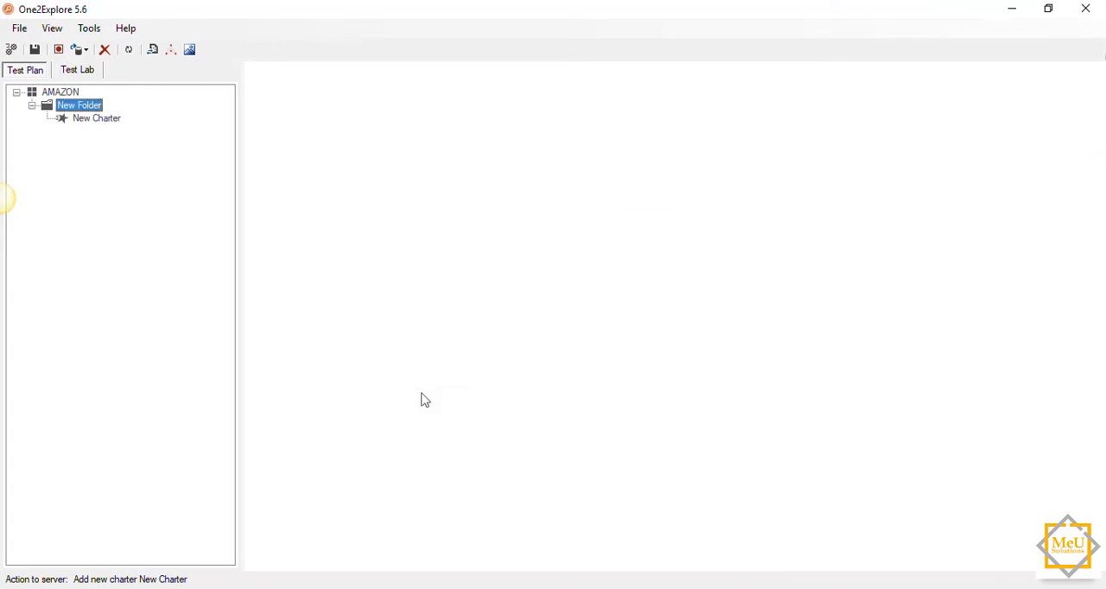
pyautogui.rightClick(64, 96)
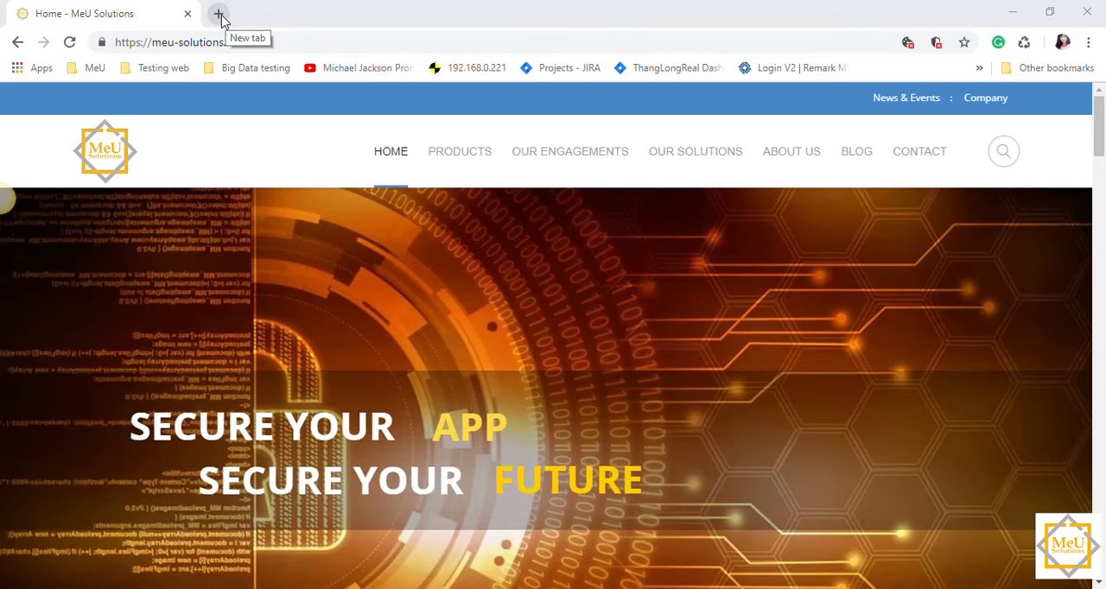
pyautogui.click(221, 16)
pyautogui.write('https://www.amazon.com/gp/goldbox?ref=nav_cs_gb')
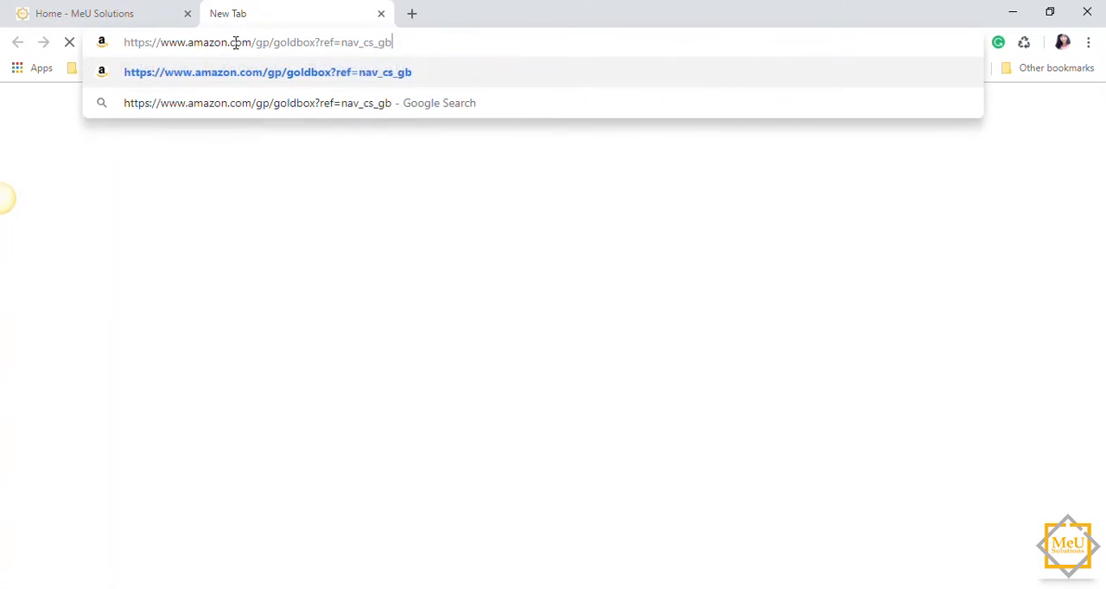
pyautogui.press('Return')
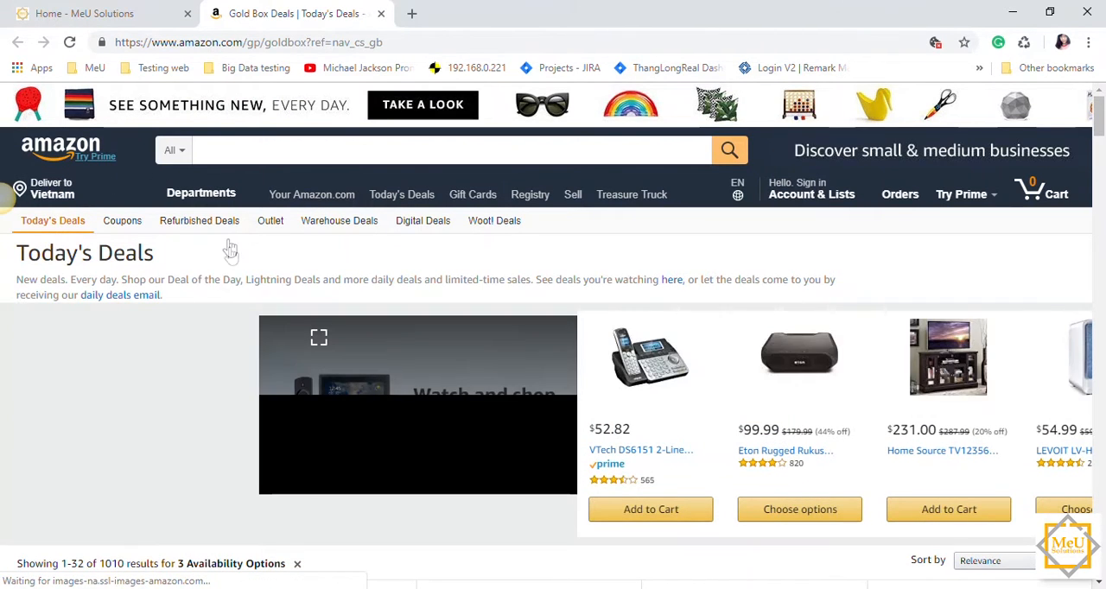
# Step: Switch back to One2Explore and create a folder with the summary "Today's Deals" under the AMAZON project, leaving its description empty
pyautogui.hotkey('alt', 'Tab')
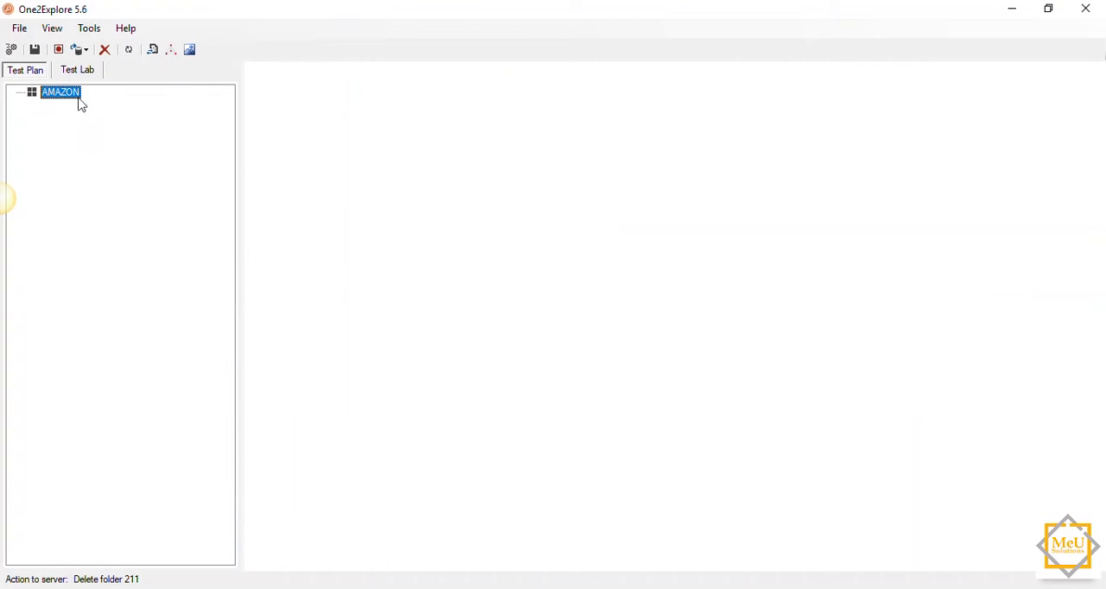
pyautogui.rightClick(73, 97)
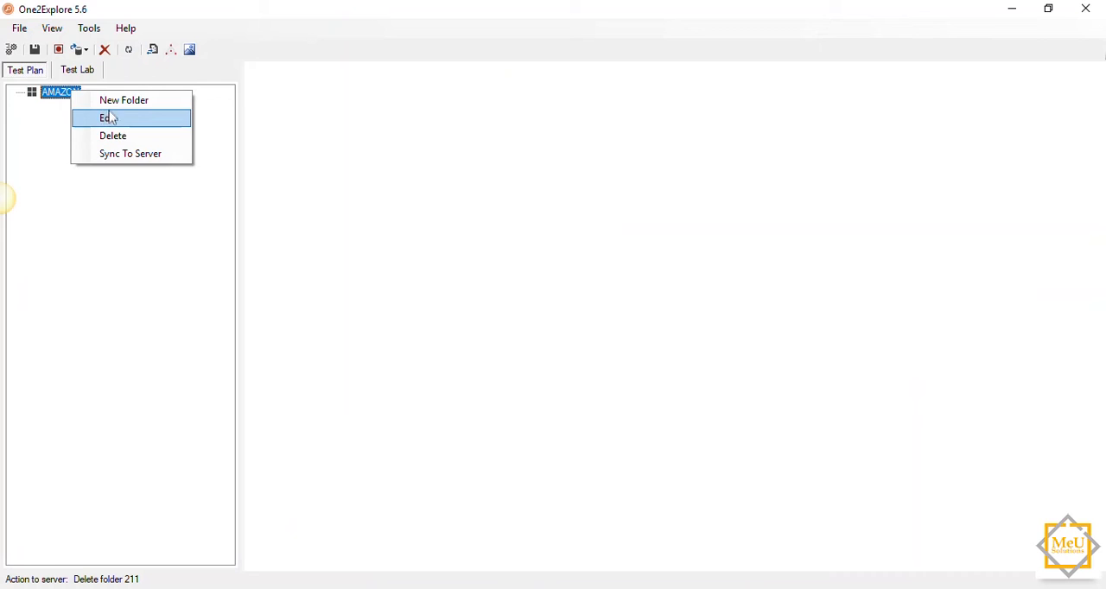
pyautogui.click(114, 102)
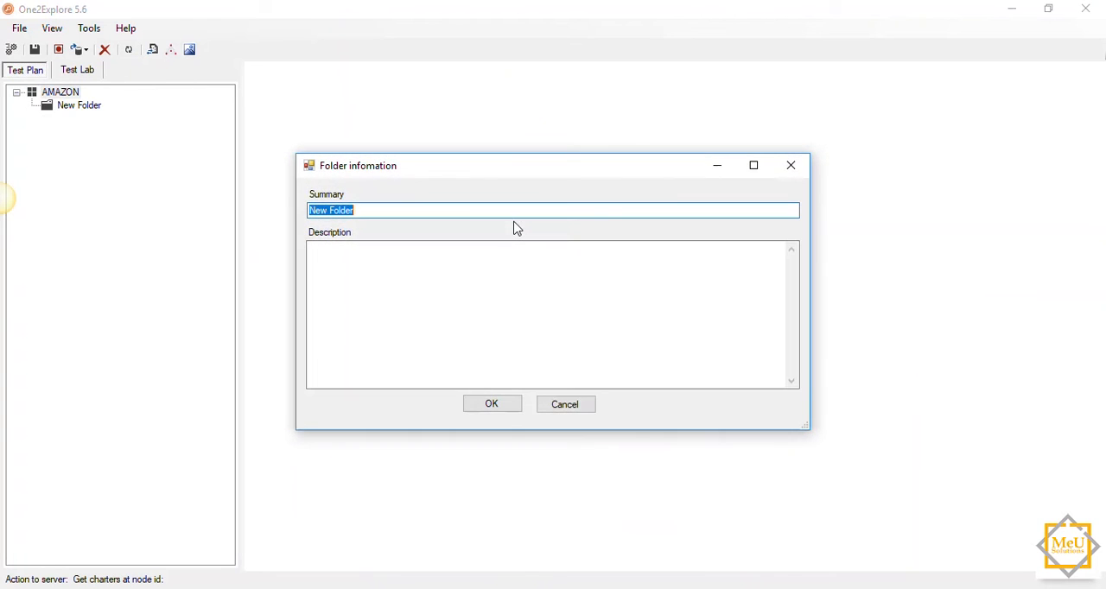
pyautogui.write("Today's Deals")
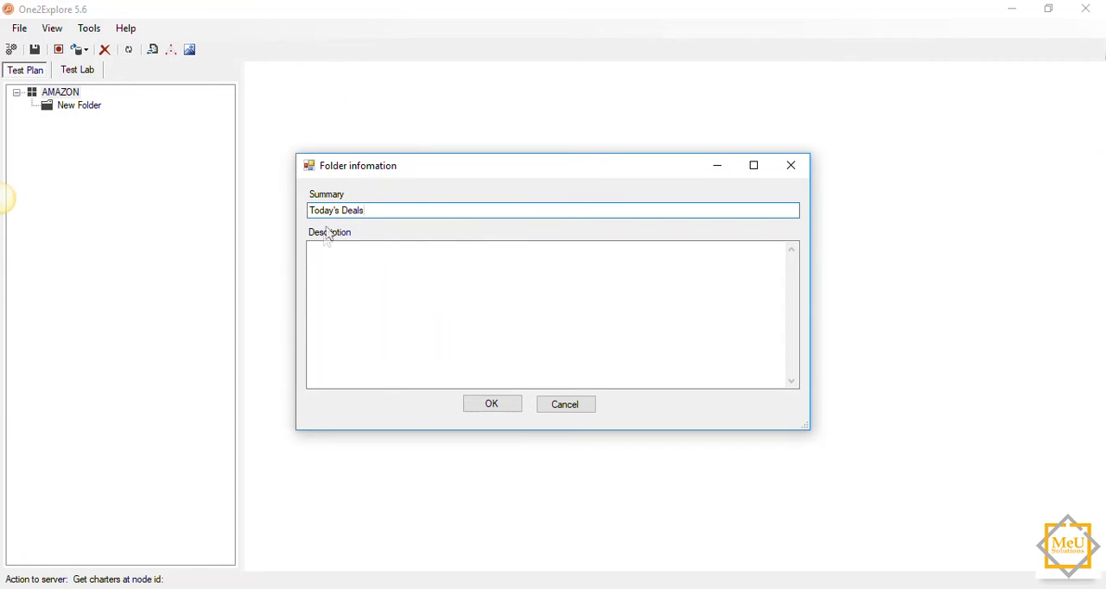
pyautogui.click(326, 253)
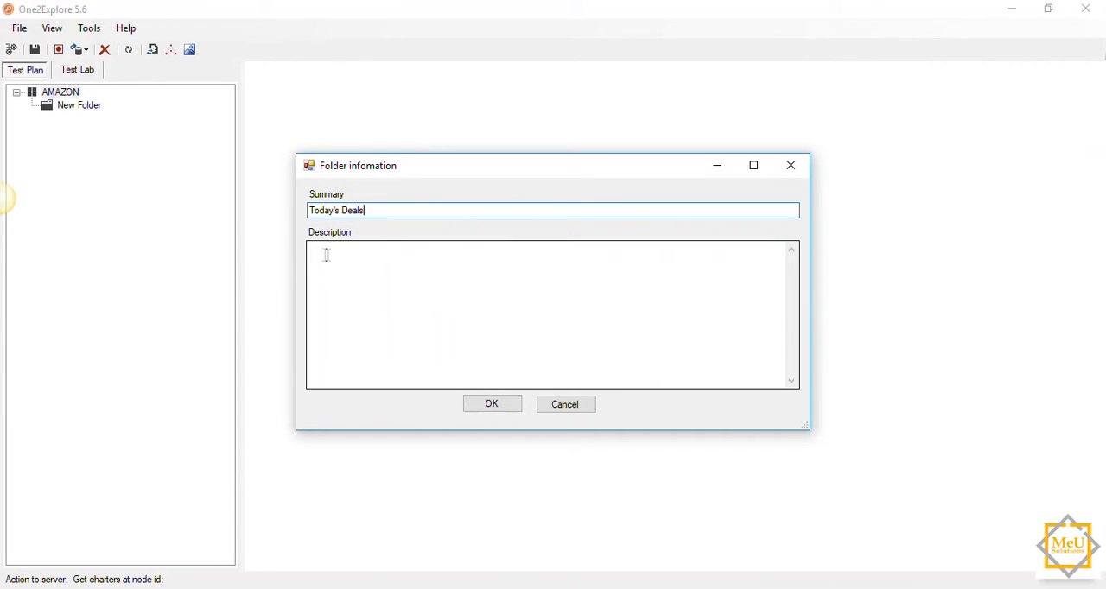
pyautogui.click(333, 254)
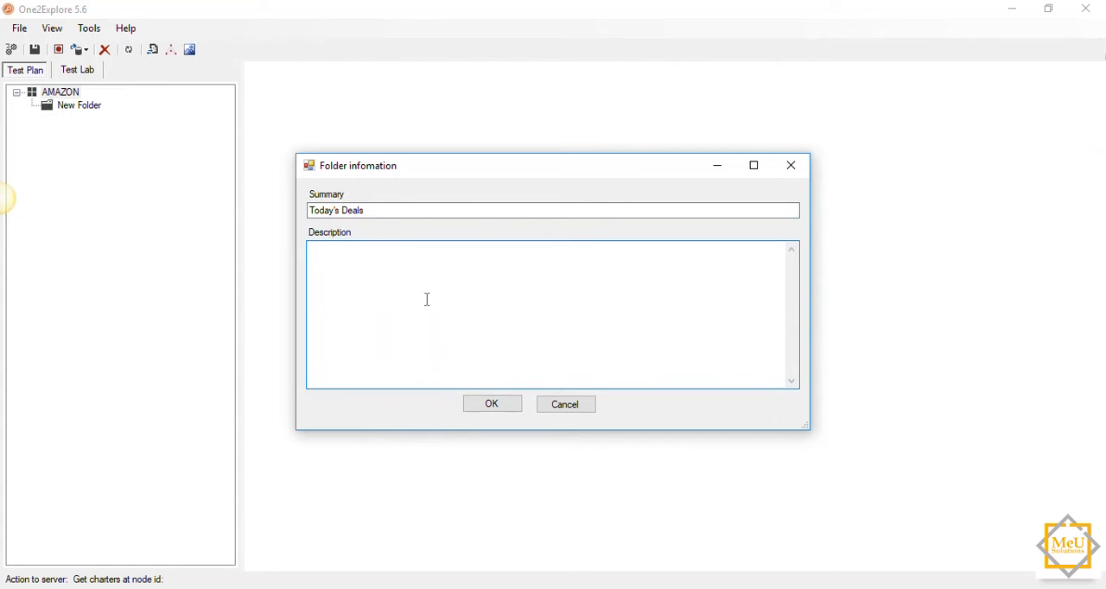
pyautogui.click(492, 404)
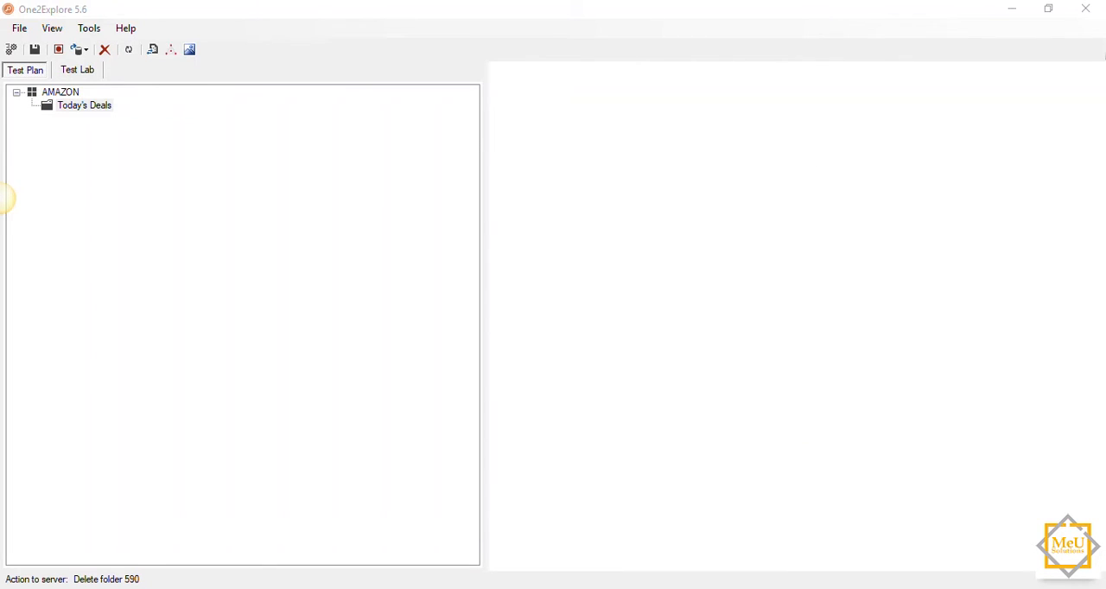
# Step: Add a charter in Today's Deals with the summary "Explore the Today's Deals feature to discover condition or sequences that generate inaccurate result"
pyautogui.click(76, 106)
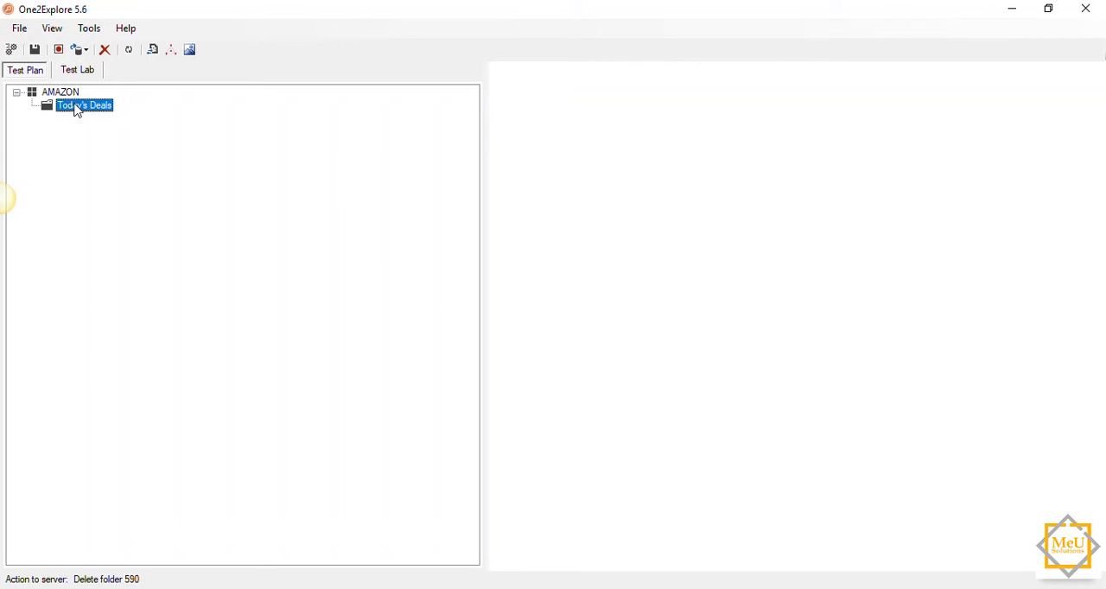
pyautogui.rightClick(76, 107)
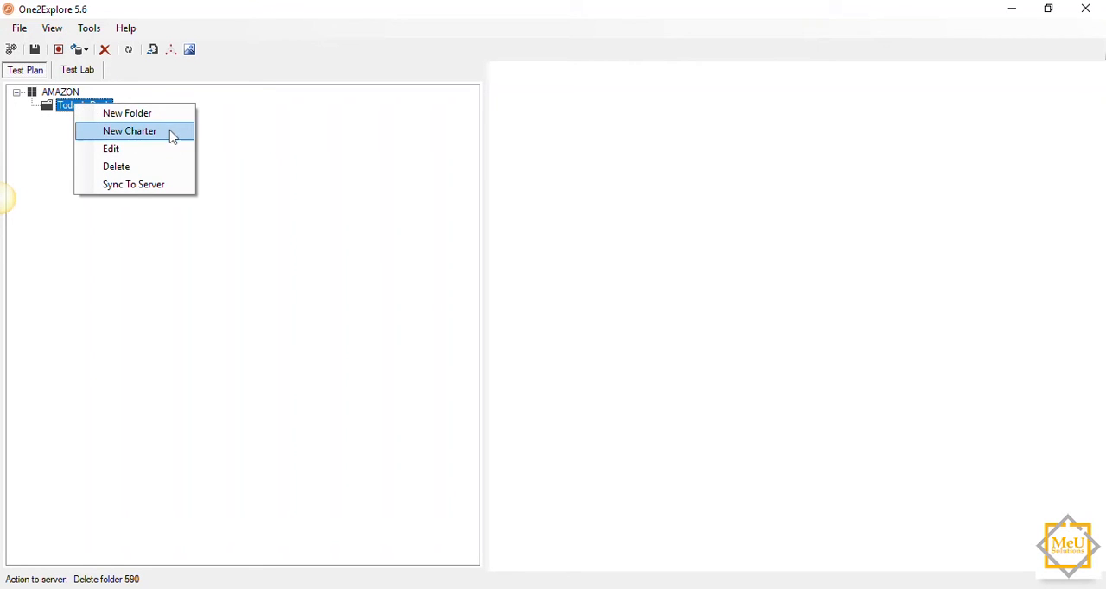
pyautogui.click(130, 131)
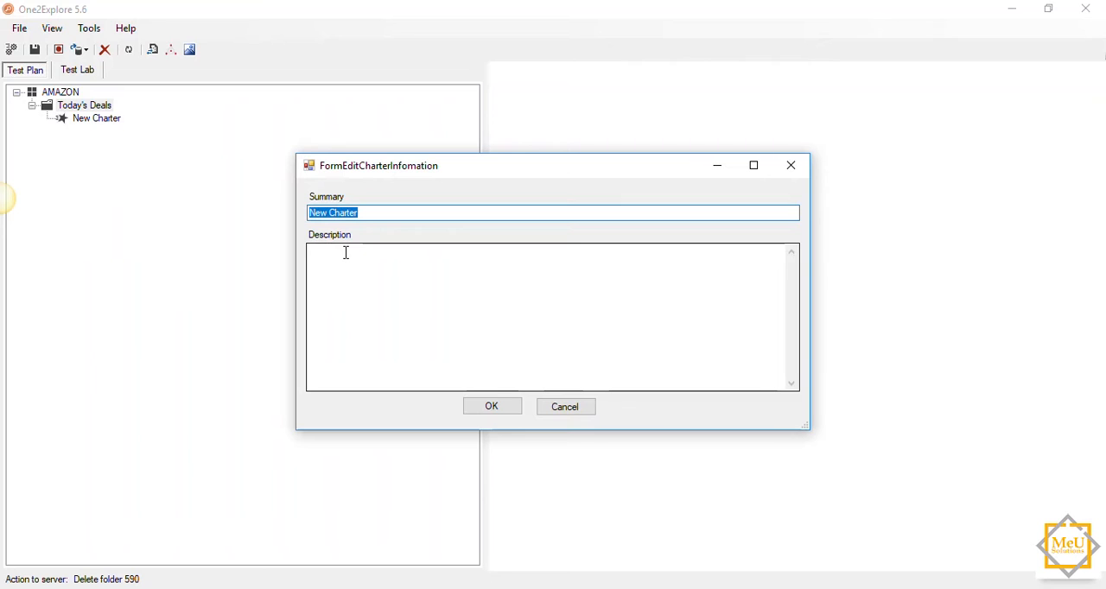
pyautogui.write("Explore the Today's Deals featu")
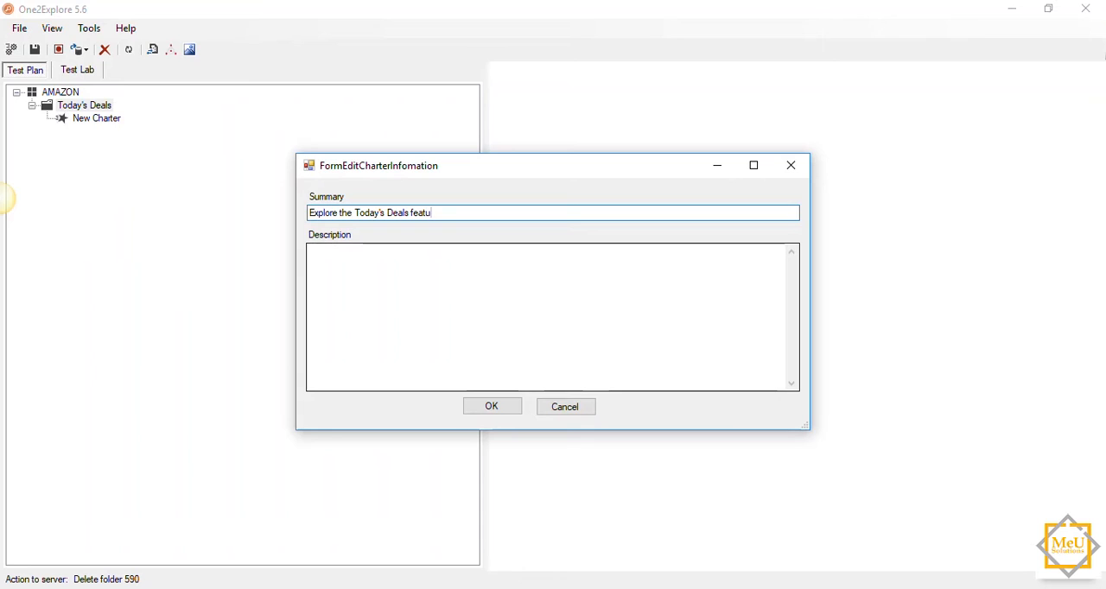
pyautogui.write('re')
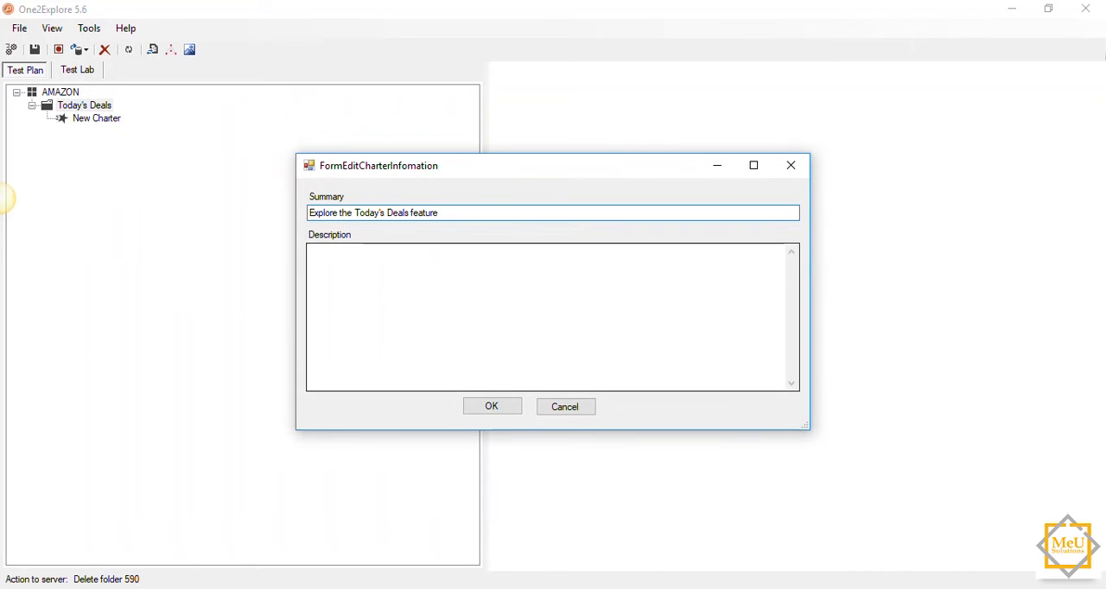
pyautogui.write(' to')
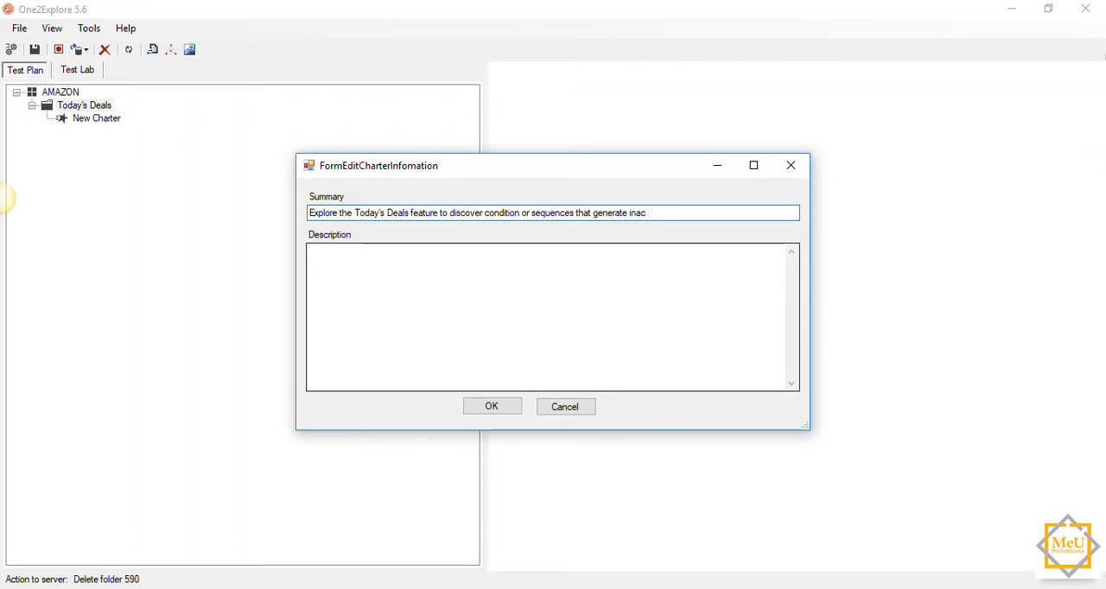
pyautogui.write('curate result')
# Step: Enter "OS: Windows 10" and "Browser: Chrome/ IE/ FireFox" as the charter description's first lines and begin a third line with "Login"
pyautogui.click(389, 262)
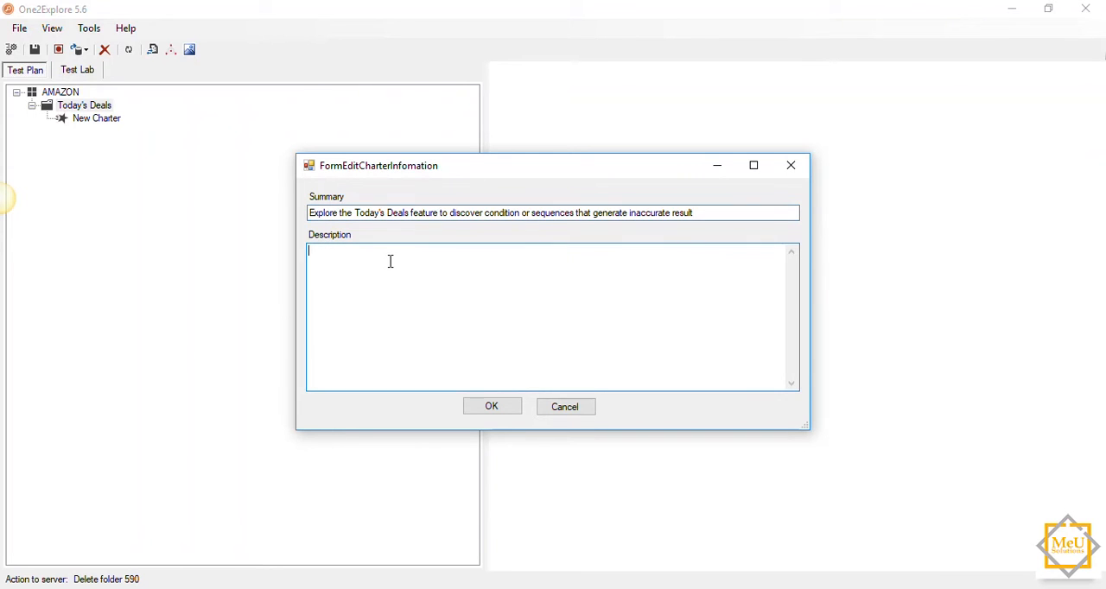
pyautogui.write('OS: WIND')
pyautogui.press('BackSpace')
pyautogui.press('BackSpace')
pyautogui.press('BackSpace')
pyautogui.write('indows 10')
pyautogui.press('Return')
pyautogui.write('Browser: ')
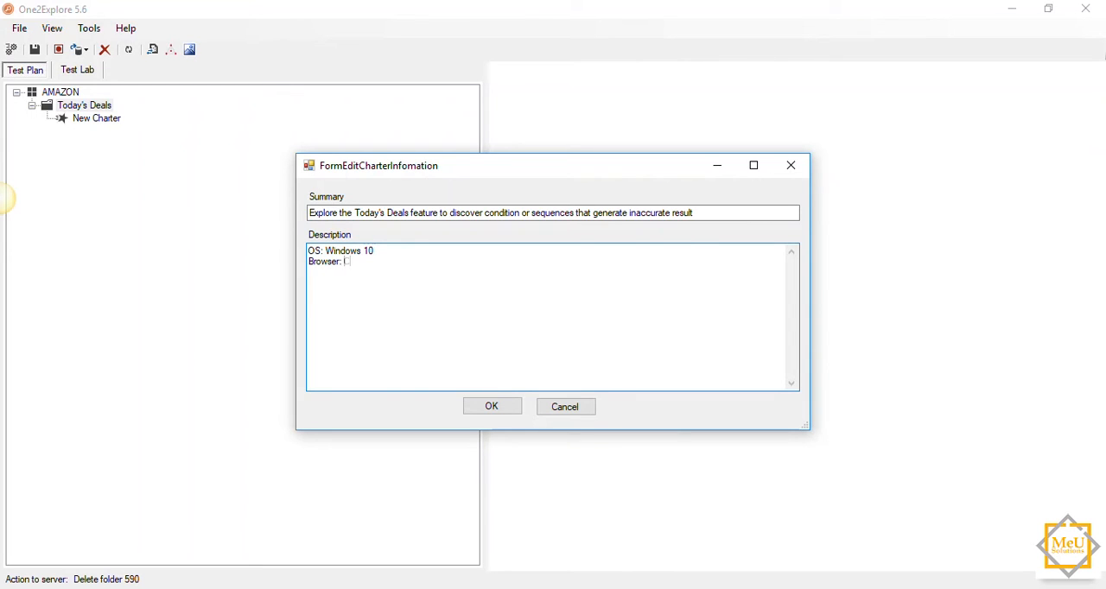
pyautogui.write('Chrome/ IE/ FireFox Login')
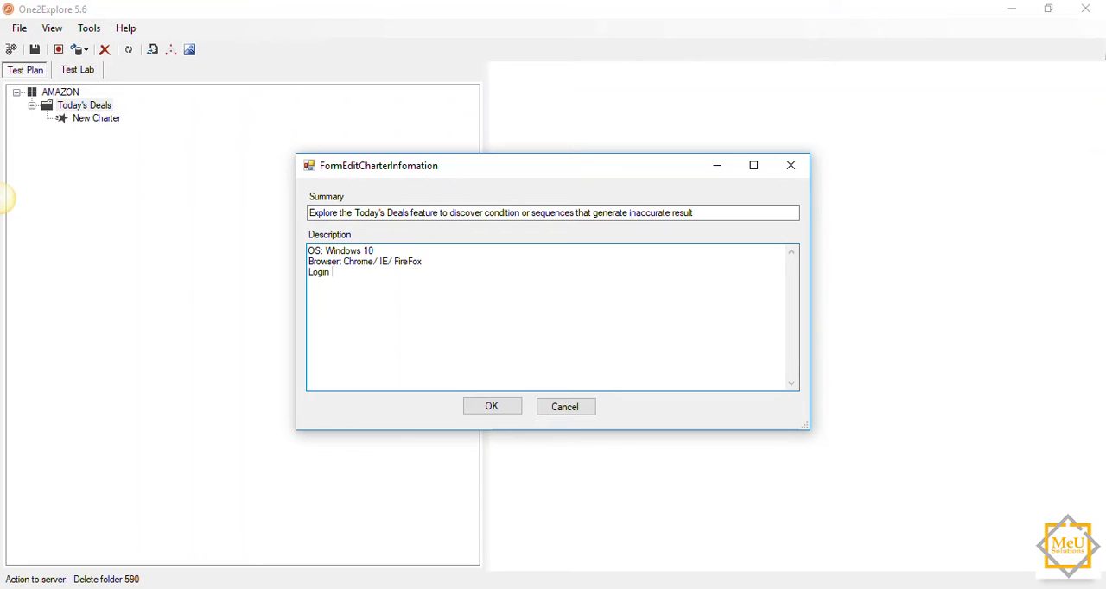
pyautogui.write(' Funtion')
# Step: Complete the description's "Login Funtionality" line, add "Strategy: Function Testing" and "Strategy: Function Analysic" lines, and save the charter
pyautogui.press('BackSpace')
pyautogui.write('Strategy: Fun')
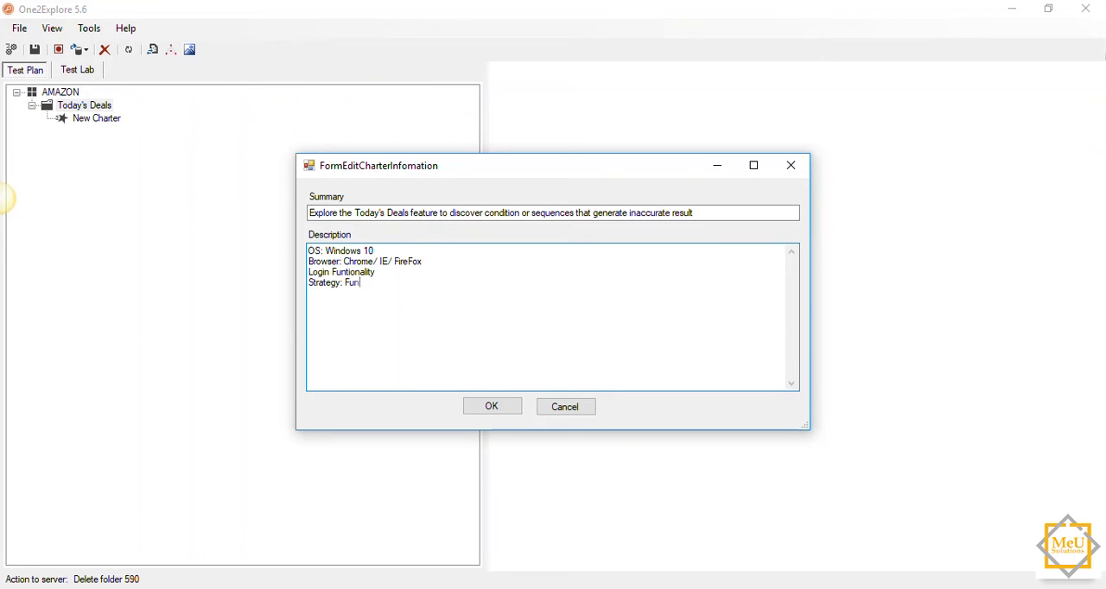
pyautogui.write('ction Testing')
pyautogui.press('Return')
pyautogui.write('Sa')
pyautogui.press('BackSpace')
pyautogui.write('trategy: Fu')
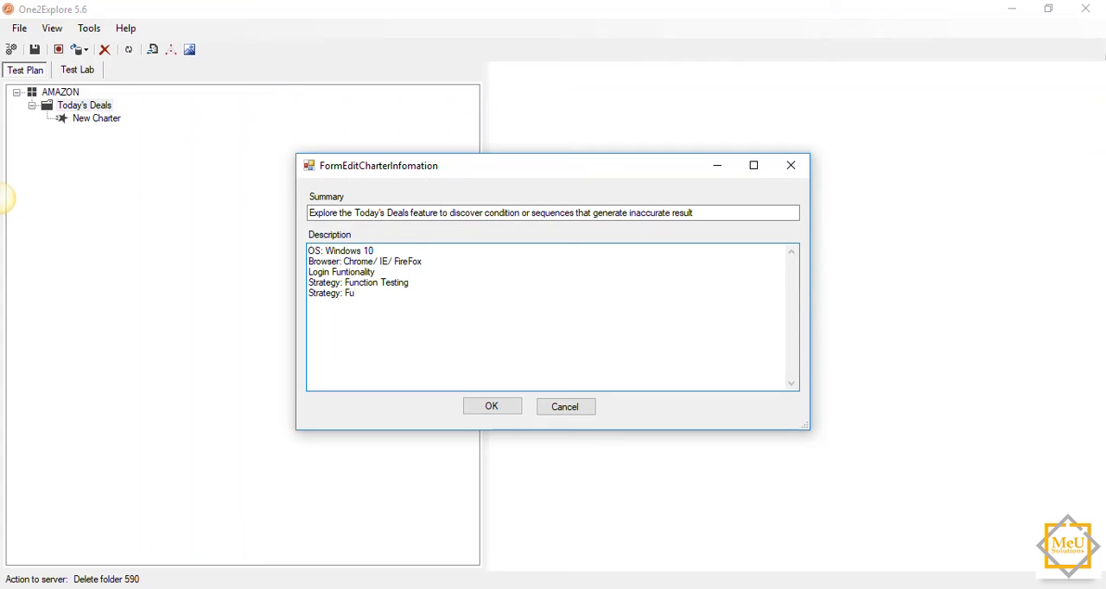
pyautogui.write('nction Ann')
pyautogui.write('lysic')
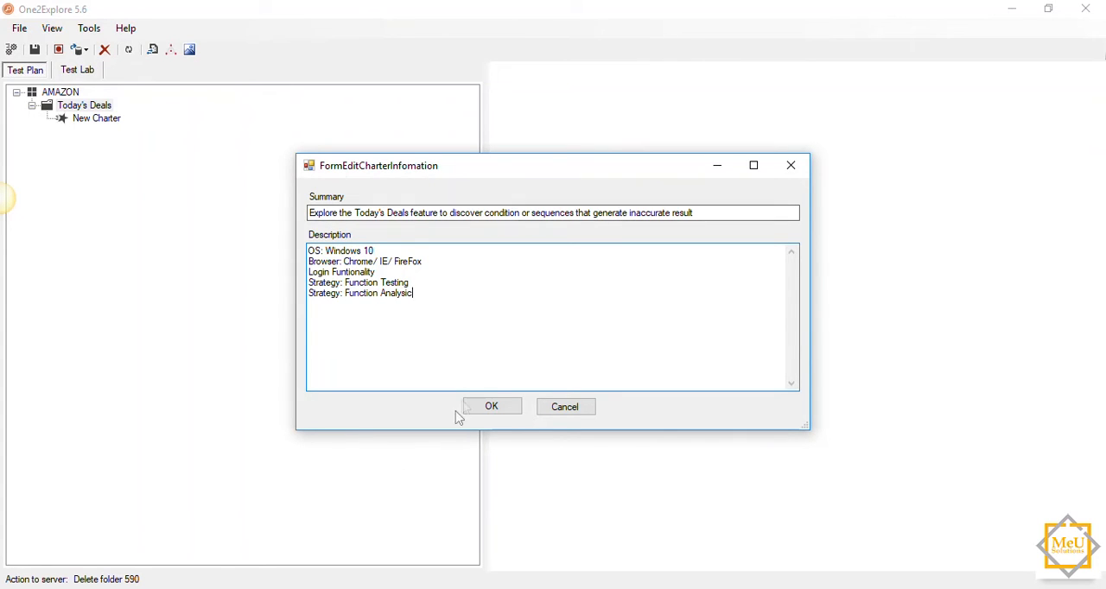
pyautogui.click(490, 406)
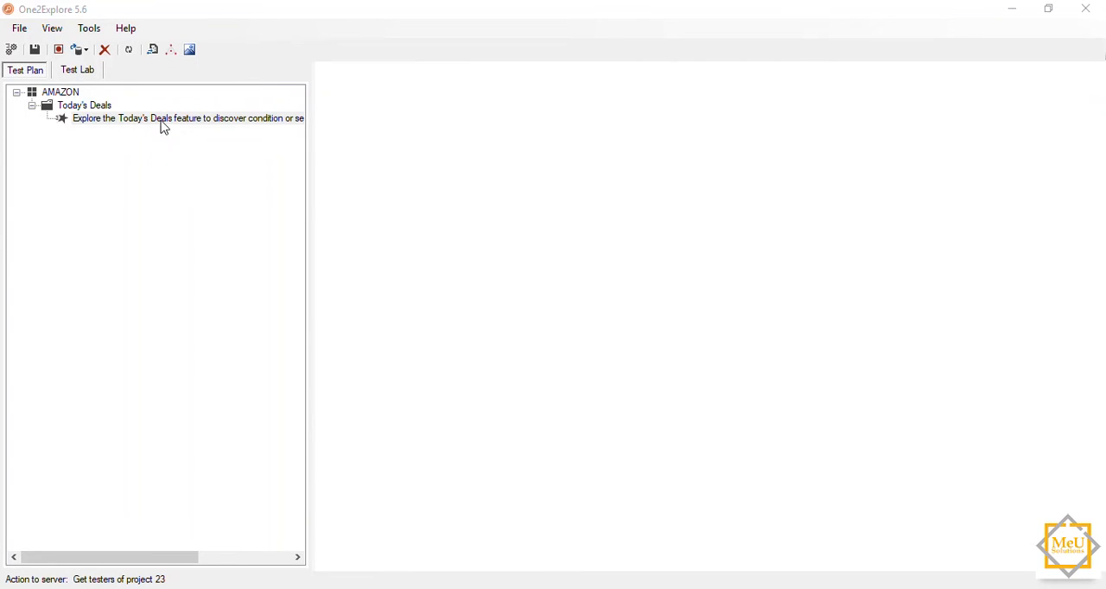
# Step: Create a cycle with the summary "Sprint 1" under the AMAZON project in the Test Lab, leaving its description empty
pyautogui.click(86, 71)
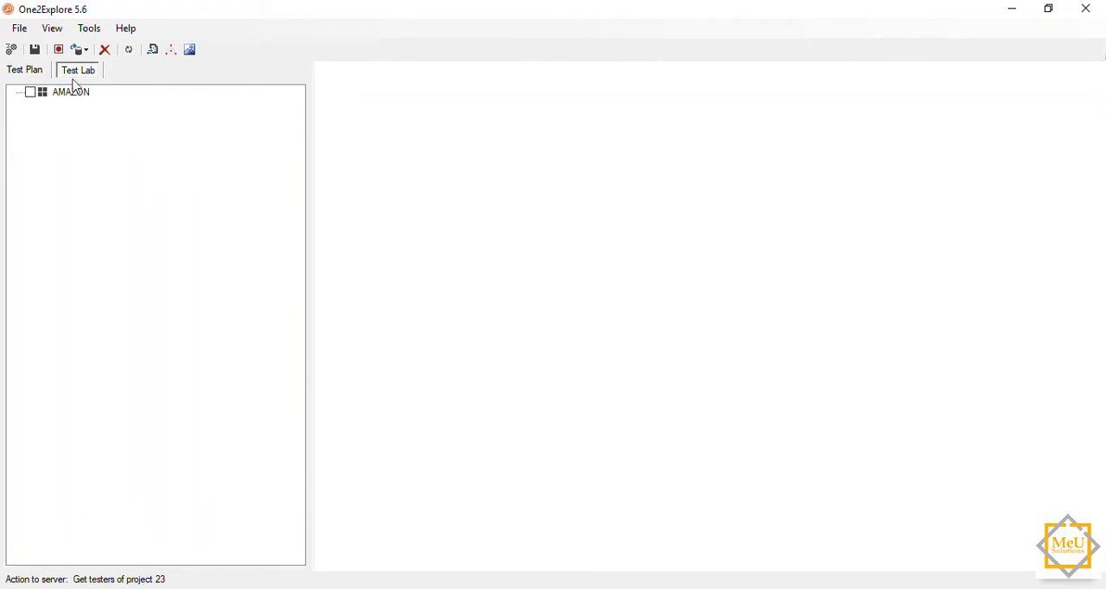
pyautogui.click(75, 100)
pyautogui.rightClick(75, 100)
pyautogui.click(117, 102)
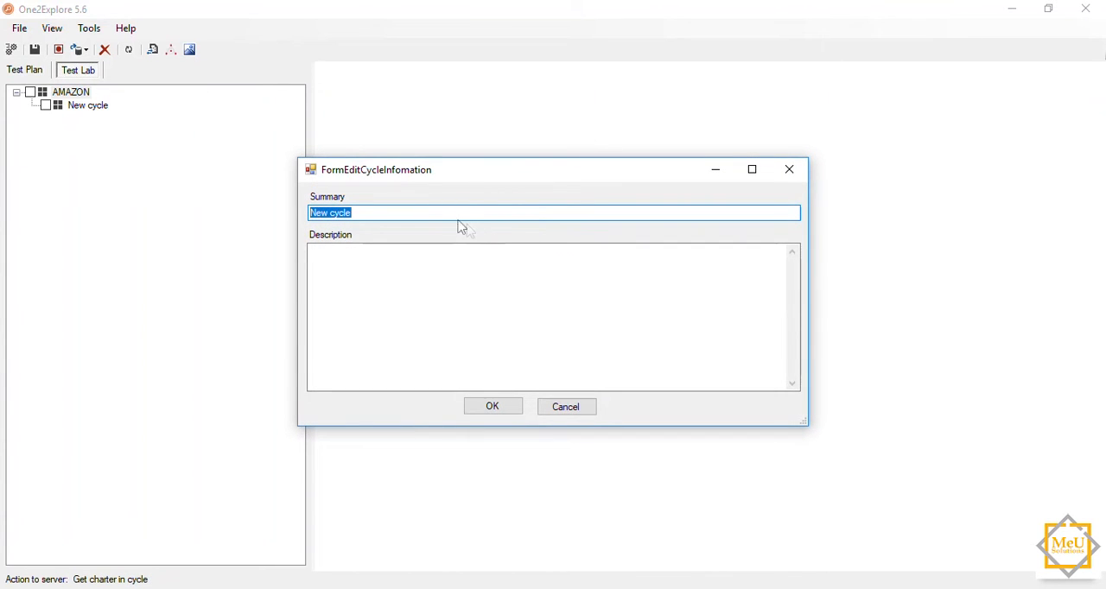
pyautogui.press('BackSpace')
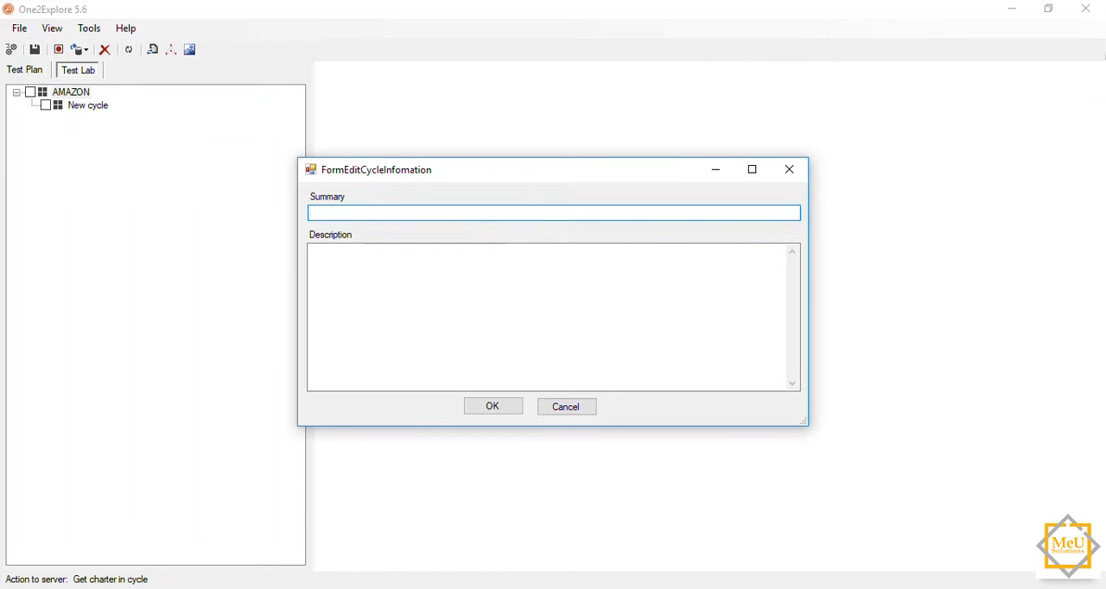
pyautogui.write('Sprint 1')
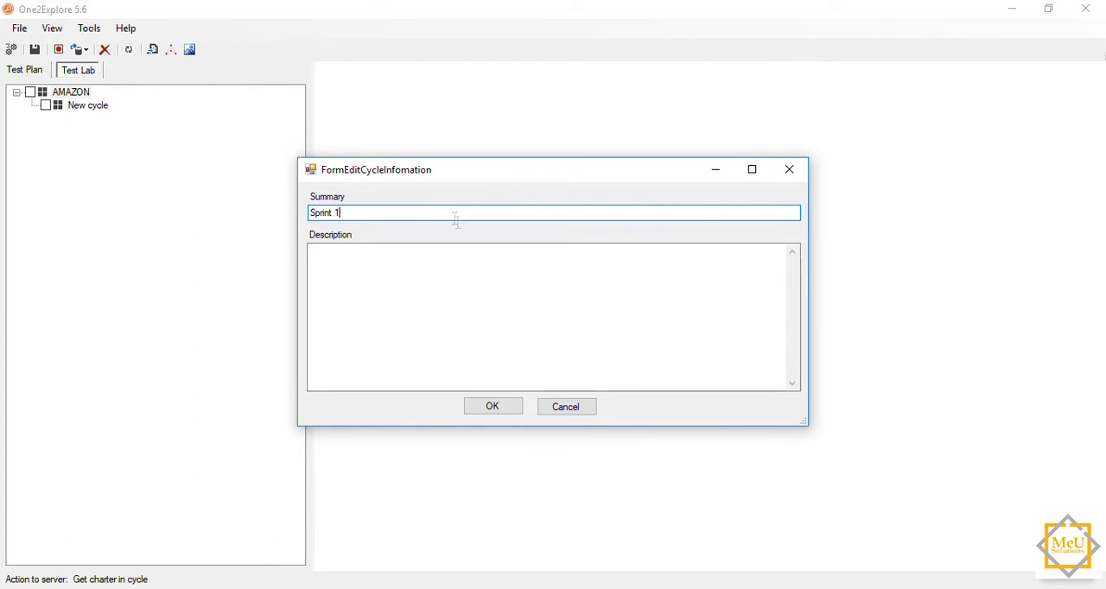
pyautogui.click(494, 408)
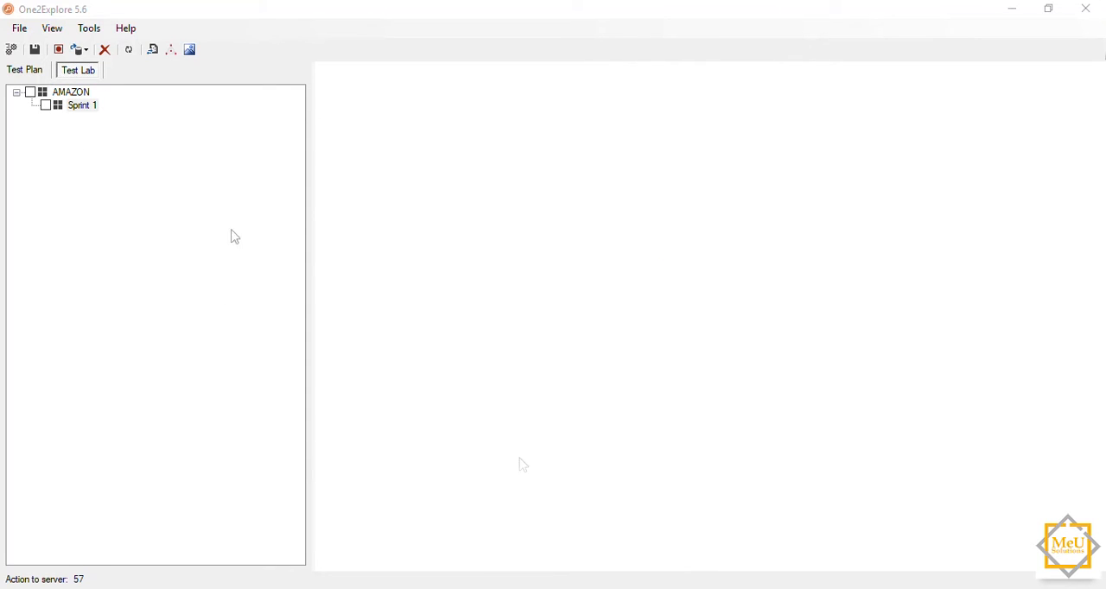
# Step: Add the Today's Deals exploration charter from the AMAZON test plan to the Sprint 1 cycle
pyautogui.rightClick(87, 108)
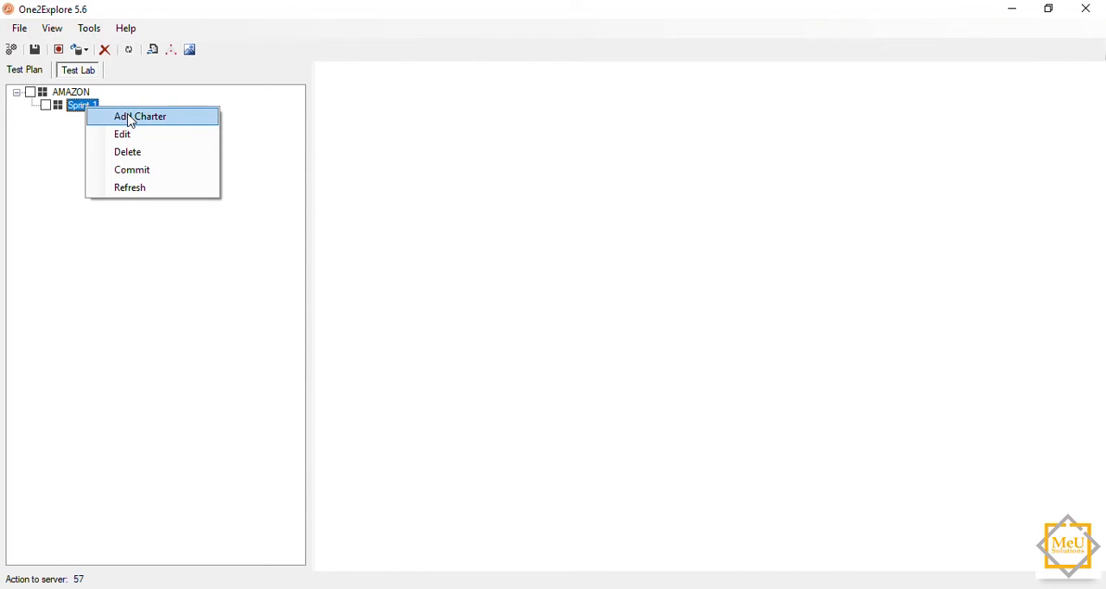
pyautogui.click(129, 119)
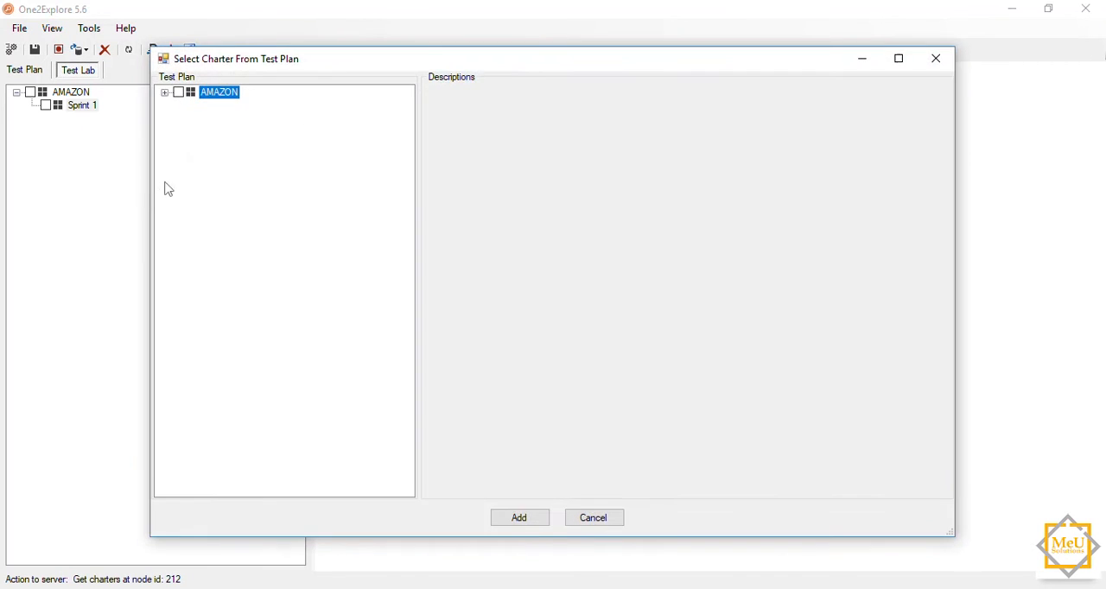
pyautogui.click(164, 92)
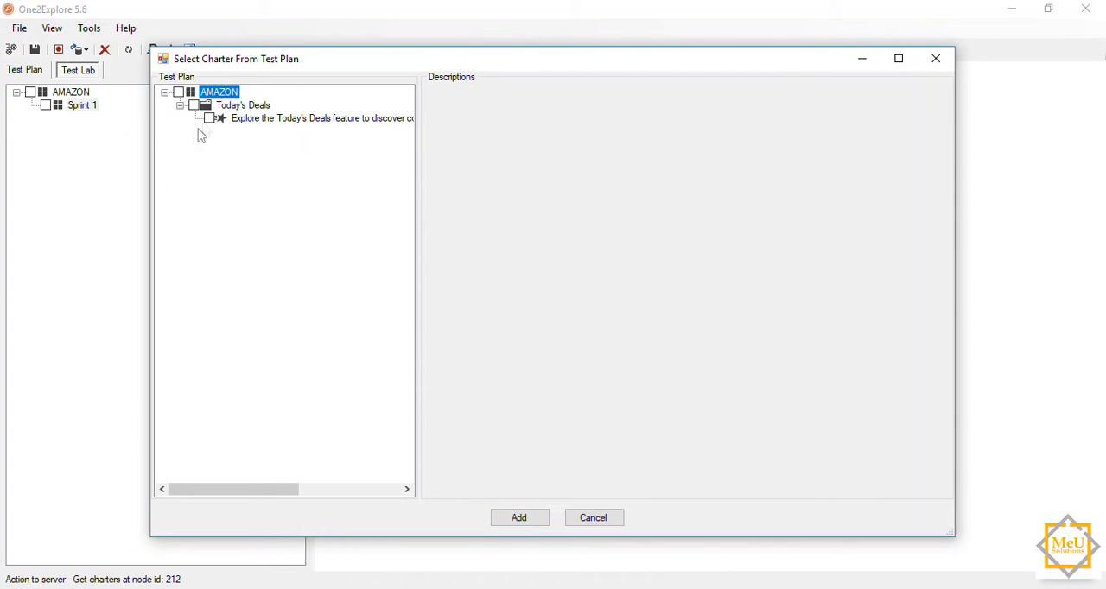
pyautogui.click(209, 118)
pyautogui.click(519, 518)
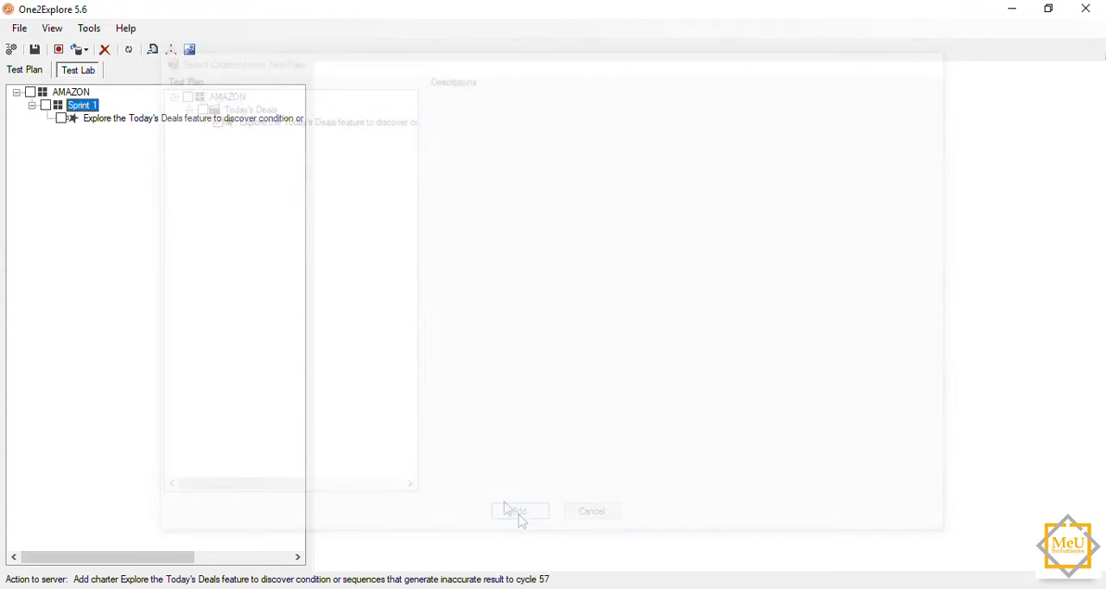
# Step: Assign the available tester to the Today's Deals exploration charter in the Sprint 1 cycle
pyautogui.click(202, 121)
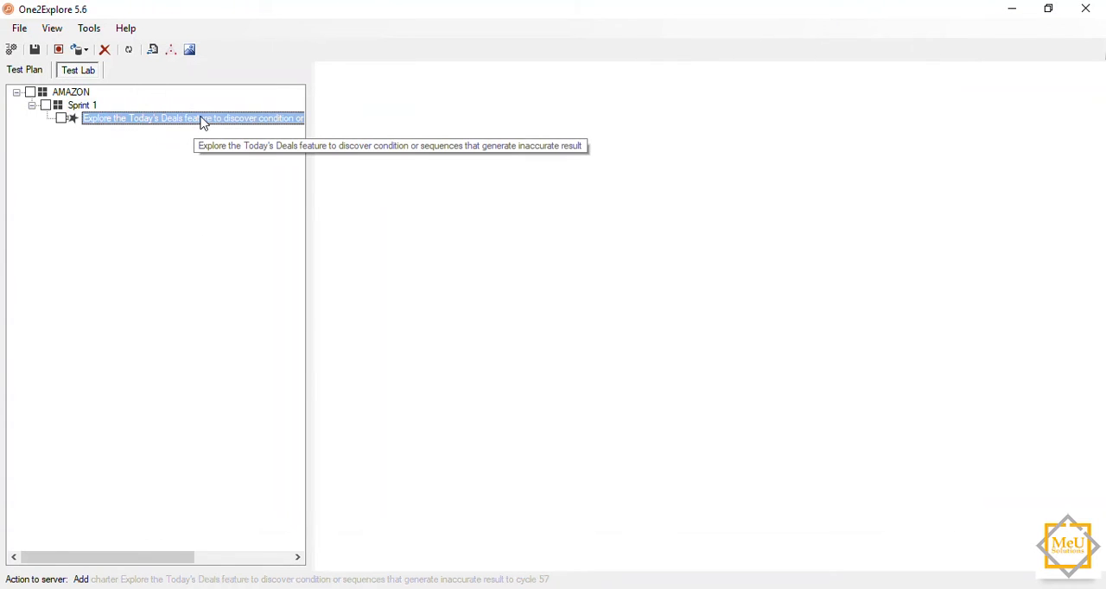
pyautogui.moveTo(309, 95); pyautogui.dragTo(486, 105)
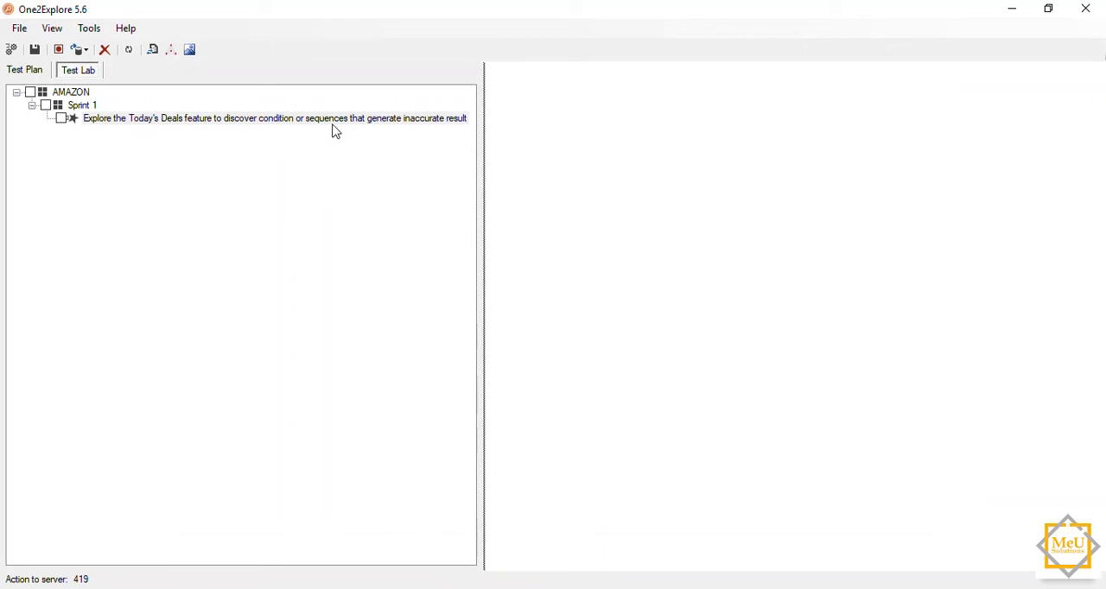
pyautogui.click(230, 121)
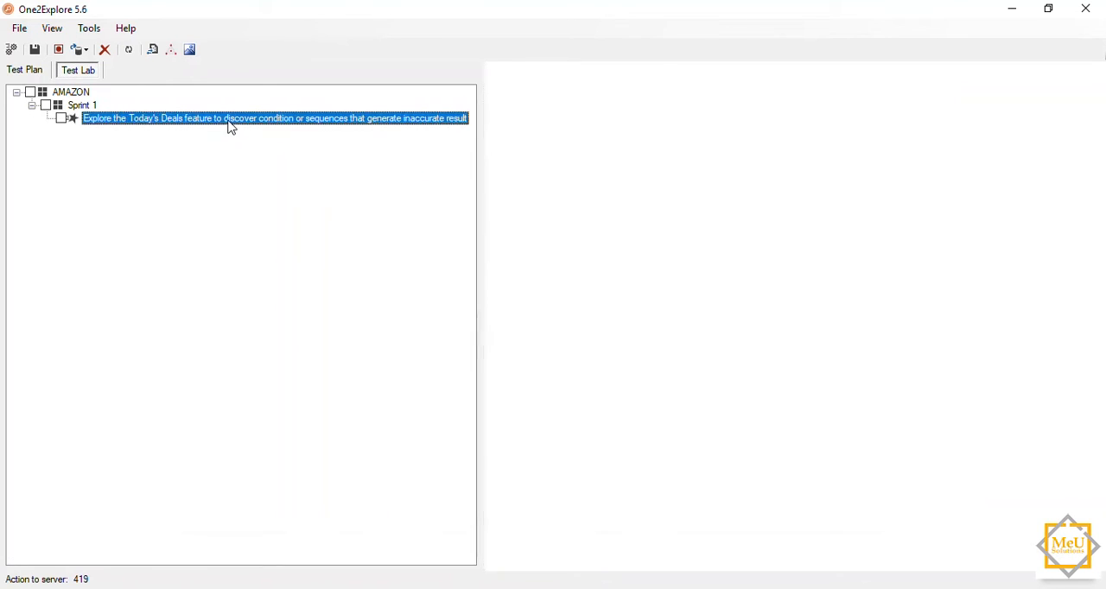
pyautogui.rightClick(231, 122)
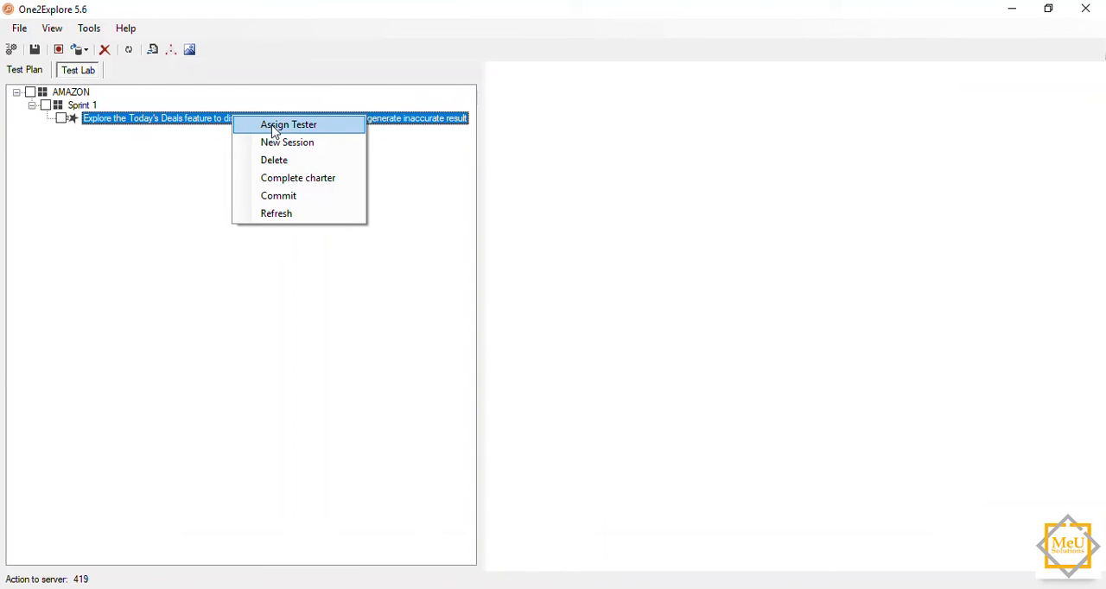
pyautogui.click(275, 128)
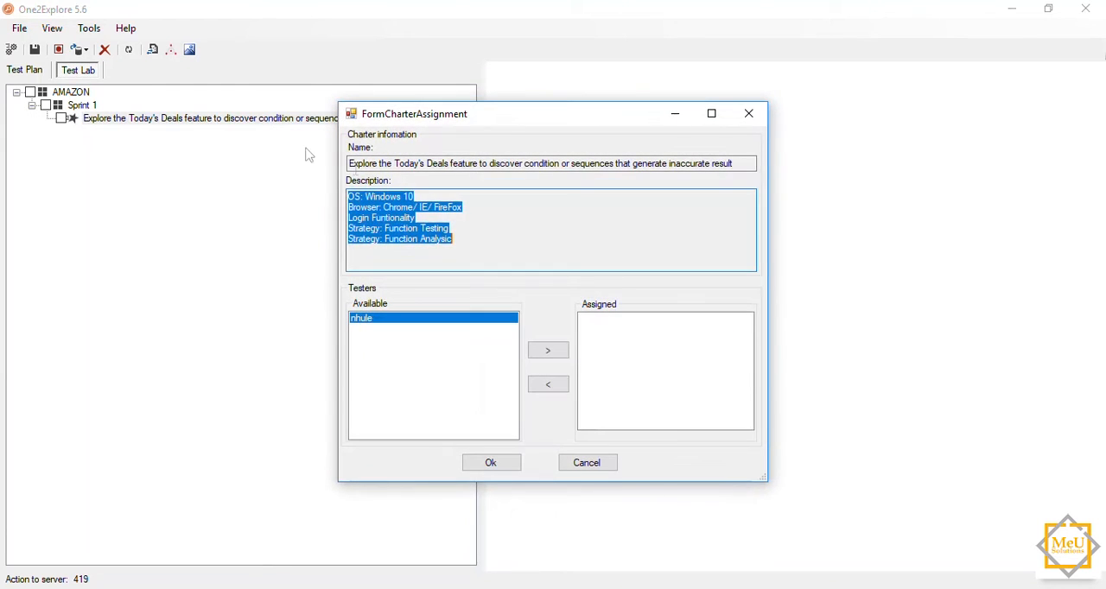
pyautogui.click(458, 338)
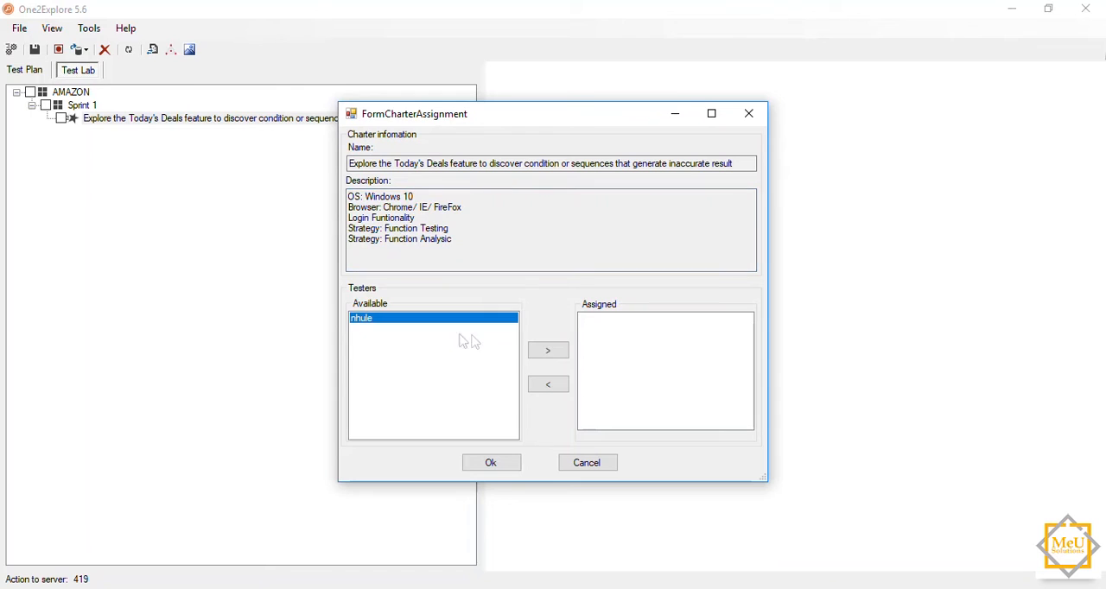
pyautogui.click(557, 354)
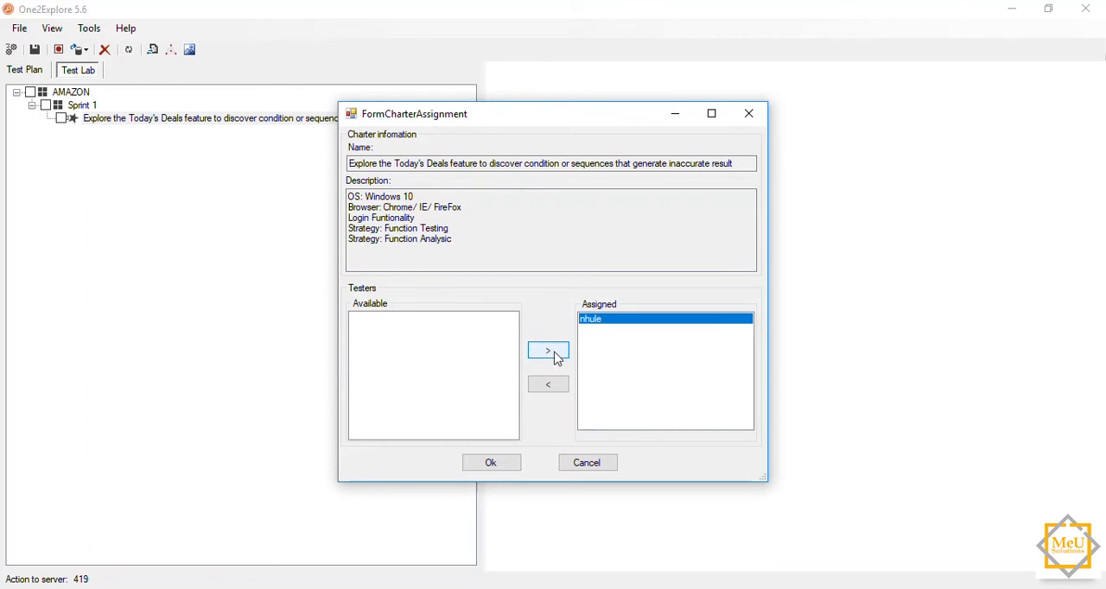
pyautogui.click(503, 466)
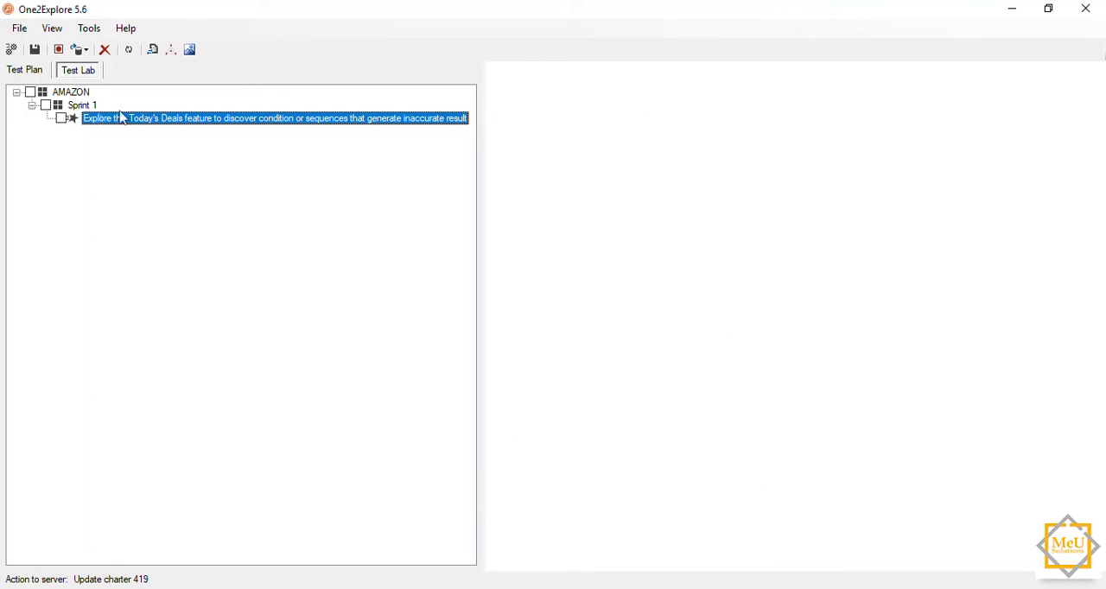
pyautogui.click(87, 106)
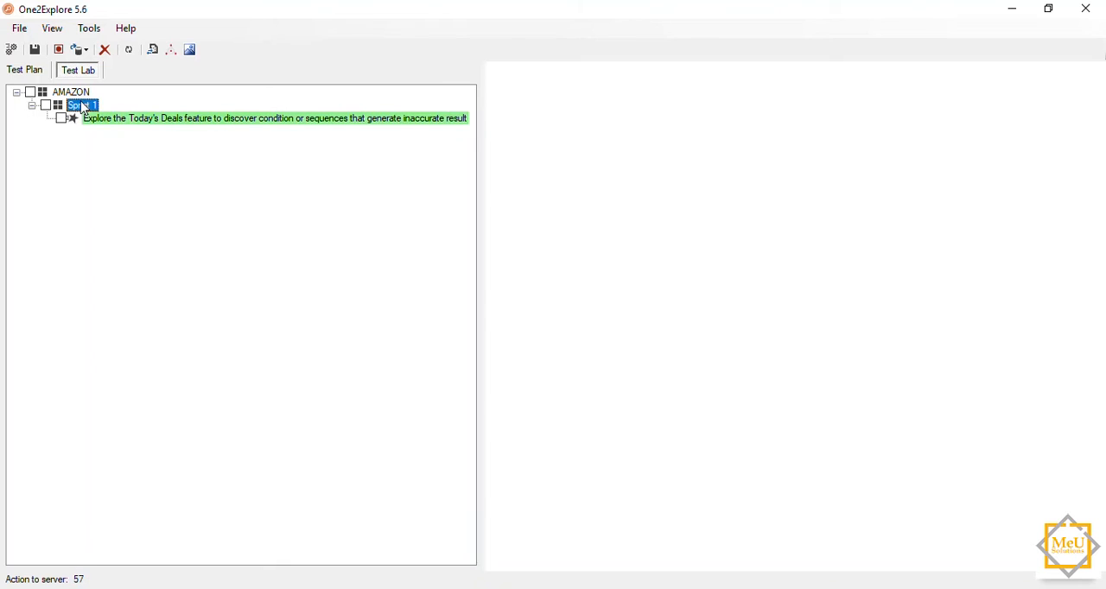
# Step: Create a session under the Sprint 1 charter, keeping the default summary and an empty description, and select the session
pyautogui.click(252, 121)
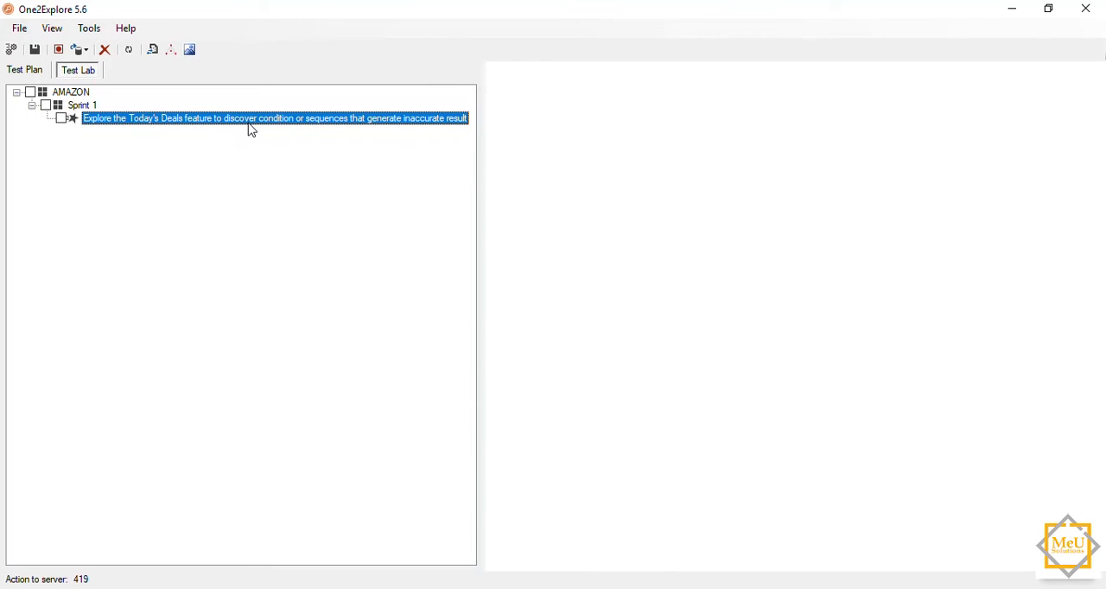
pyautogui.click(241, 124)
pyautogui.rightClick(242, 124)
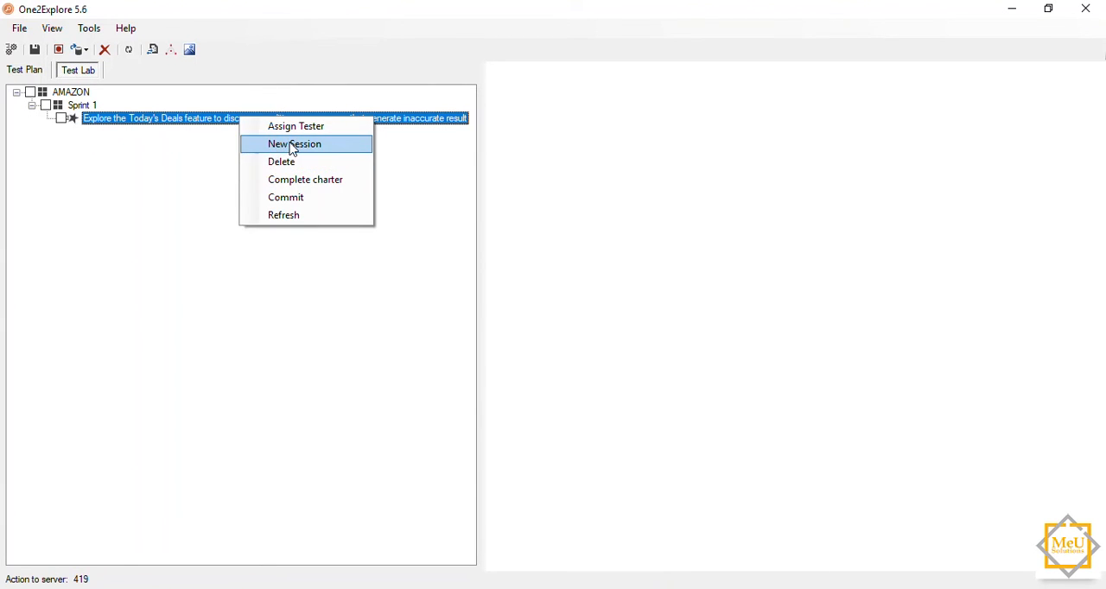
pyautogui.click(292, 147)
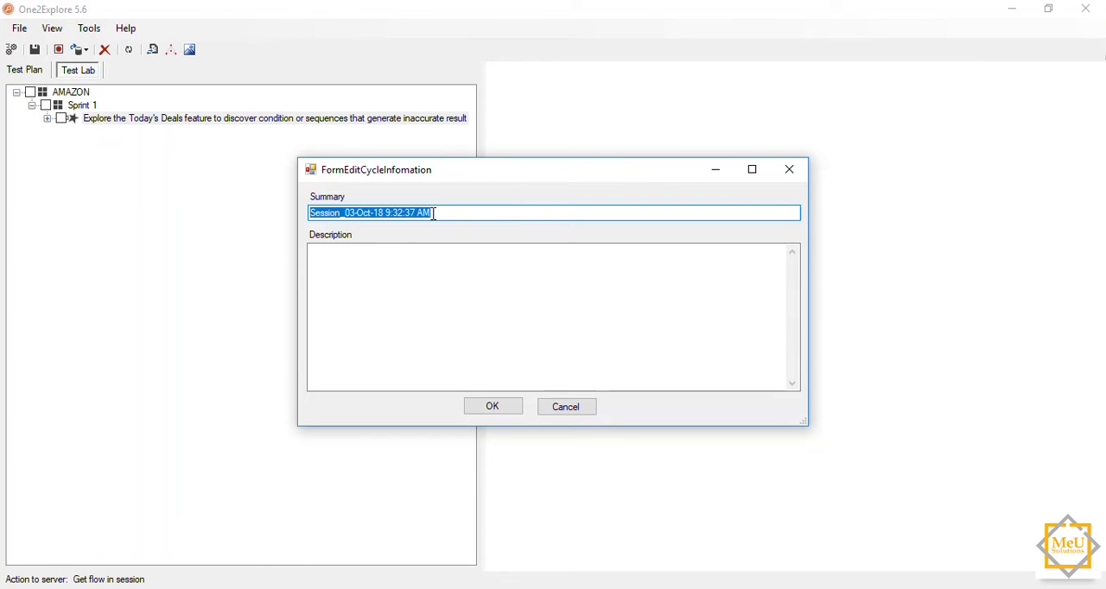
pyautogui.click(493, 408)
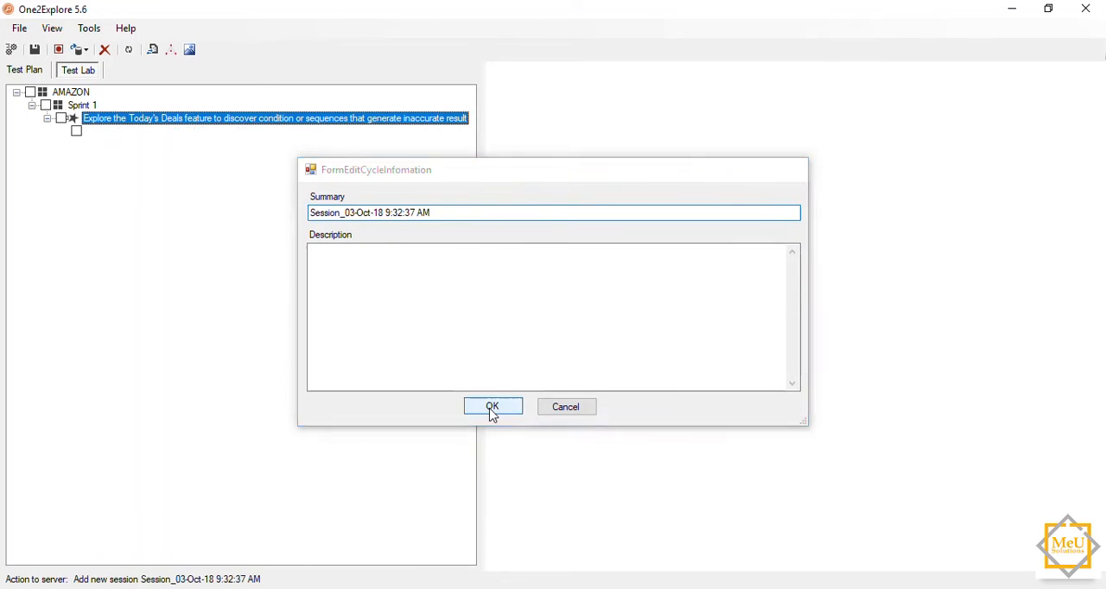
pyautogui.click(208, 134)
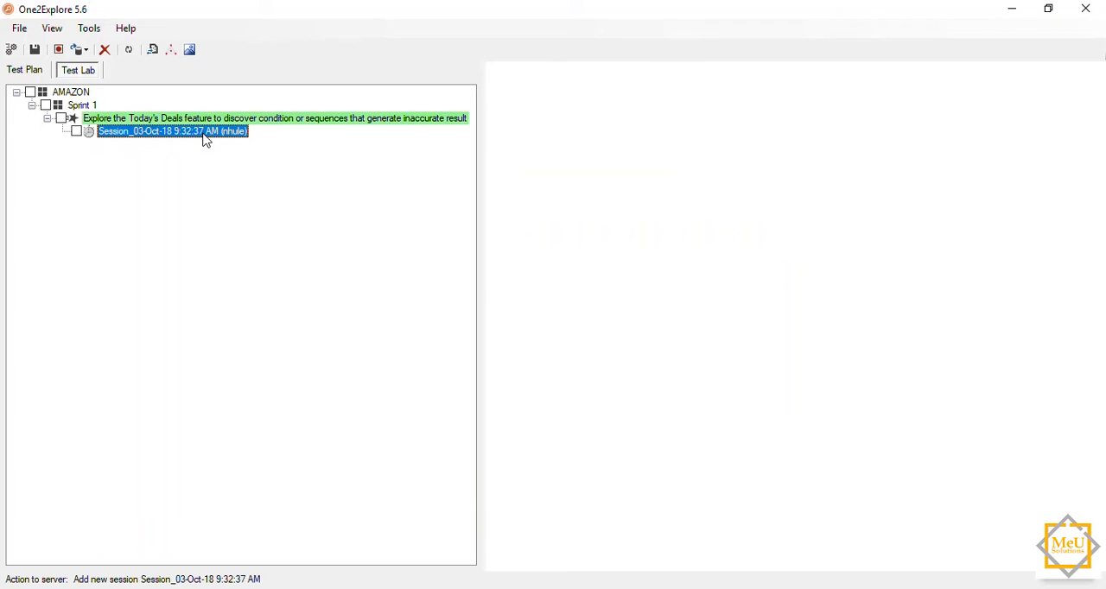
# Step: Create a flow under the Sprint 1 charter's session, keeping the default summary and an empty description
pyautogui.rightClick(208, 135)
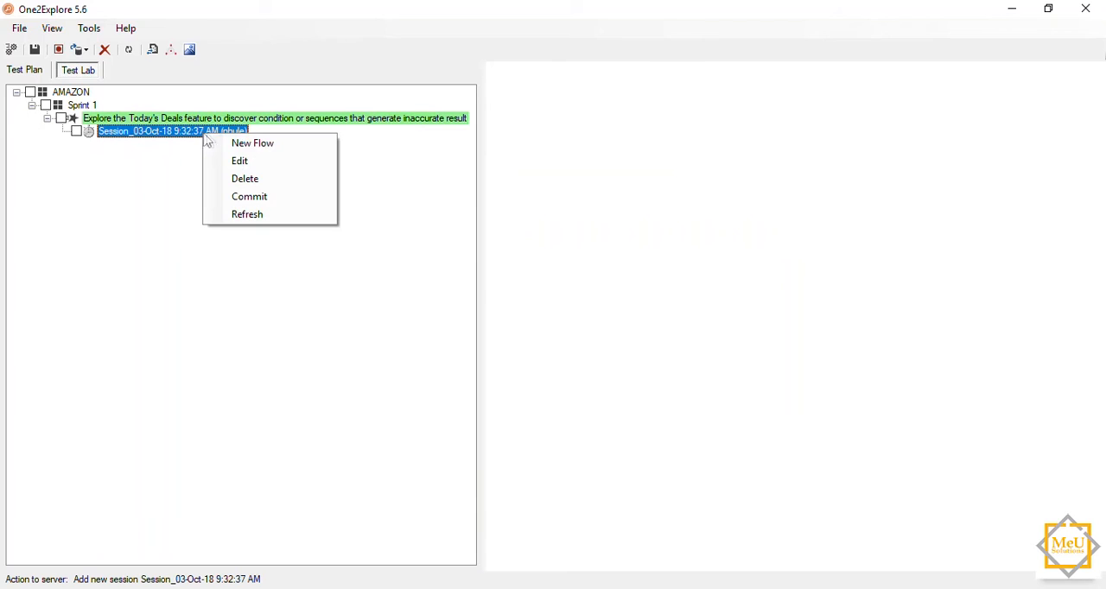
pyautogui.click(252, 143)
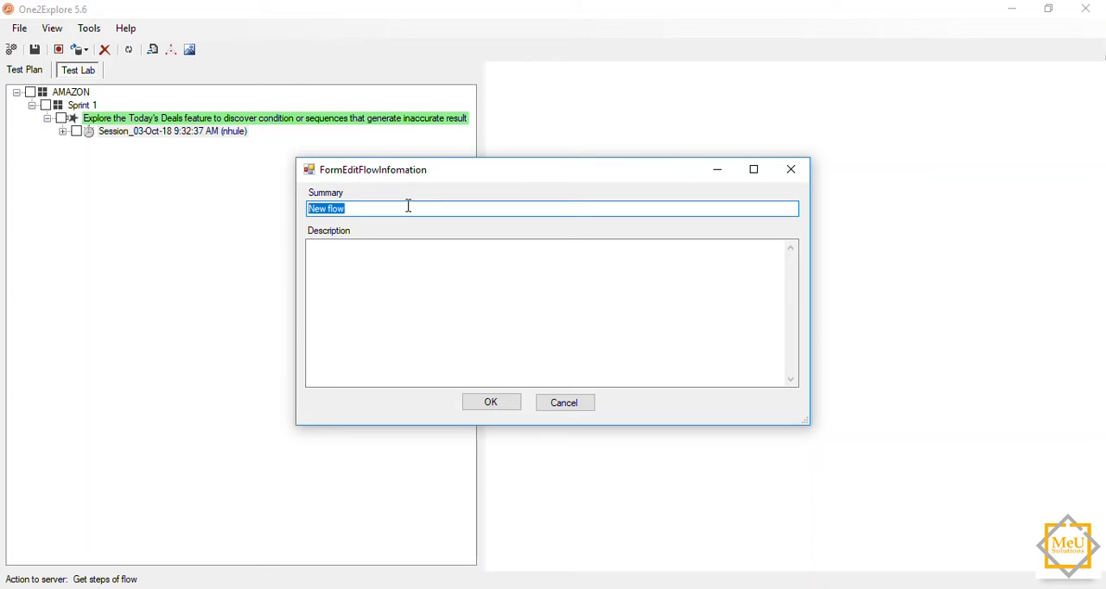
pyautogui.click(506, 408)
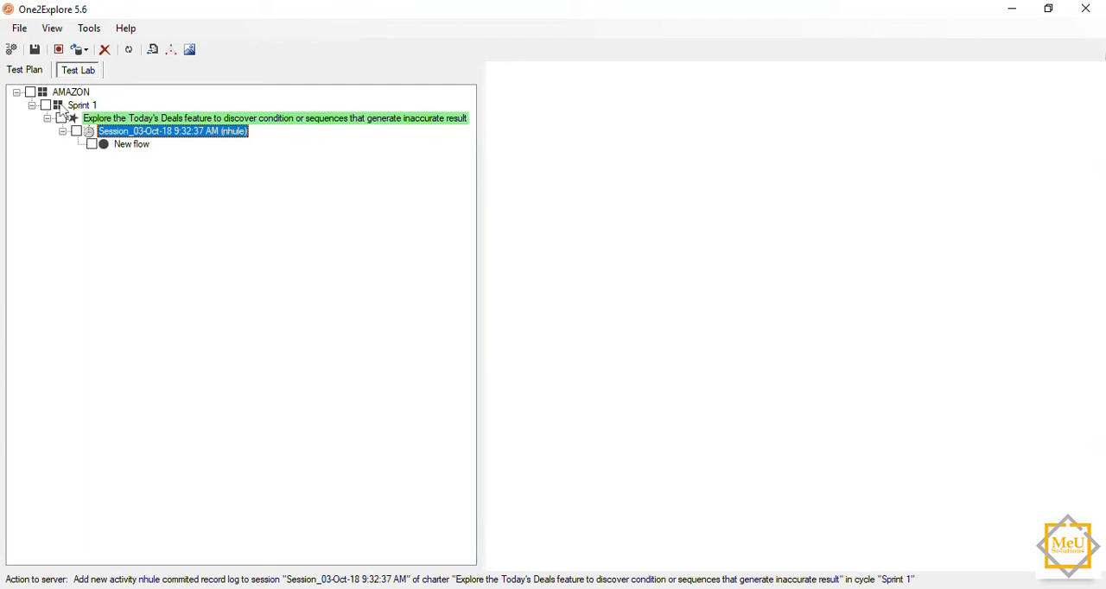
# Step: Rename the new flow with the first tester's first name, leaving its description empty
pyautogui.click(134, 145)
pyautogui.rightClick(141, 151)
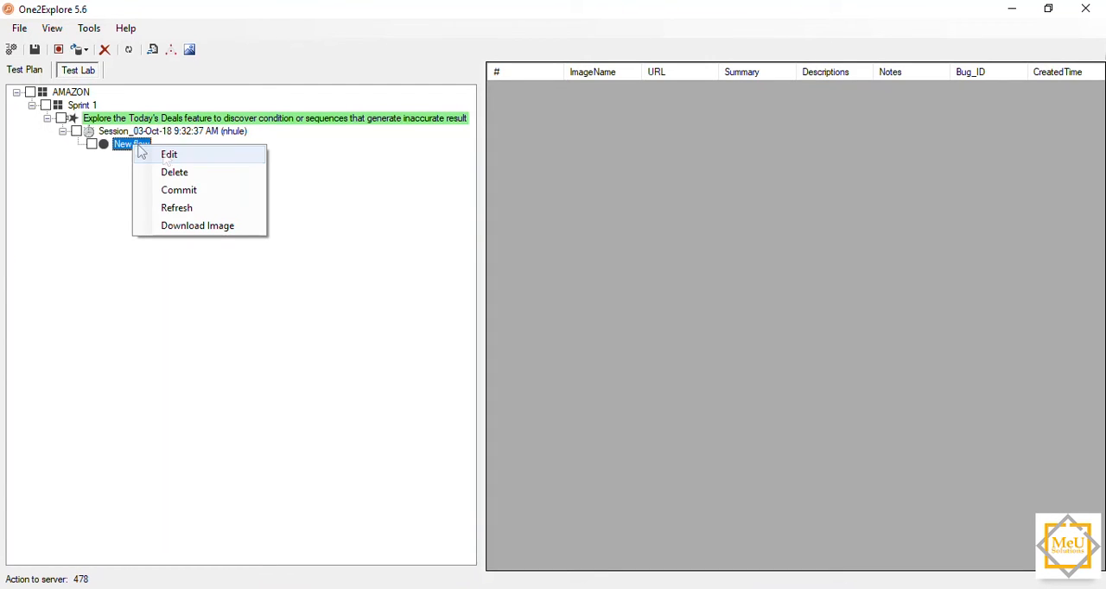
pyautogui.click(168, 157)
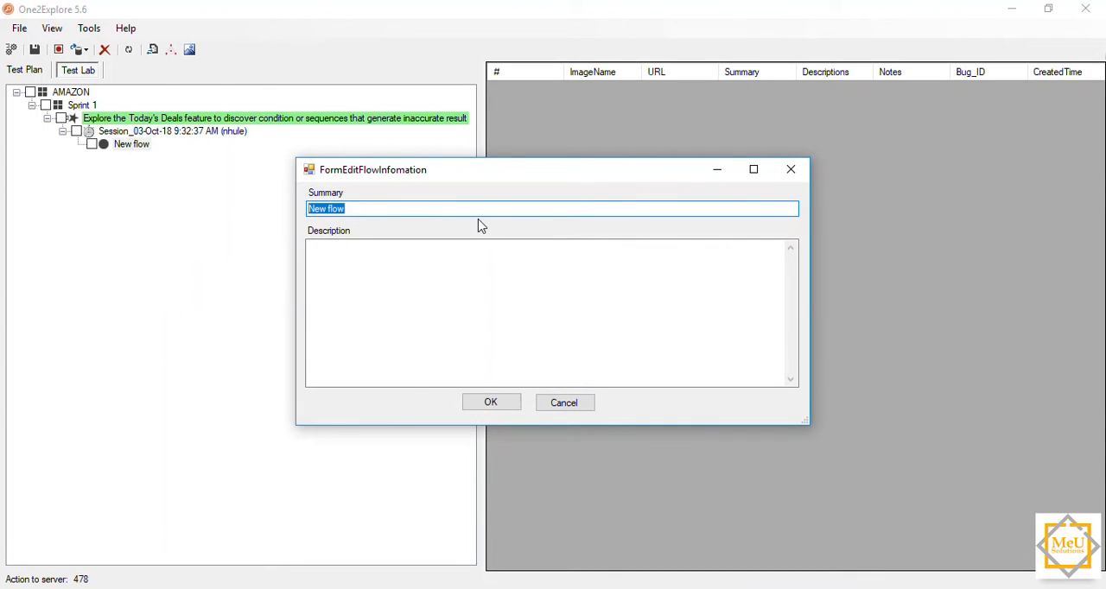
pyautogui.write('Sanjay')
pyautogui.click(511, 405)
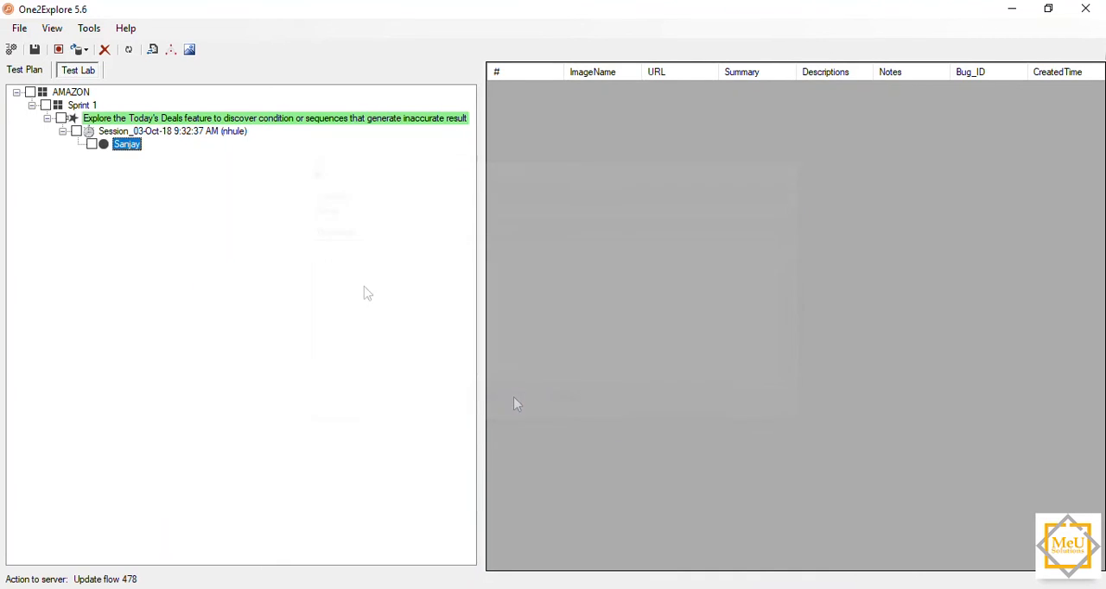
# Step: Create a second flow under the same session with the second tester's first name as its summary
pyautogui.click(134, 131)
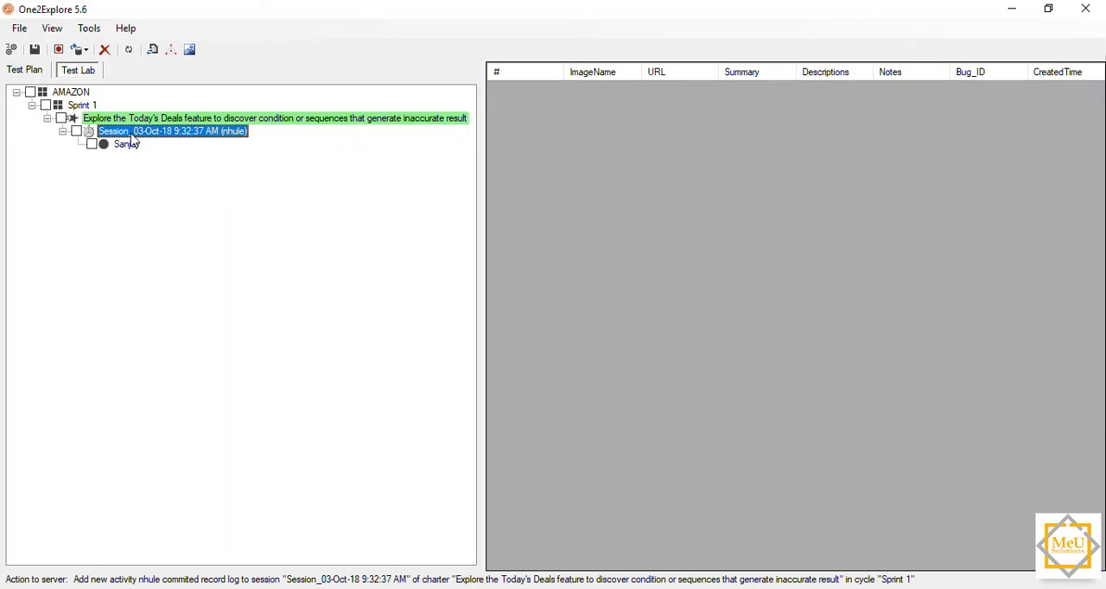
pyautogui.rightClick(135, 132)
pyautogui.click(173, 144)
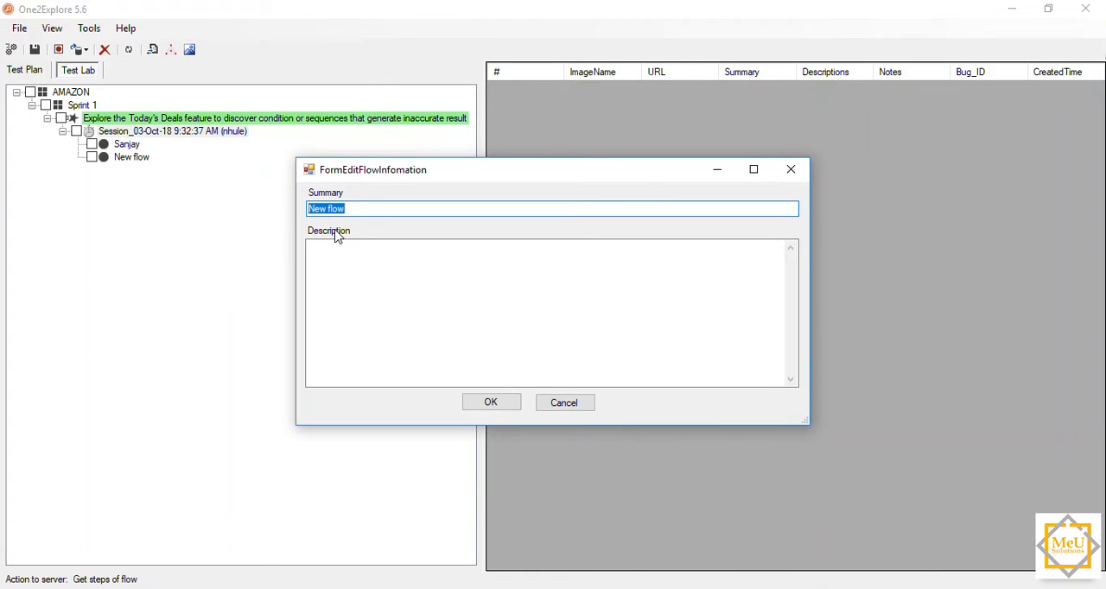
pyautogui.write('Tony')
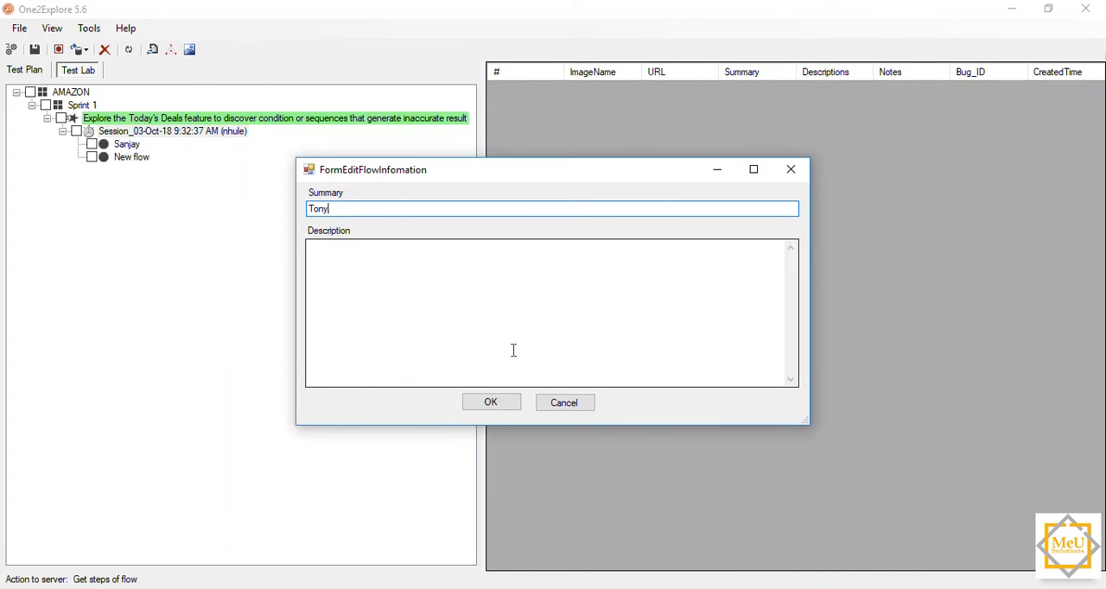
pyautogui.click(500, 404)
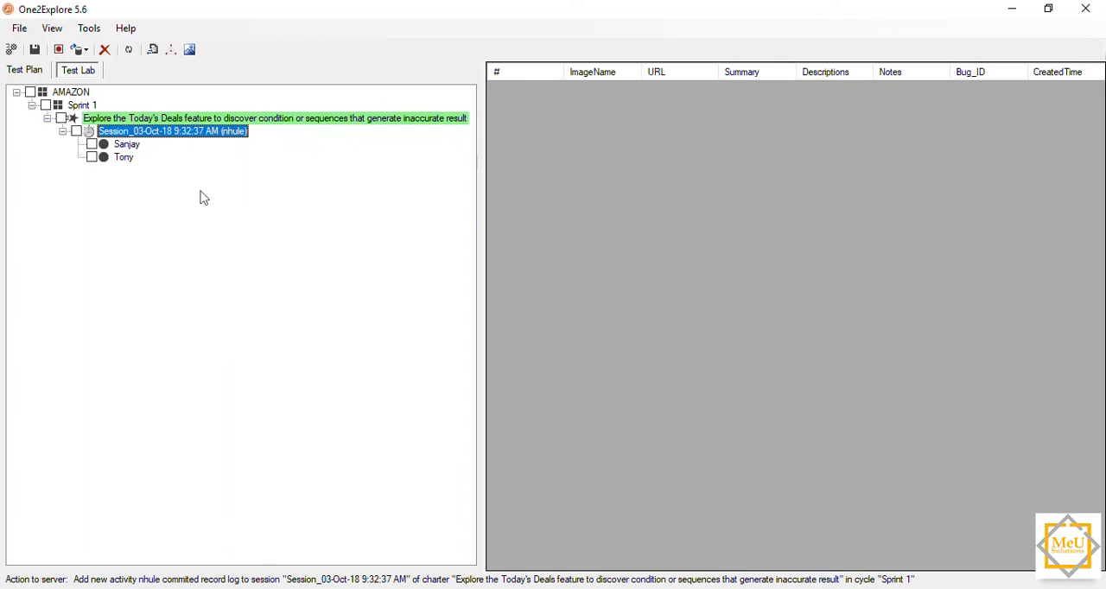
pyautogui.click(141, 147)
pyautogui.click(129, 160)
pyautogui.click(128, 143)
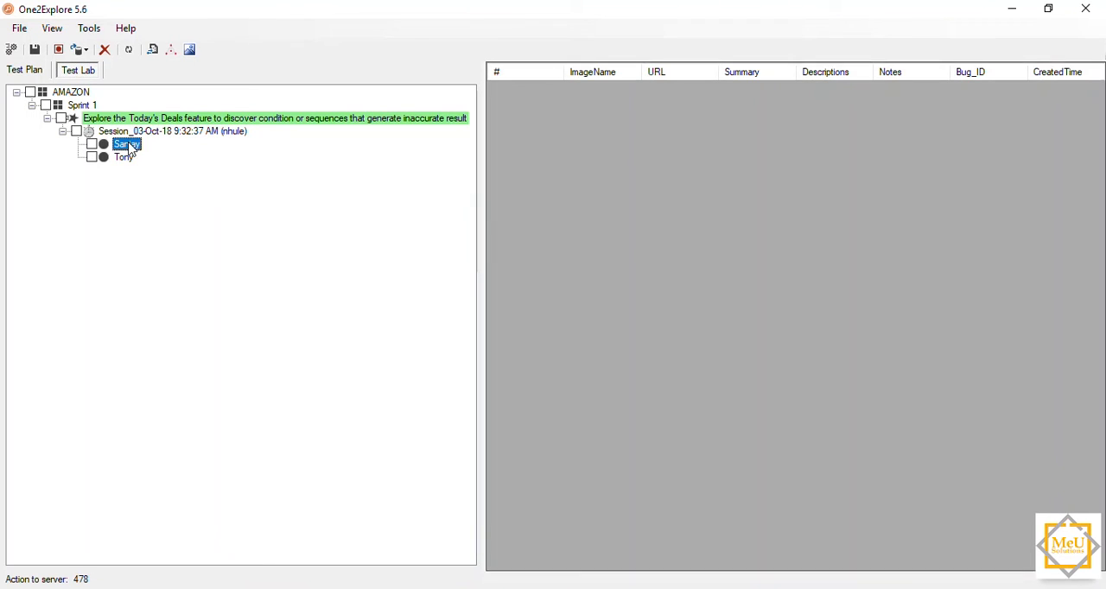
pyautogui.rightClick(129, 143)
pyautogui.click(289, 154)
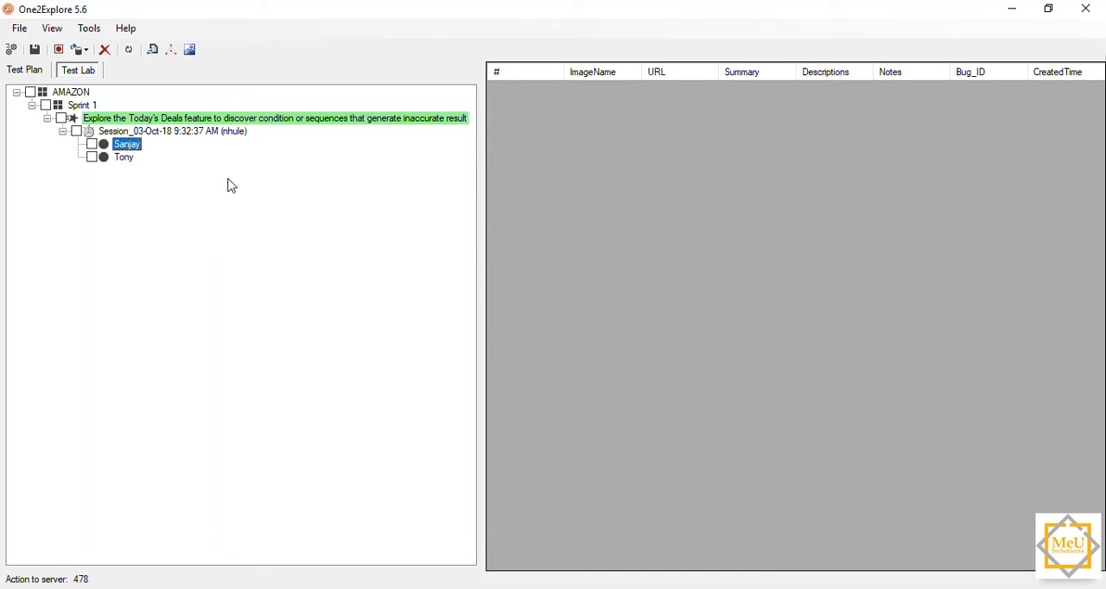
pyautogui.click(671, 586)
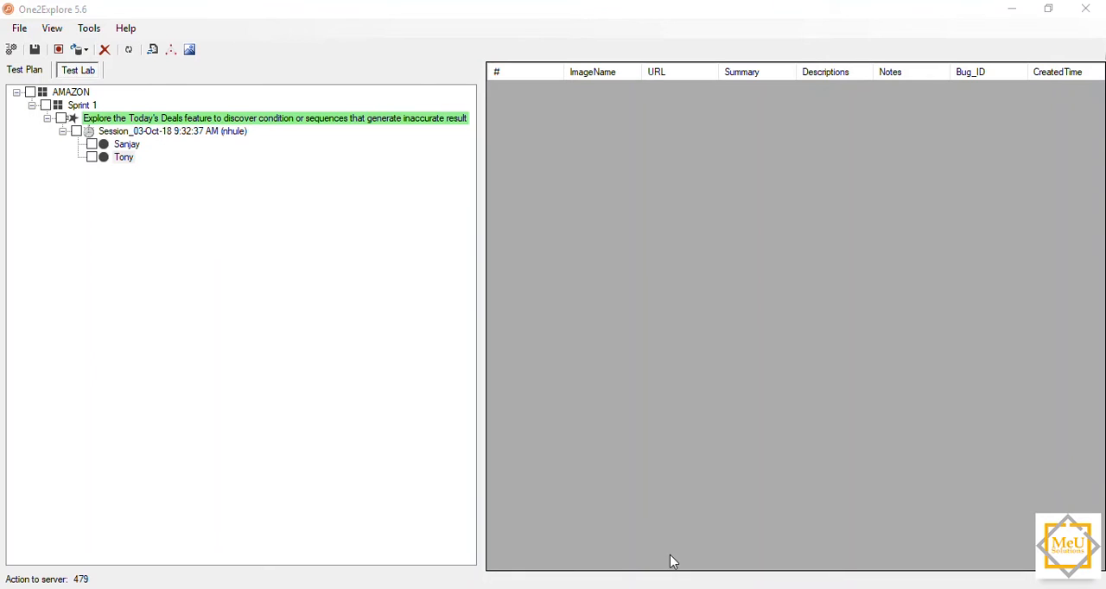
# Step: Open the first flow's information and accept it with the summary and the empty description left as they are
pyautogui.click(126, 144)
pyautogui.rightClick(126, 144)
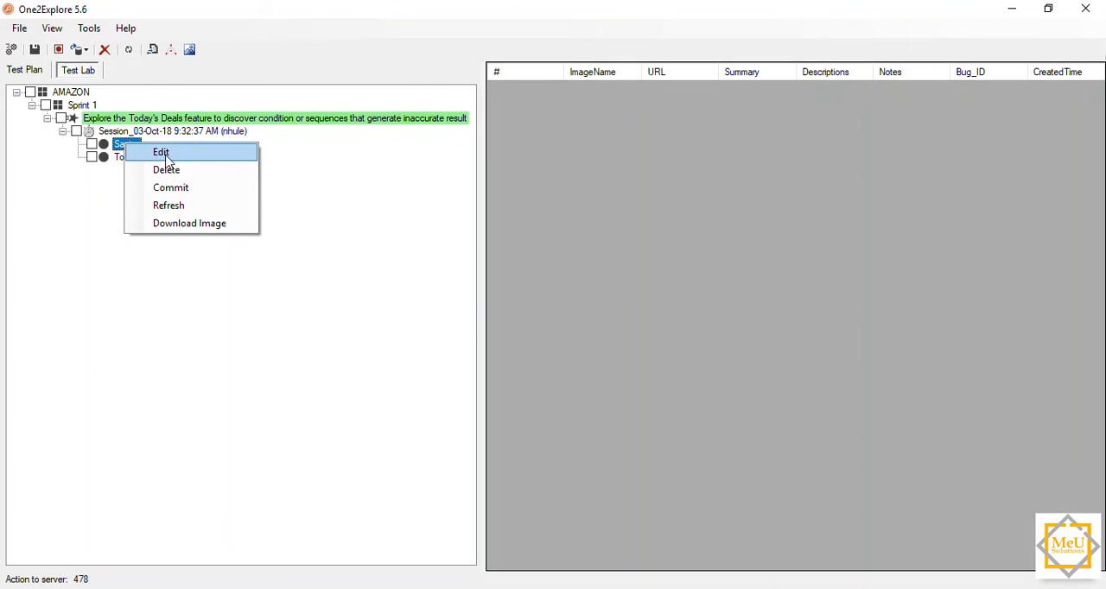
pyautogui.click(161, 153)
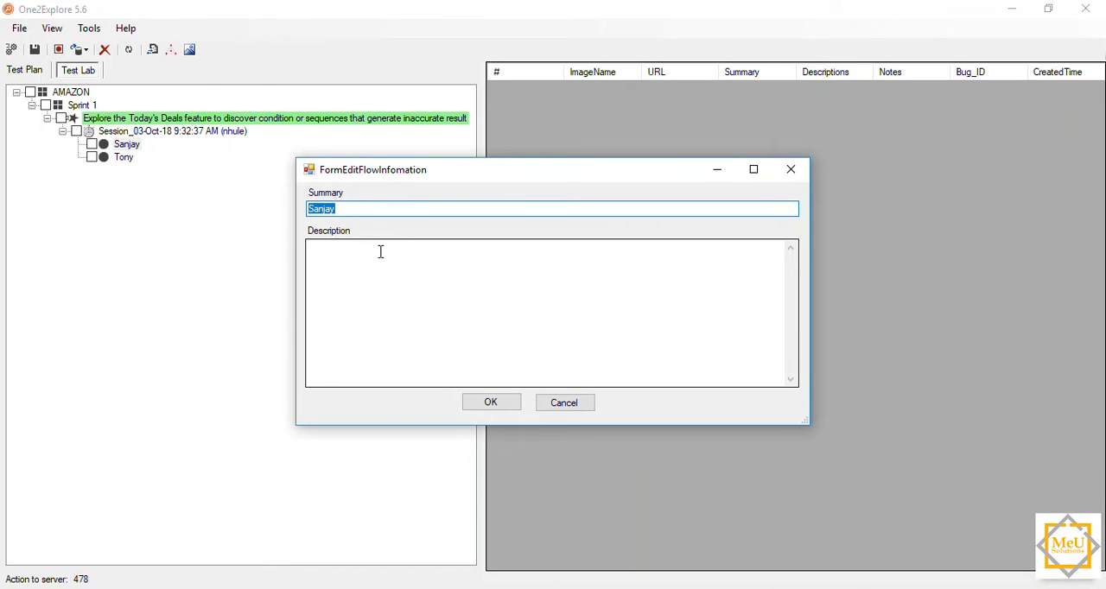
pyautogui.click(380, 251)
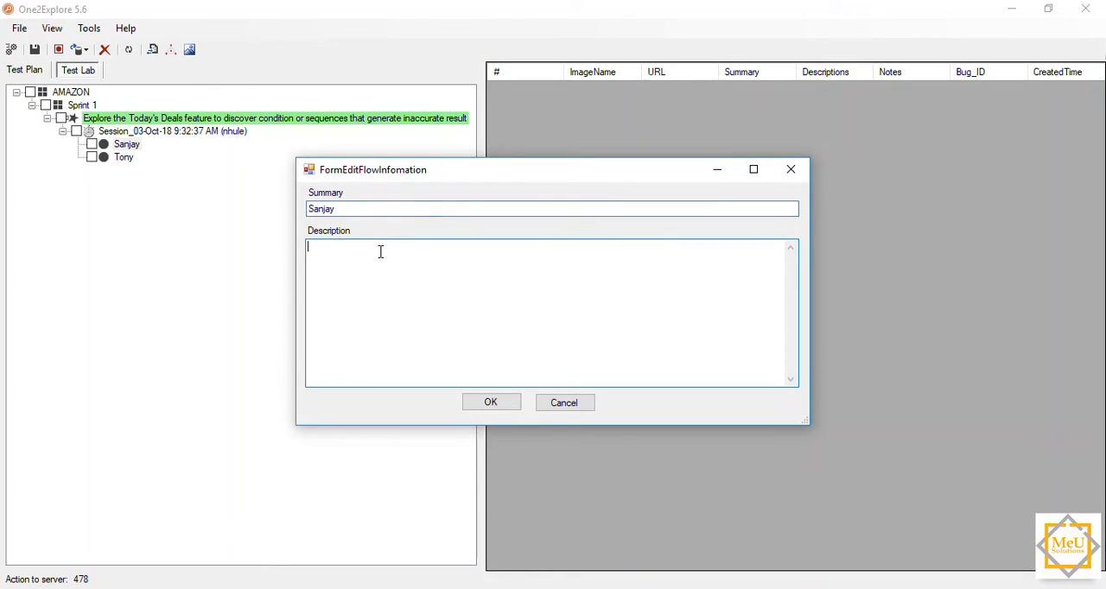
pyautogui.click(490, 402)
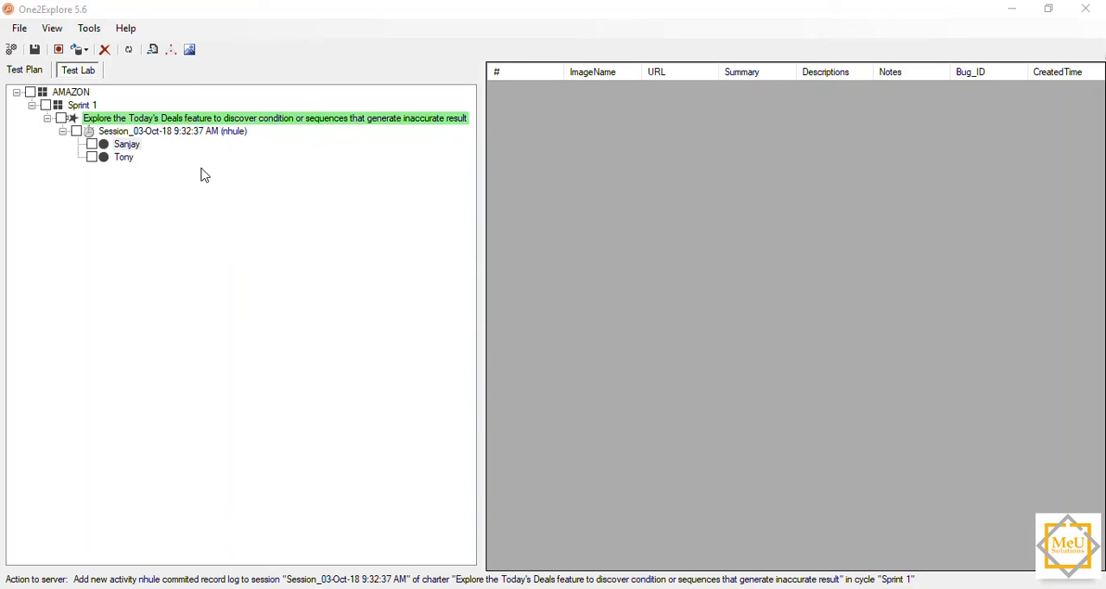
# Step: Select the first flow and choose chrome as the window process to listen to in the recording settings
pyautogui.click(129, 146)
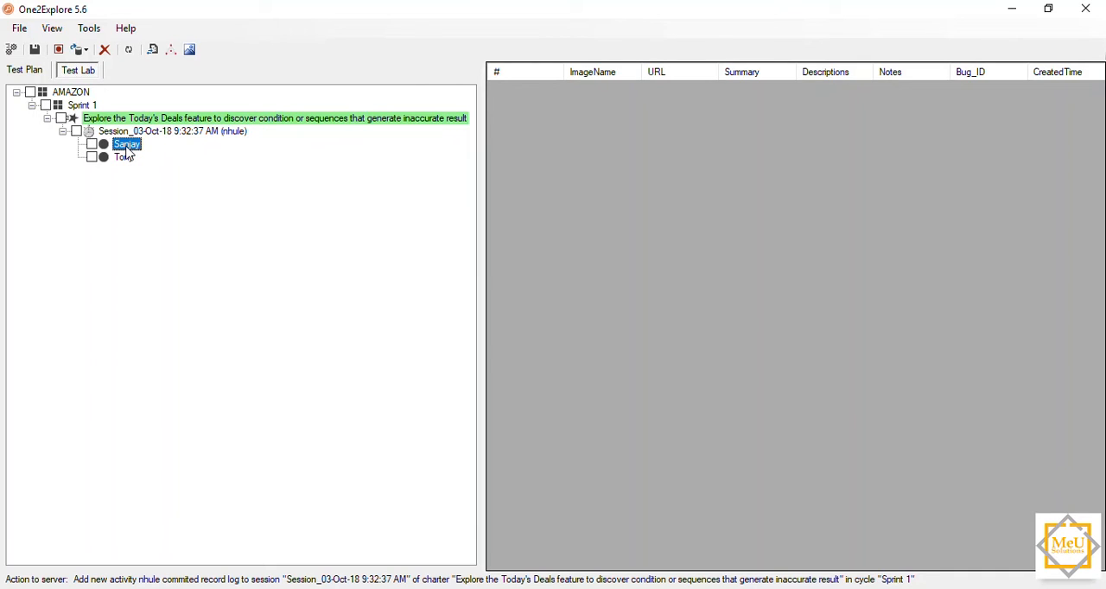
pyautogui.click(11, 50)
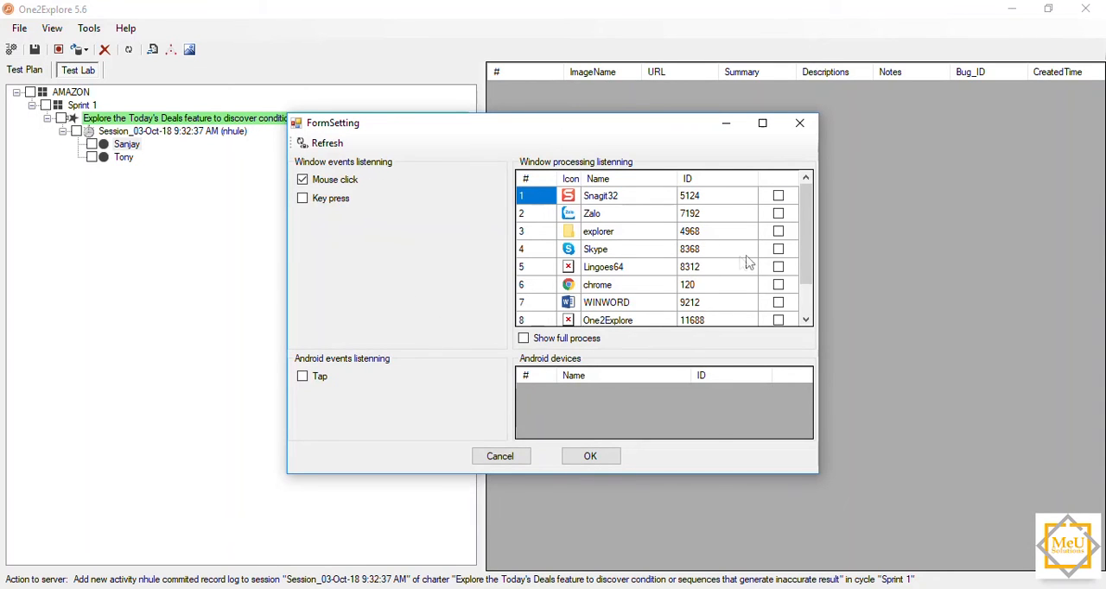
pyautogui.scroll(-1, 748, 261)
pyautogui.scroll(1, 748, 261)
pyautogui.scroll(-1, 639, 252)
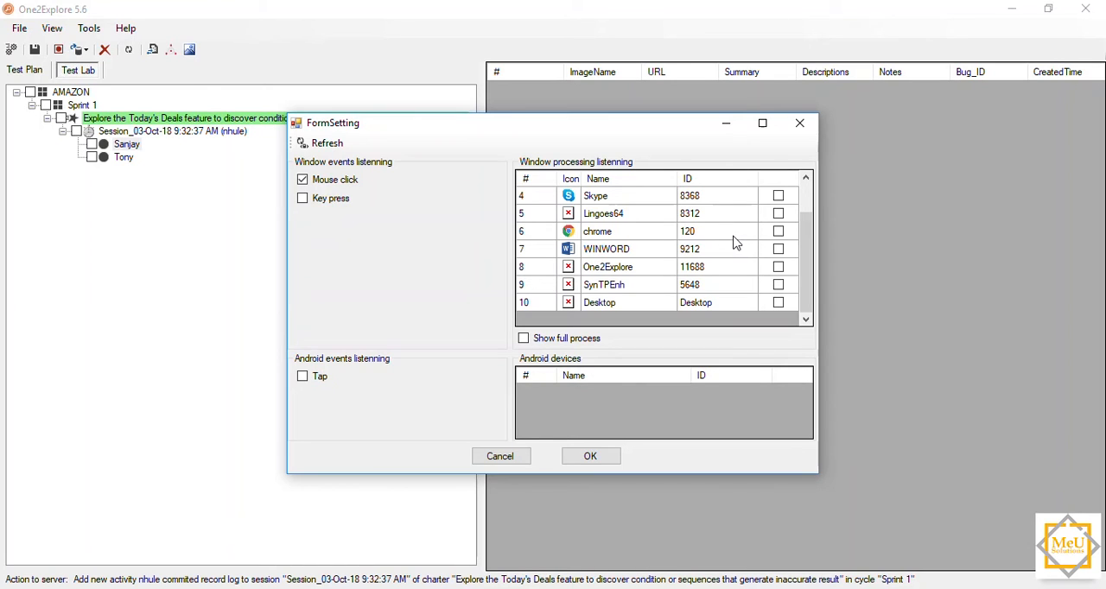
pyautogui.click(672, 566)
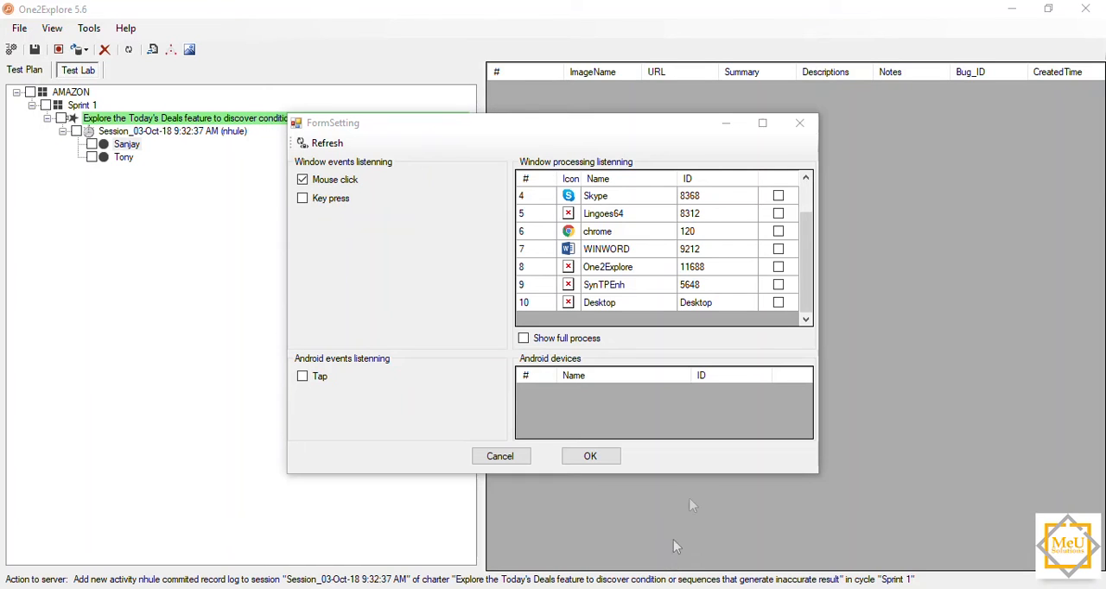
pyautogui.click(778, 232)
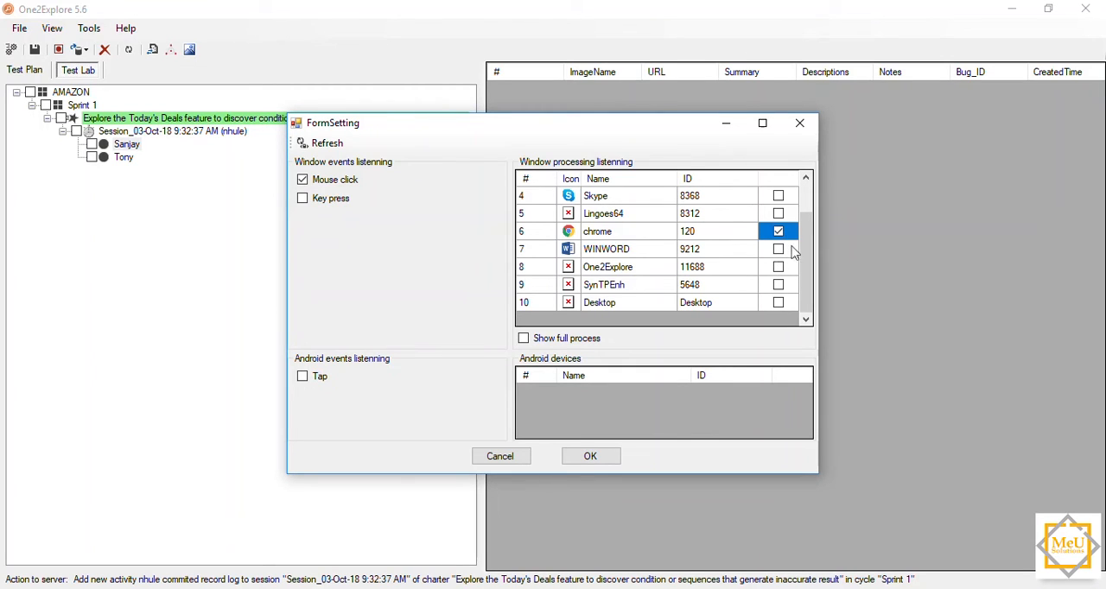
# Step: Leave only Mouse click enabled among the window events and confirm the recording settings
pyautogui.click(302, 199)
pyautogui.click(302, 180)
pyautogui.click(302, 198)
pyautogui.click(303, 179)
pyautogui.click(304, 199)
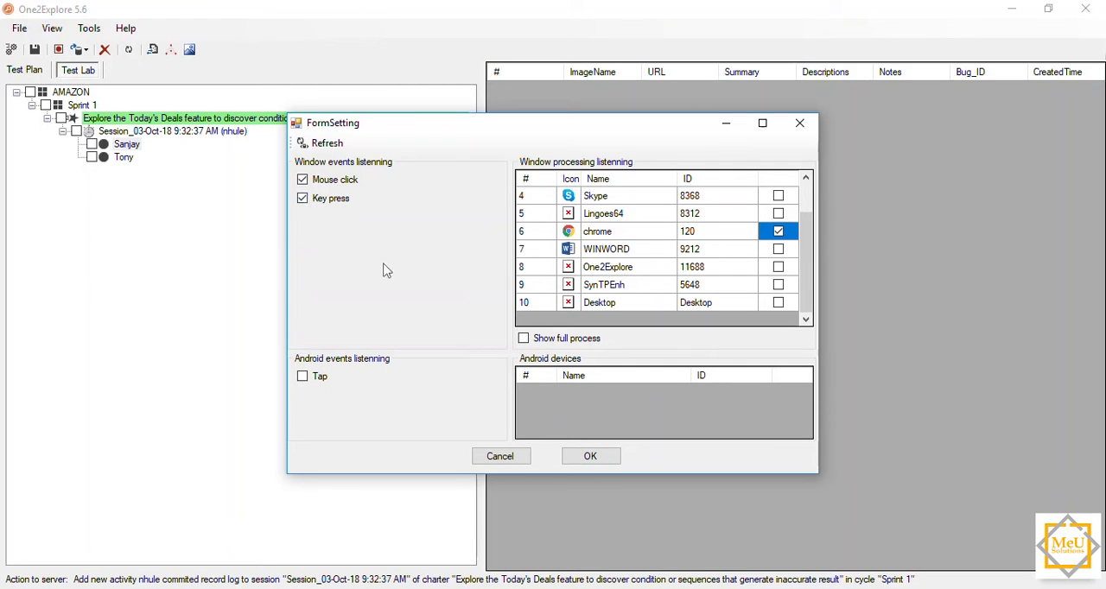
pyautogui.click(303, 199)
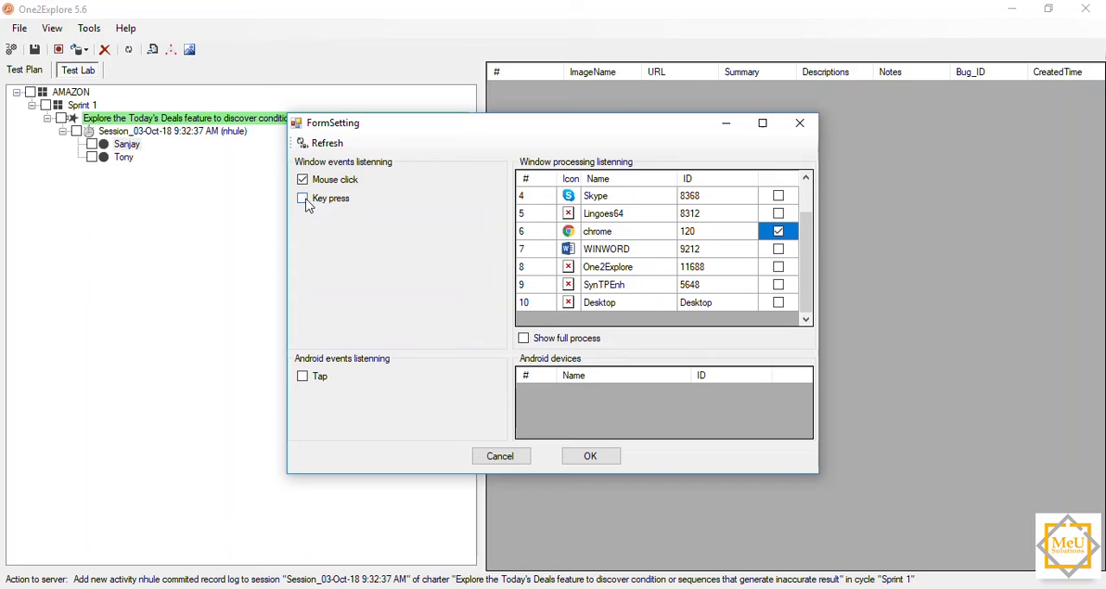
pyautogui.click(590, 458)
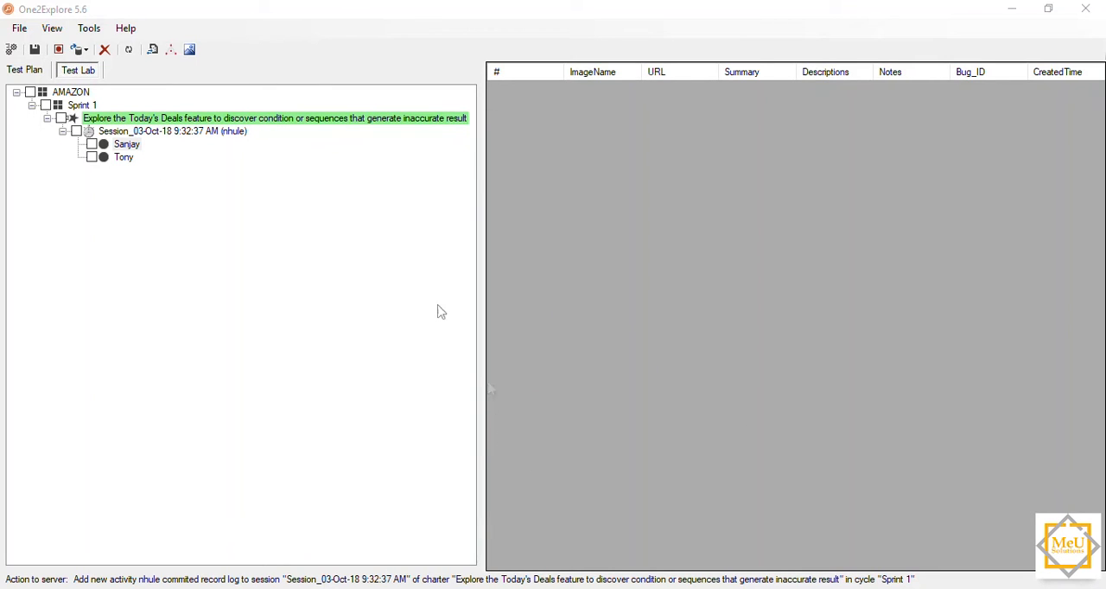
# Step: Start recording the first flow and capture the top of Amazon's Today's Deals page in Chrome
pyautogui.click(59, 50)
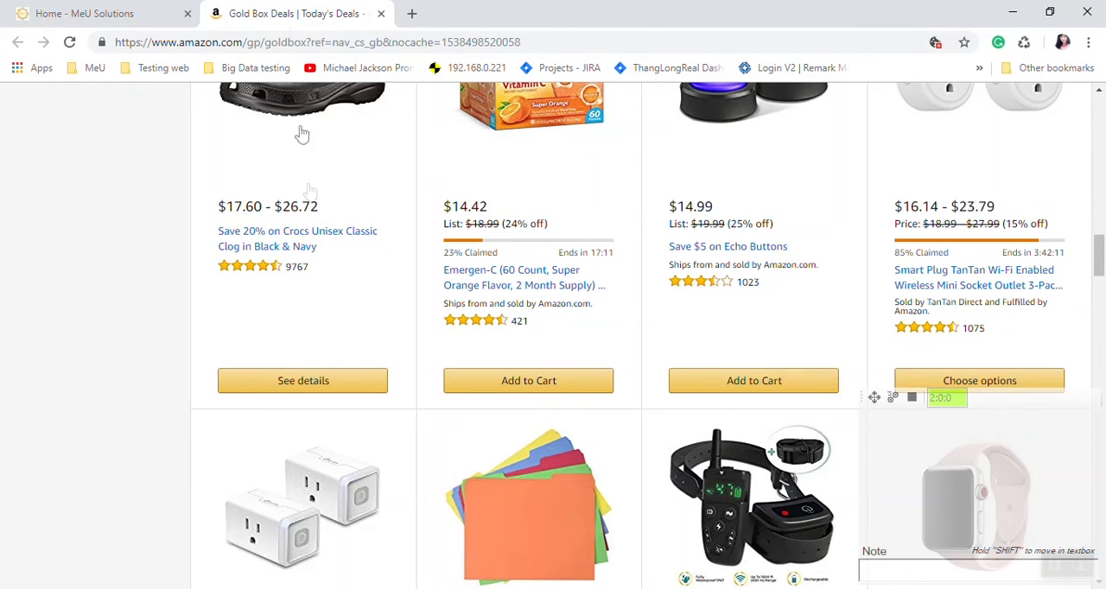
pyautogui.scroll(5, 325, 268)
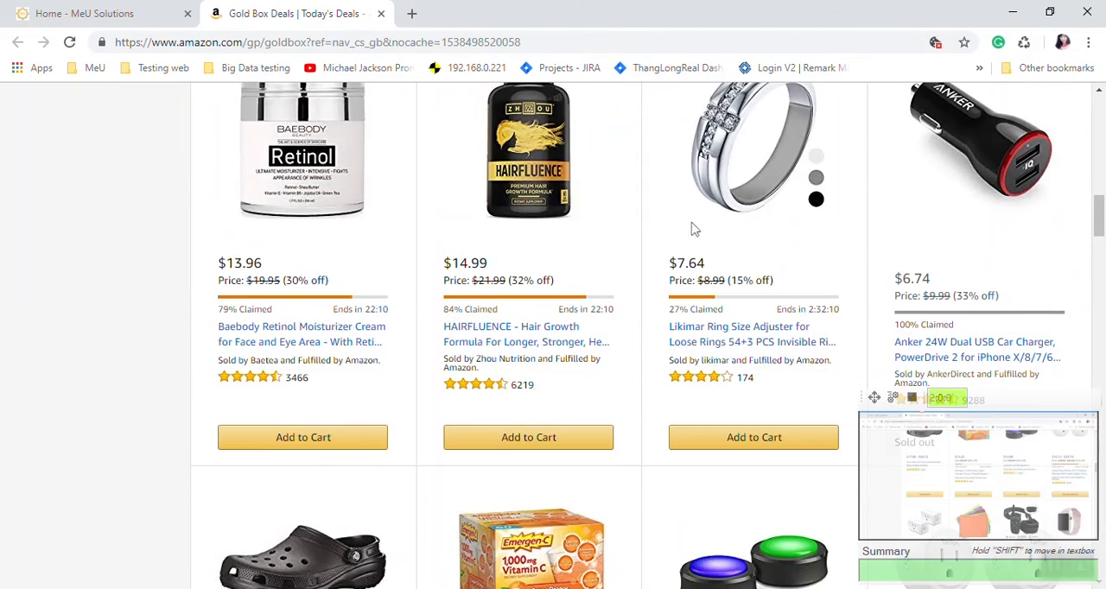
pyautogui.scroll(10, 698, 229)
pyautogui.scroll(10, 698, 229)
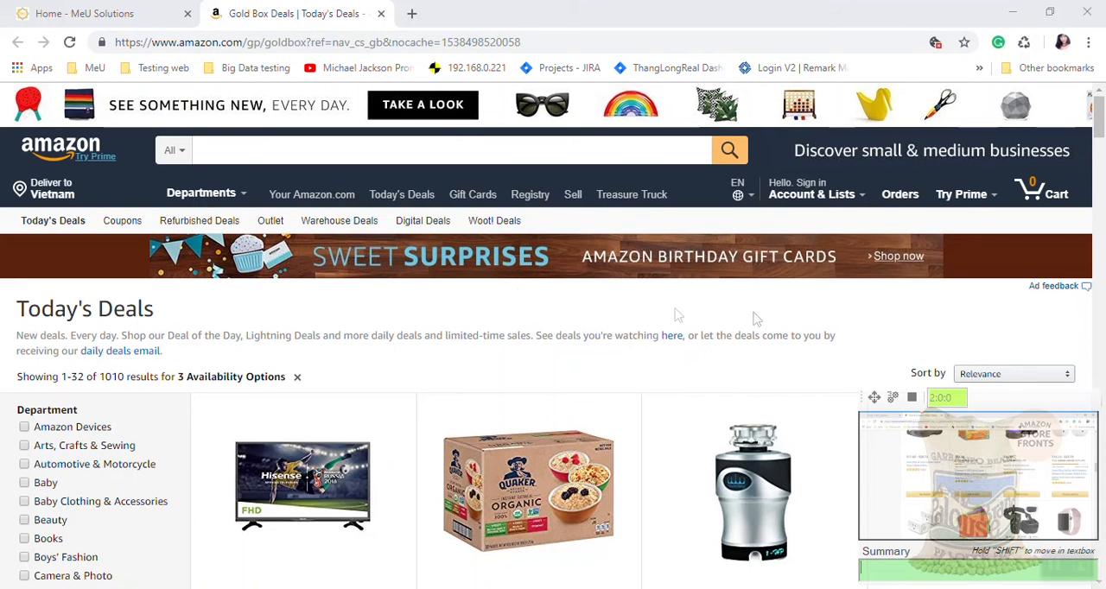
pyautogui.scroll(-4, 755, 317)
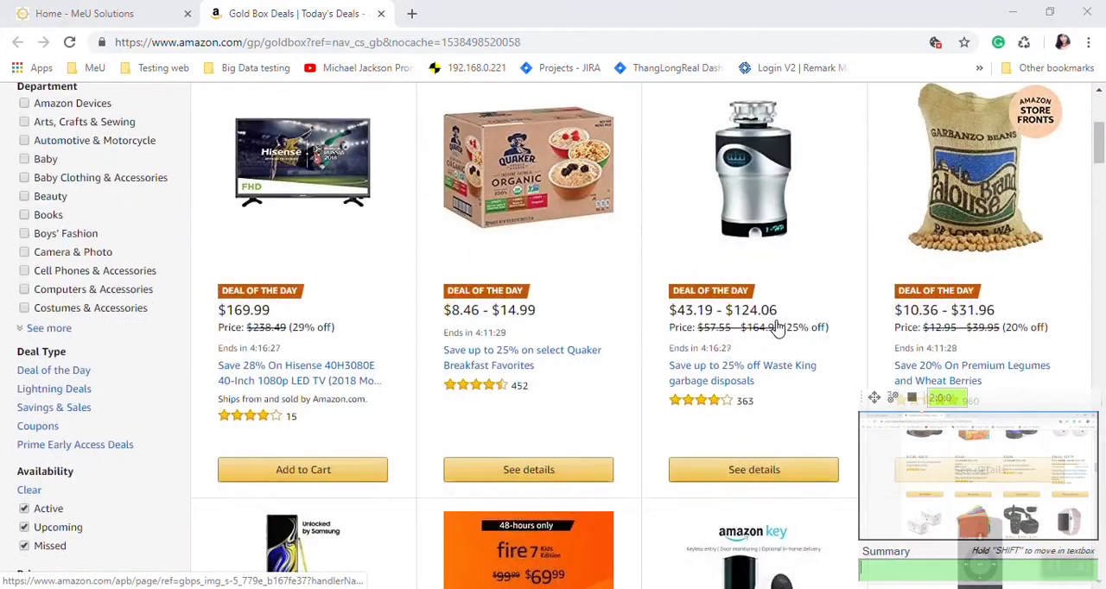
pyautogui.scroll(4, 777, 327)
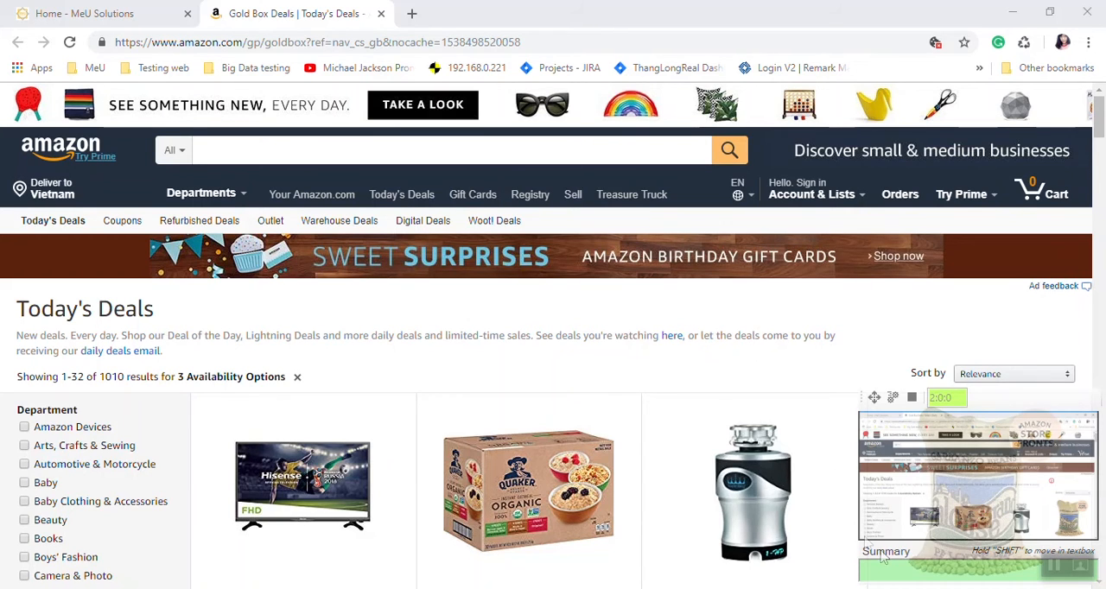
# Step: Fill in the captured step's Summary with the text beginning "I touched the Today's Deals page and focused mostly on the Lightning Deals filter"
pyautogui.click(905, 573)
pyautogui.press('Down')
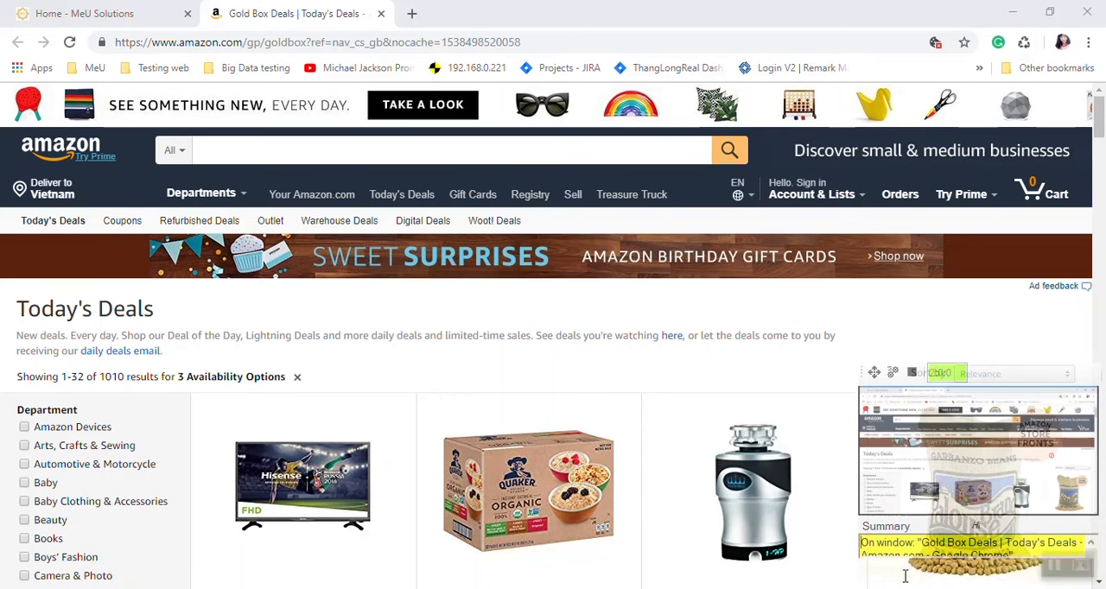
pyautogui.press('Down')
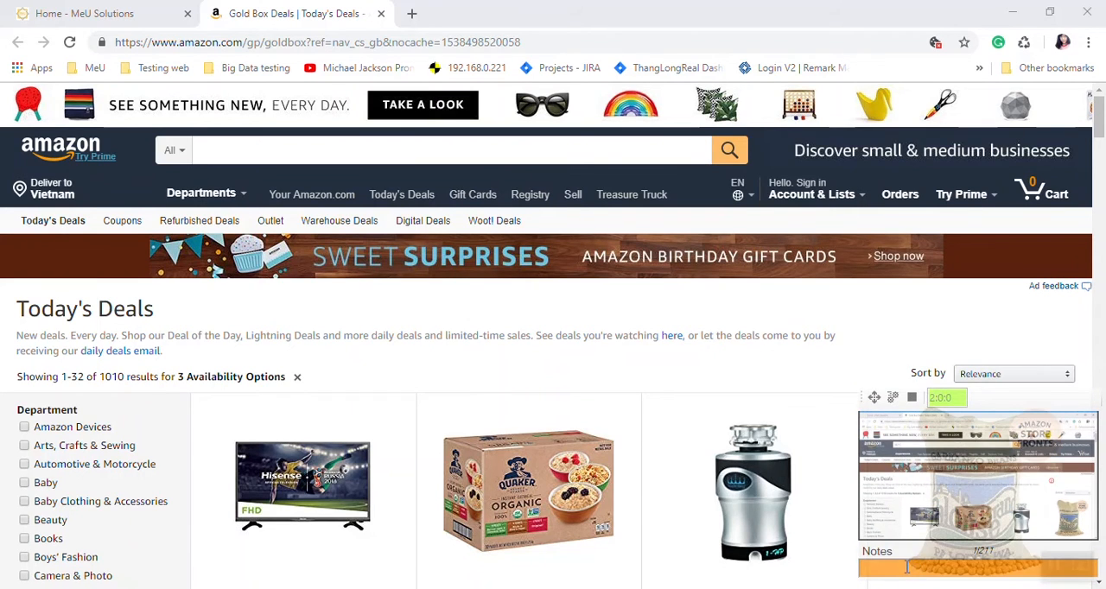
pyautogui.press('Down')
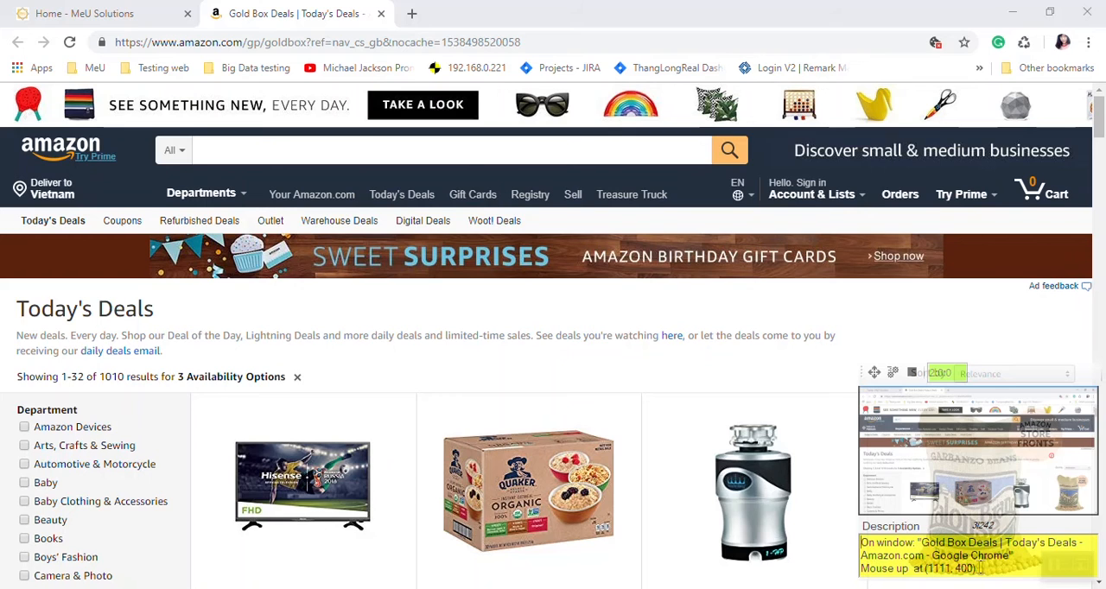
pyautogui.press('Down')
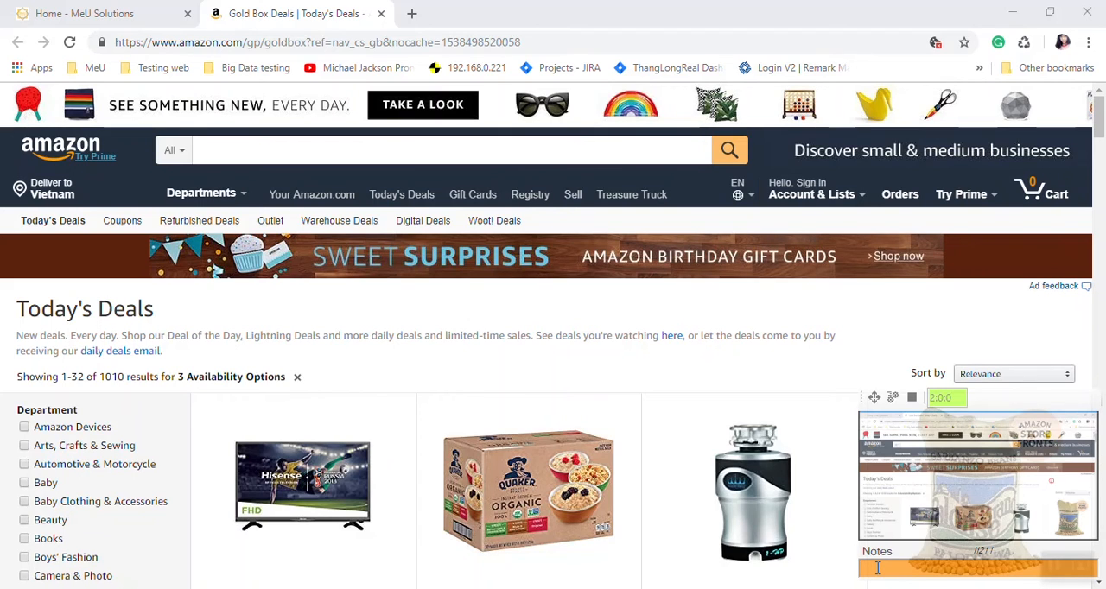
pyautogui.press('Down')
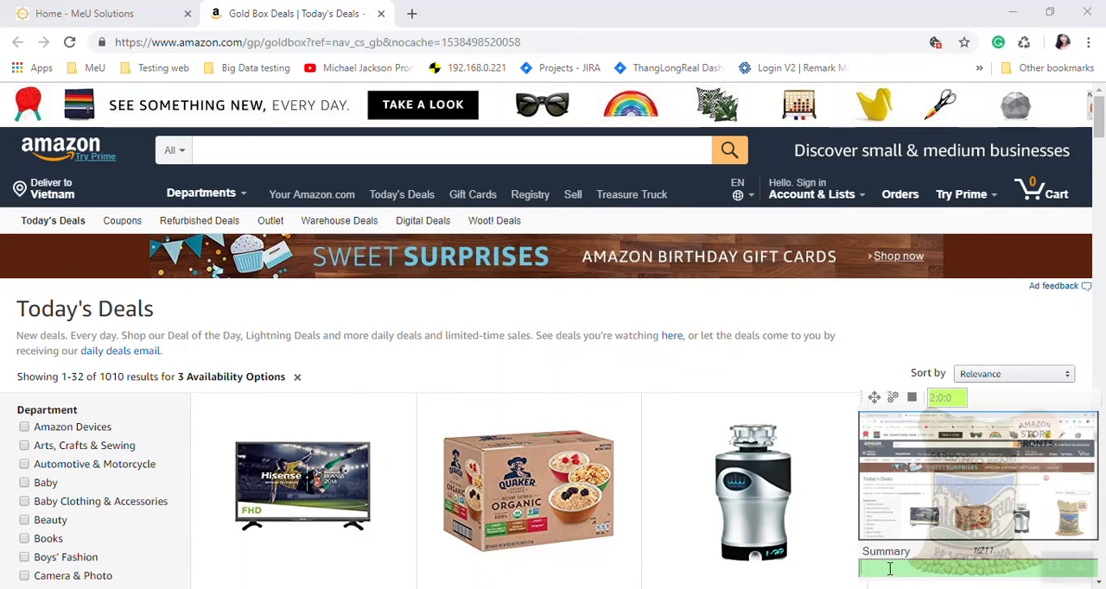
pyautogui.write("I touched the  Today's Deals page and focused mostly on the Lightning Deals filter")
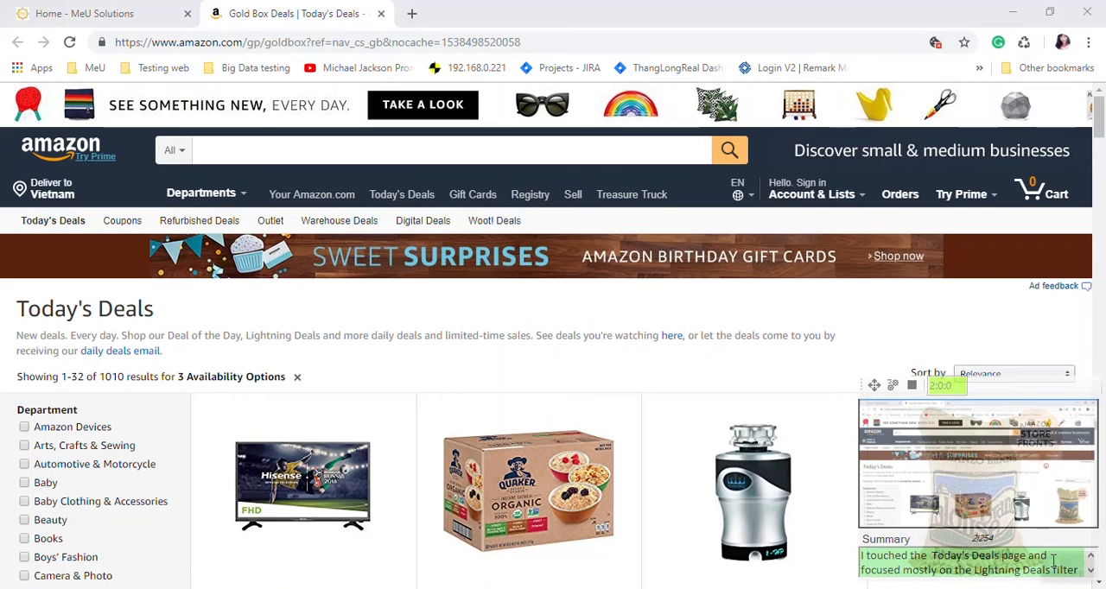
# Step: Enter "Error message is incorrect" in the captured step's Notes and return to its Summary
pyautogui.press('Down')
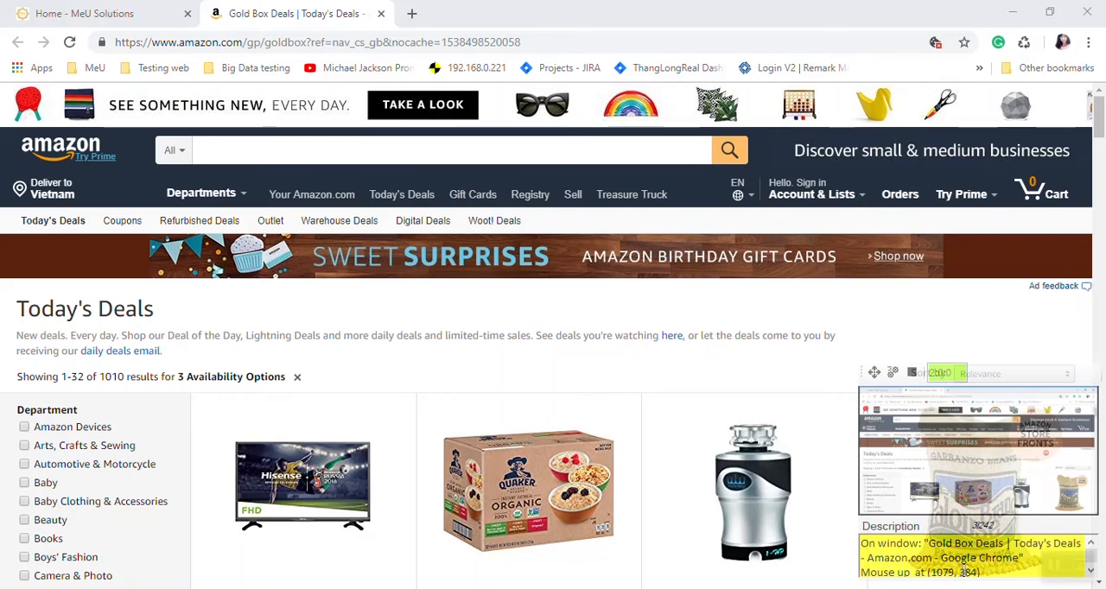
pyautogui.click(987, 571)
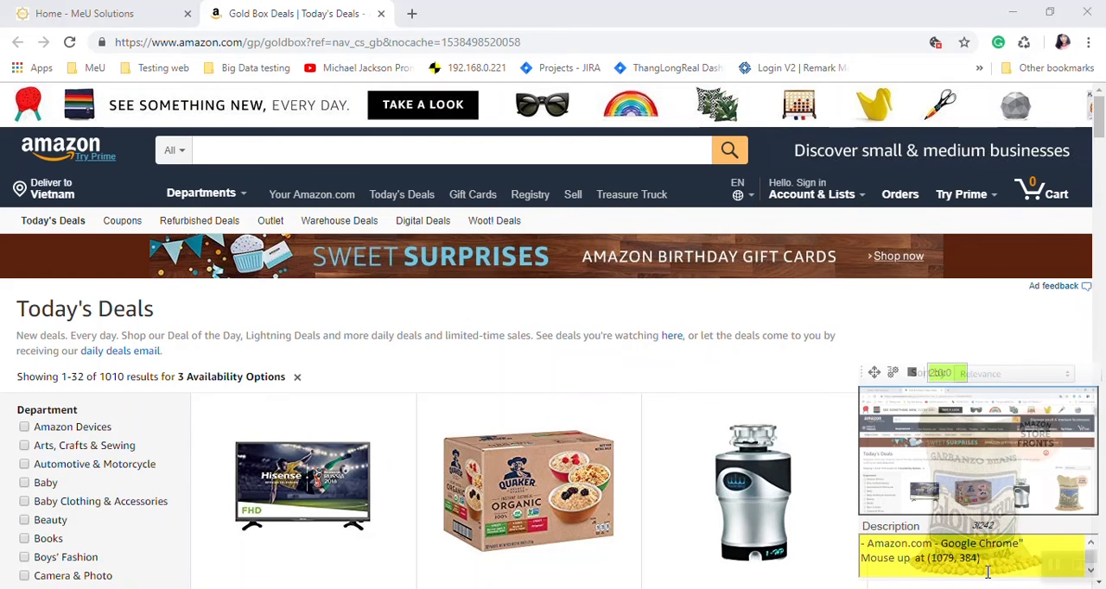
pyautogui.press('Down')
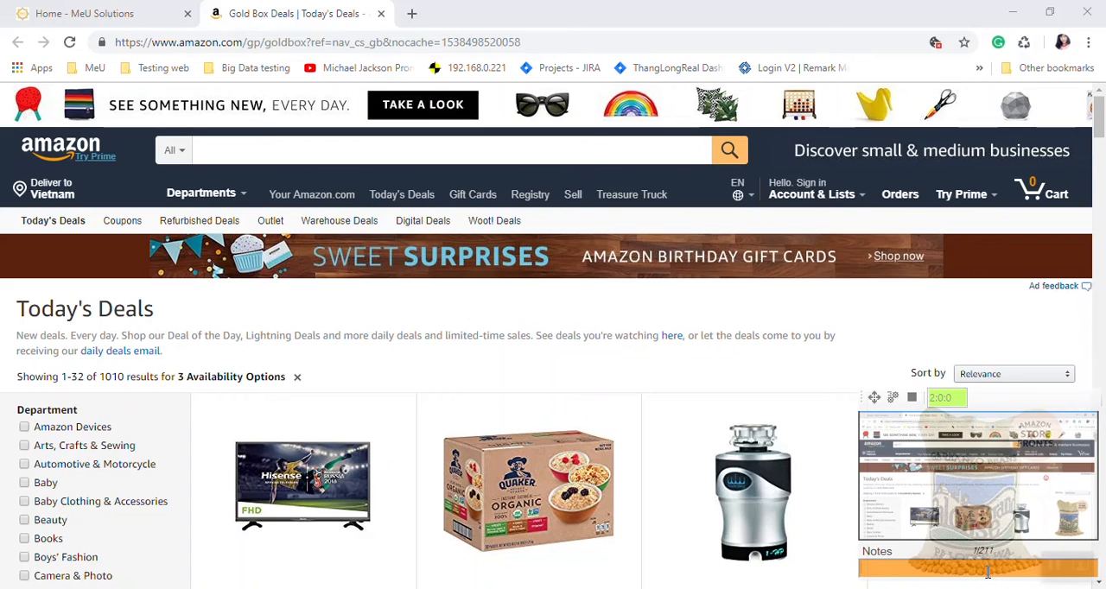
pyautogui.write('Error message is in')
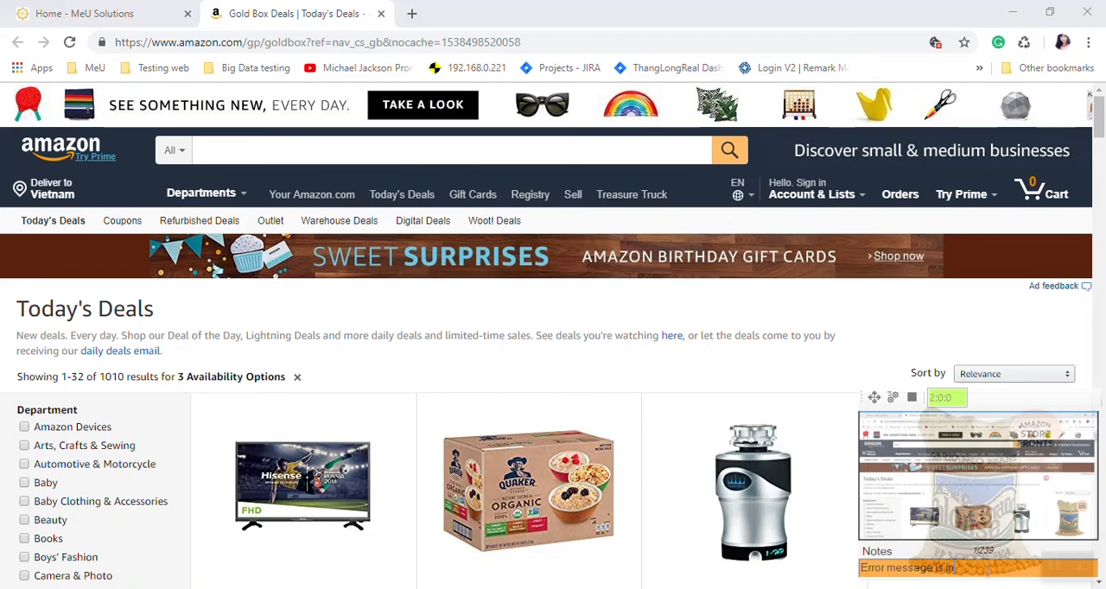
pyautogui.write('correct')
pyautogui.press('Down')
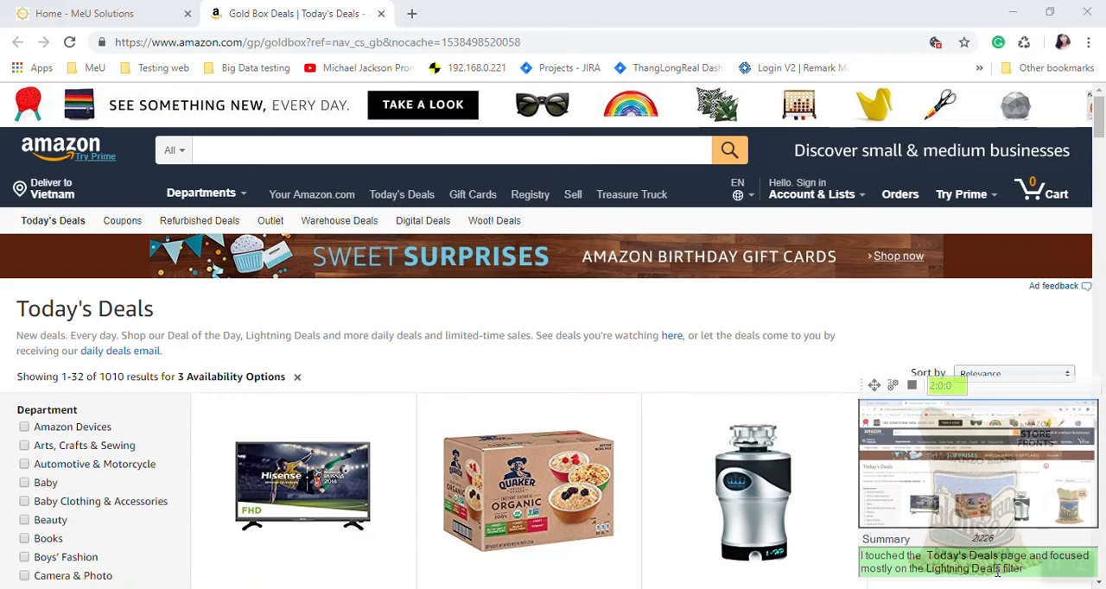
# Step: Capture one more spot on the Today's Deals page and stop recording the flow
pyautogui.click(861, 311)
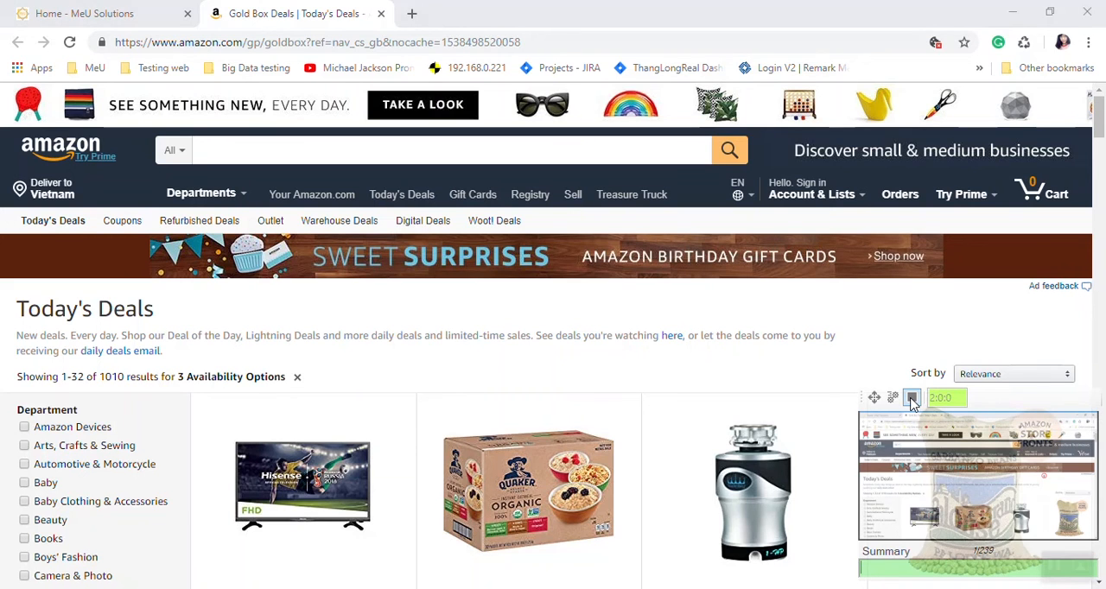
pyautogui.click(912, 400)
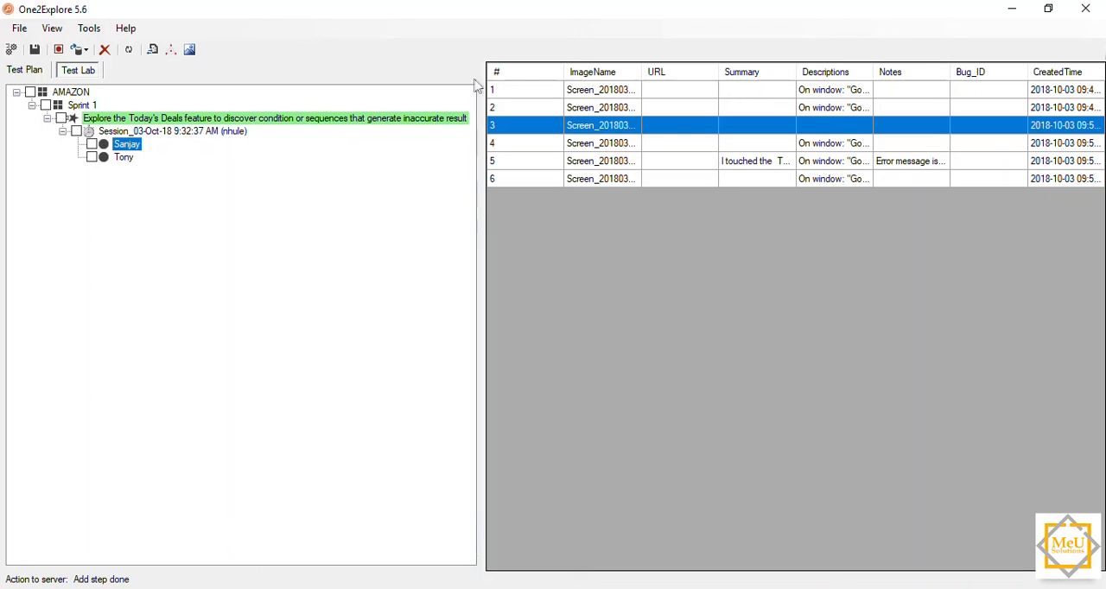
# Step: Widen the captured steps table, narrow its URL column and slightly widen the Descriptions column
pyautogui.moveTo(482, 84); pyautogui.dragTo(320, 89)
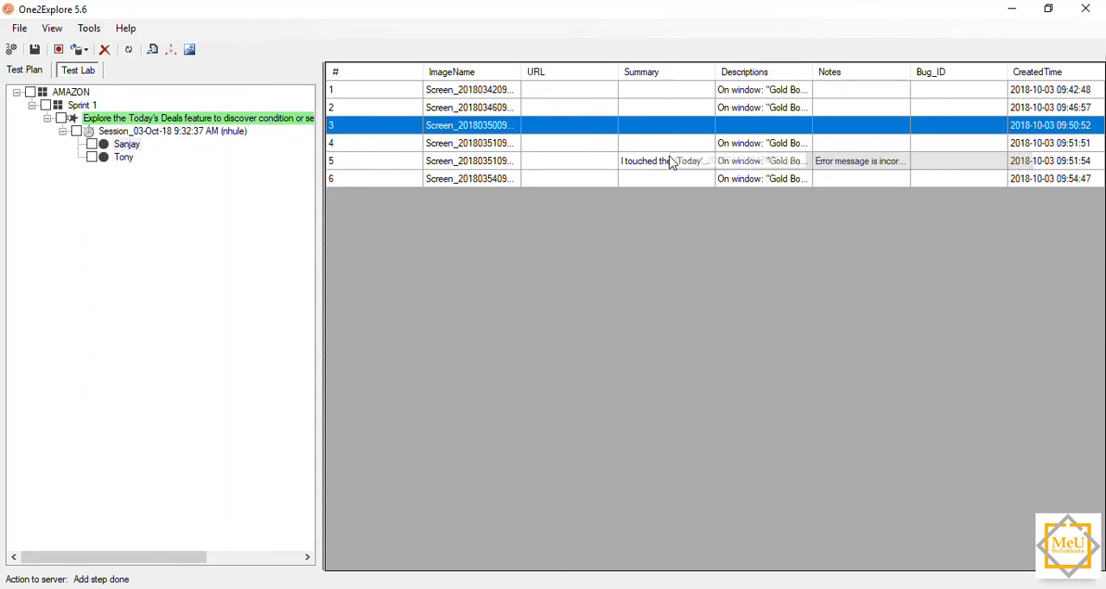
pyautogui.moveTo(616, 76); pyautogui.dragTo(560, 76)
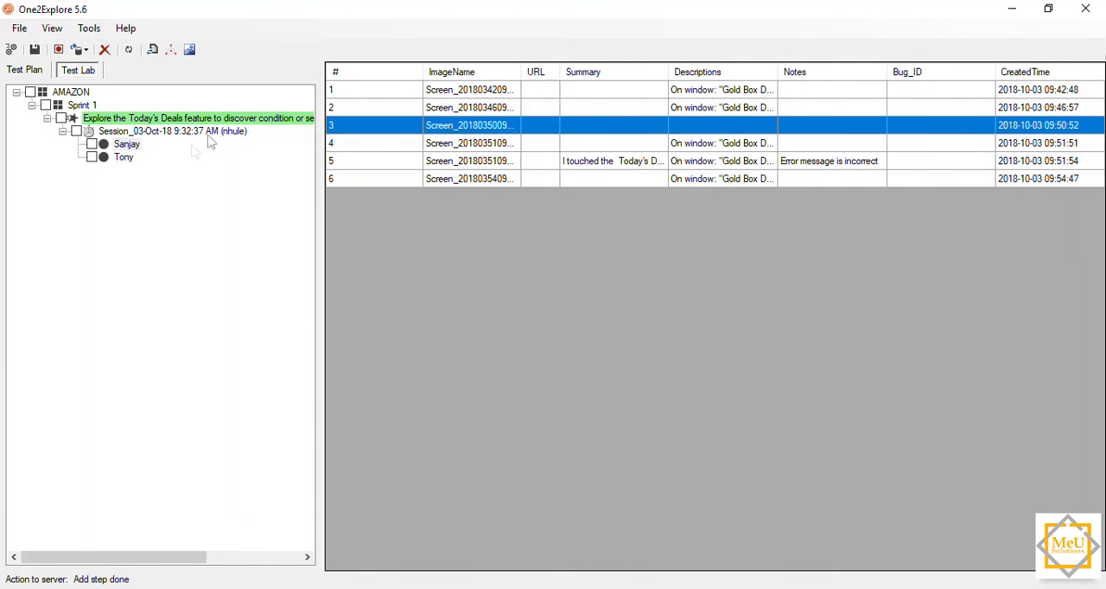
pyautogui.click(138, 149)
pyautogui.click(779, 67)
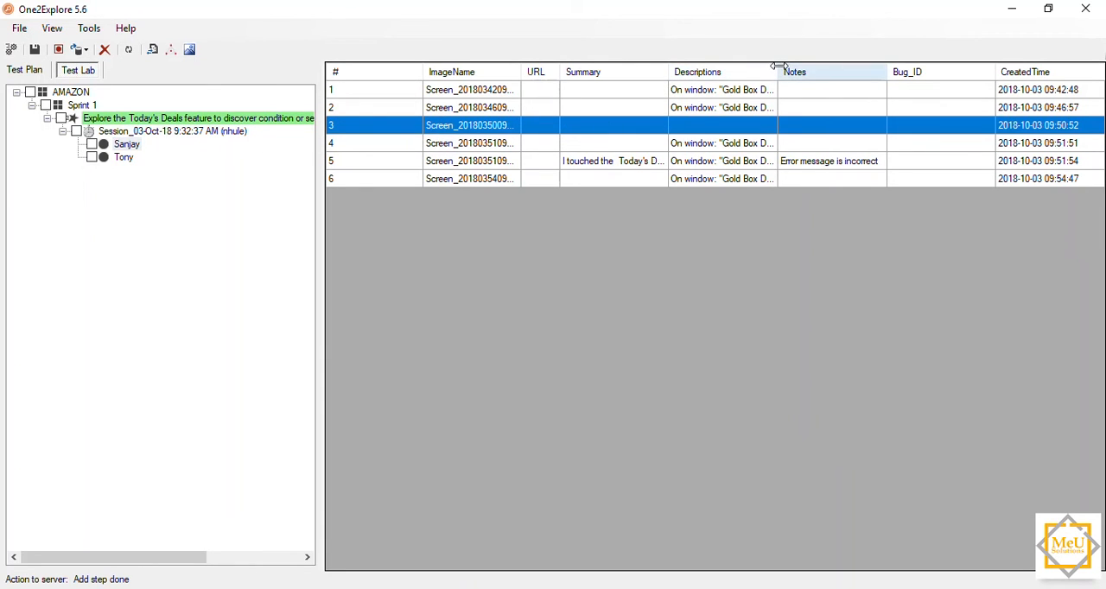
pyautogui.moveTo(779, 67); pyautogui.dragTo(790, 67)
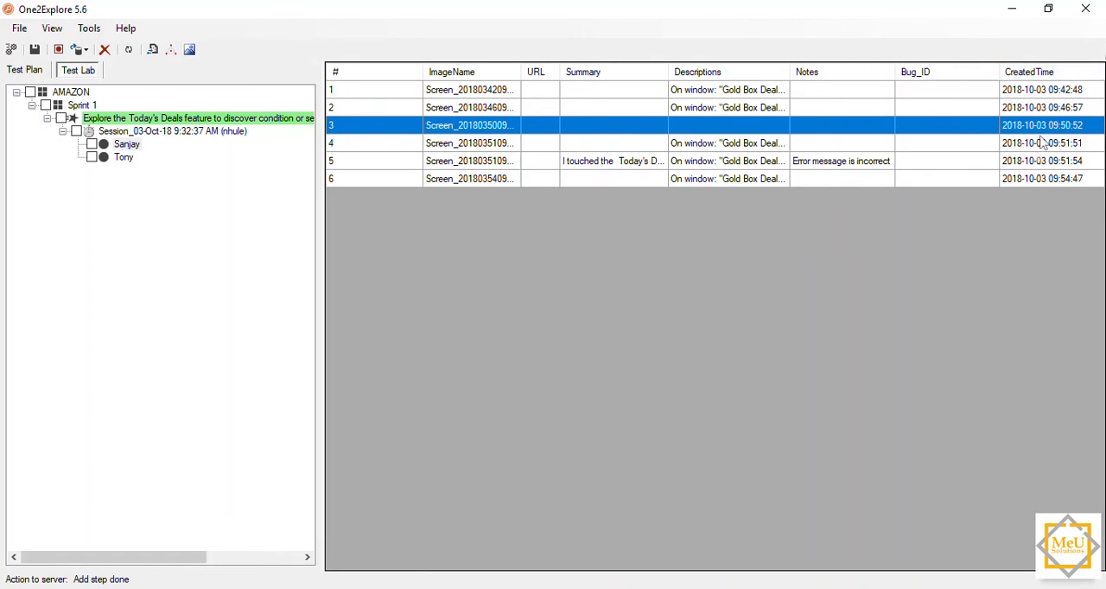
# Step: View step 5's captured screenshot and its details, look over the image in Paint, and close both windows
pyautogui.click(1041, 162)
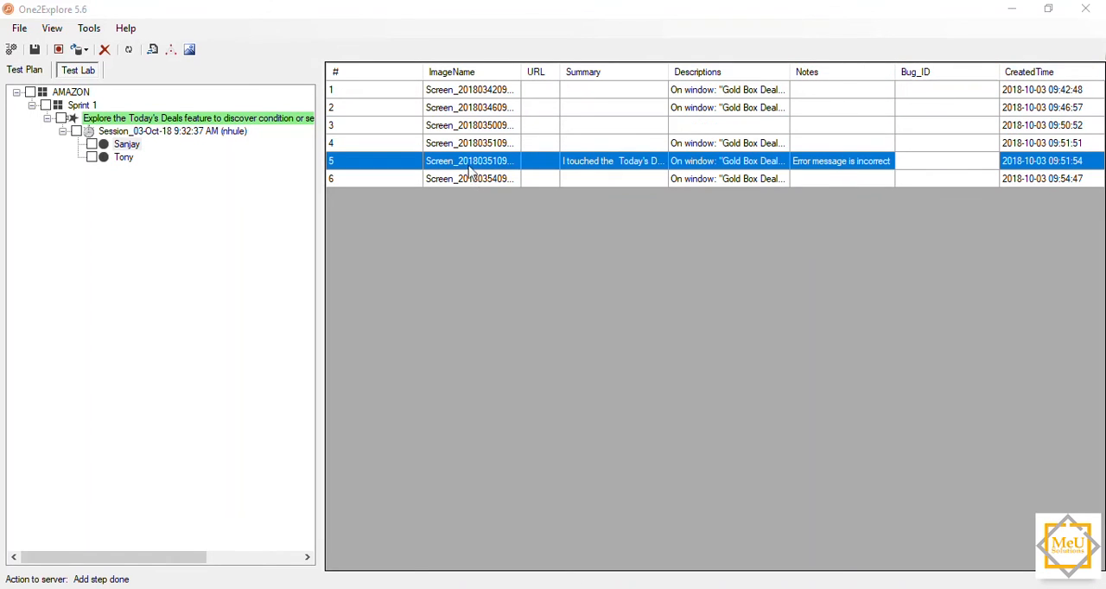
pyautogui.doubleClick(469, 164)
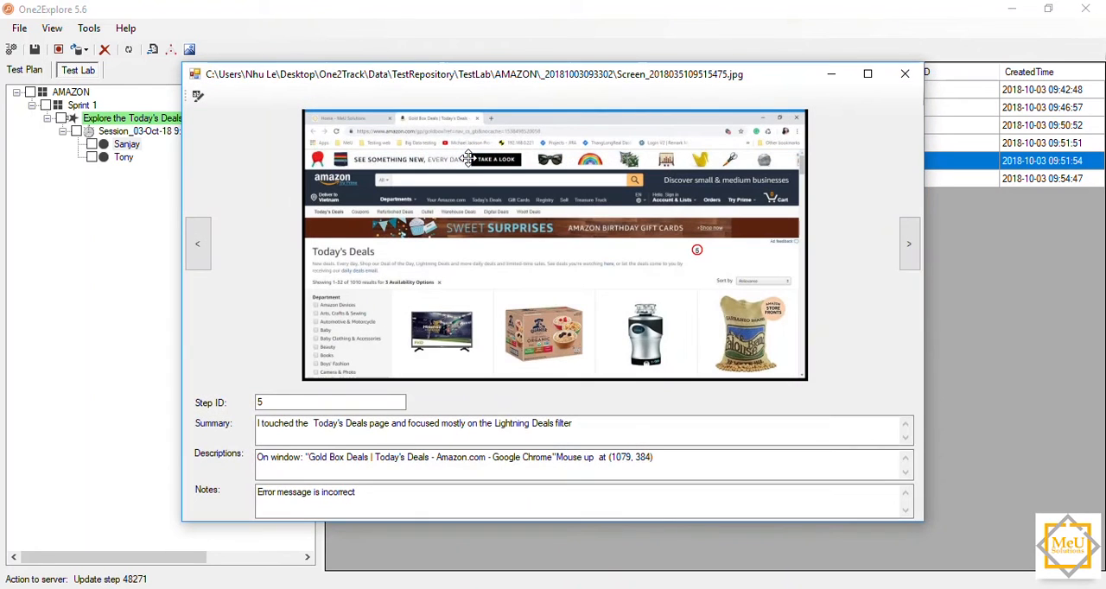
pyautogui.click(198, 99)
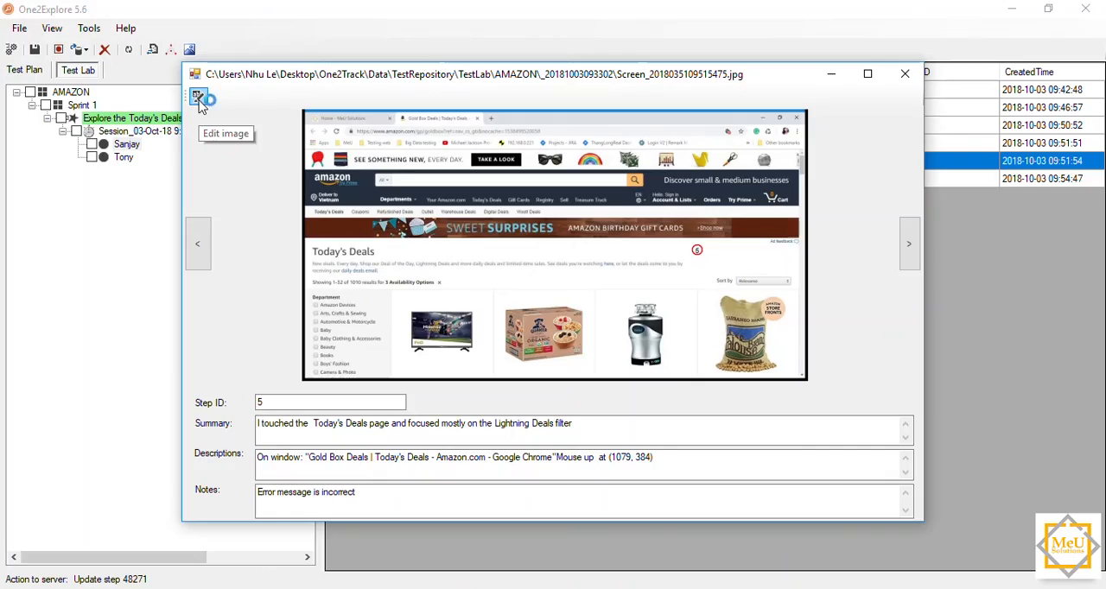
pyautogui.scroll(-4, 673, 281)
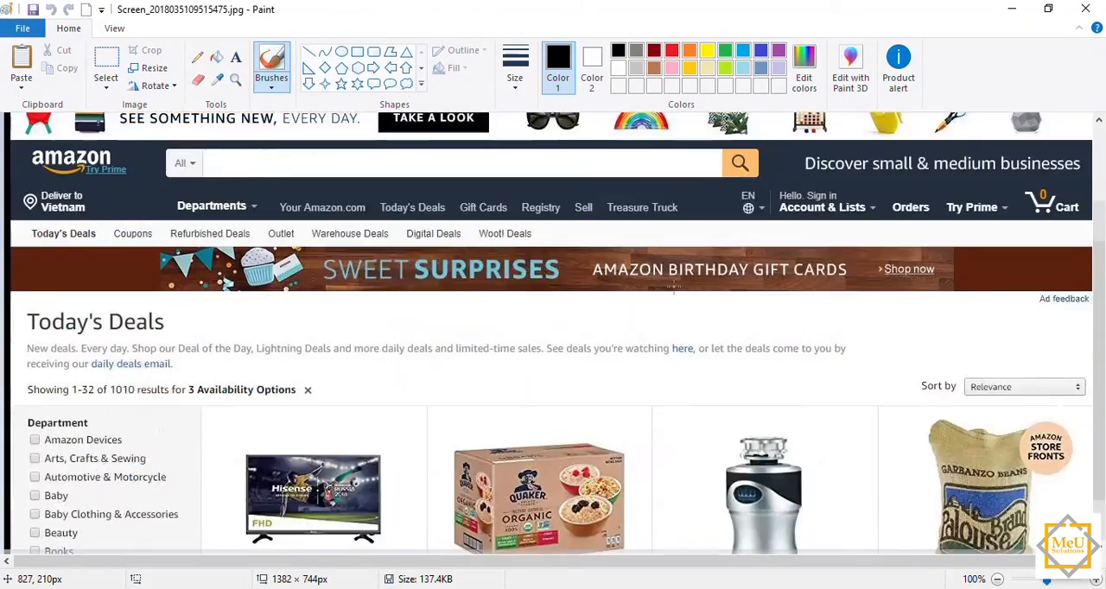
pyautogui.scroll(4, 542, 344)
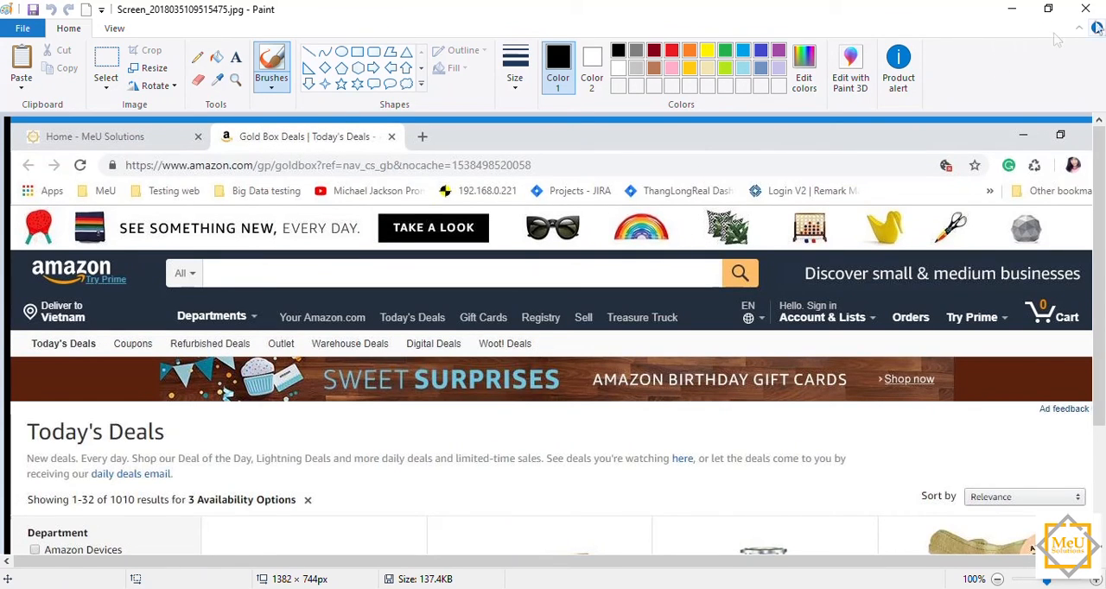
pyautogui.click(1087, 8)
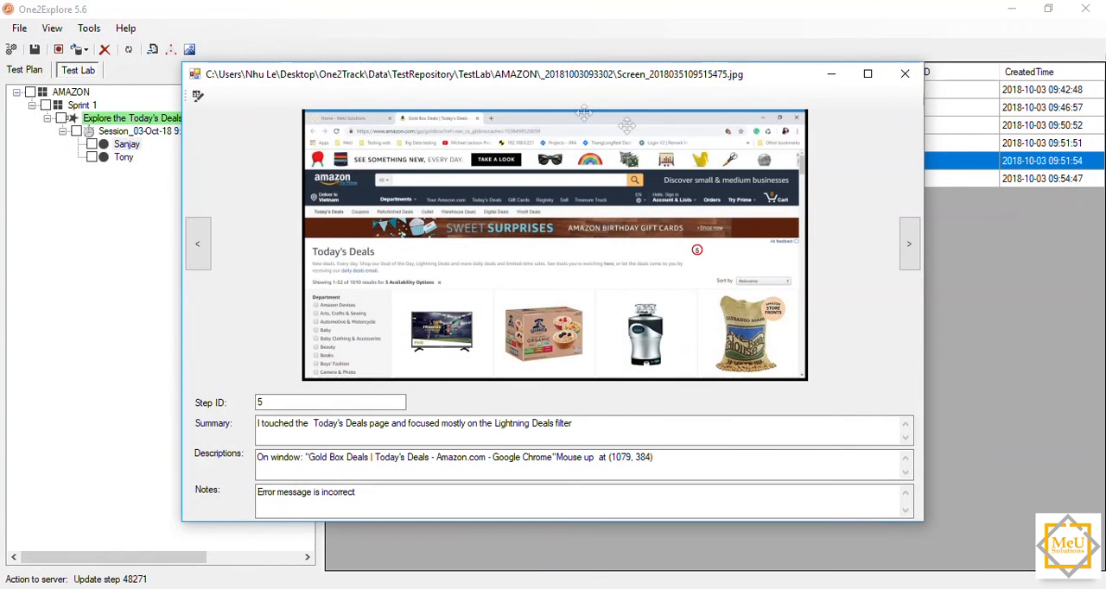
pyautogui.click(904, 73)
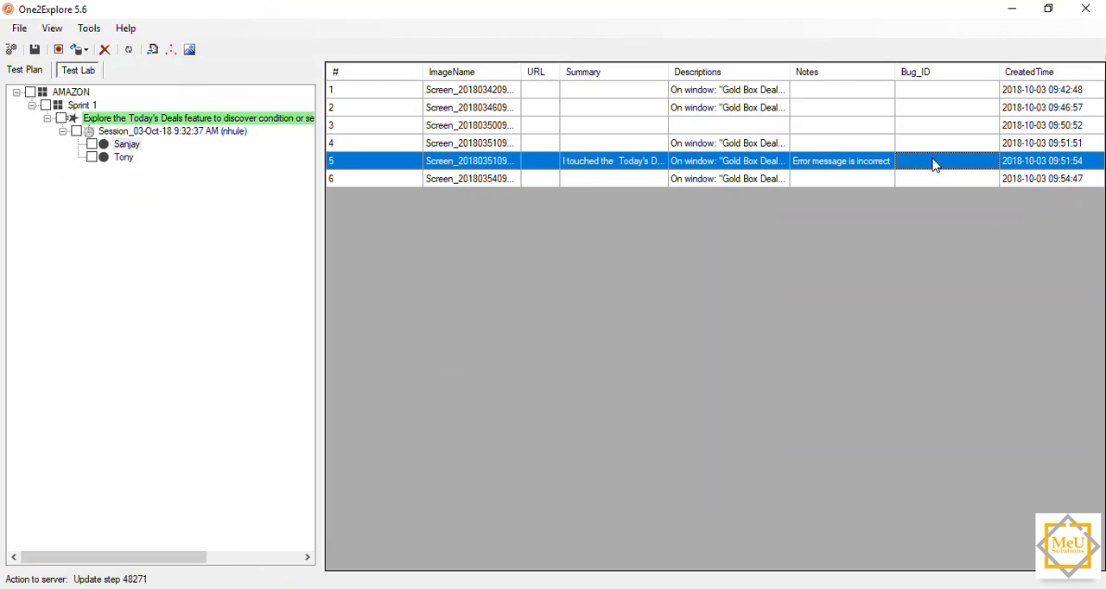
# Step: Enter a bug ID starting with AMZ for step 5 in the captured steps table
pyautogui.click(934, 165)
pyautogui.write('AMZ')
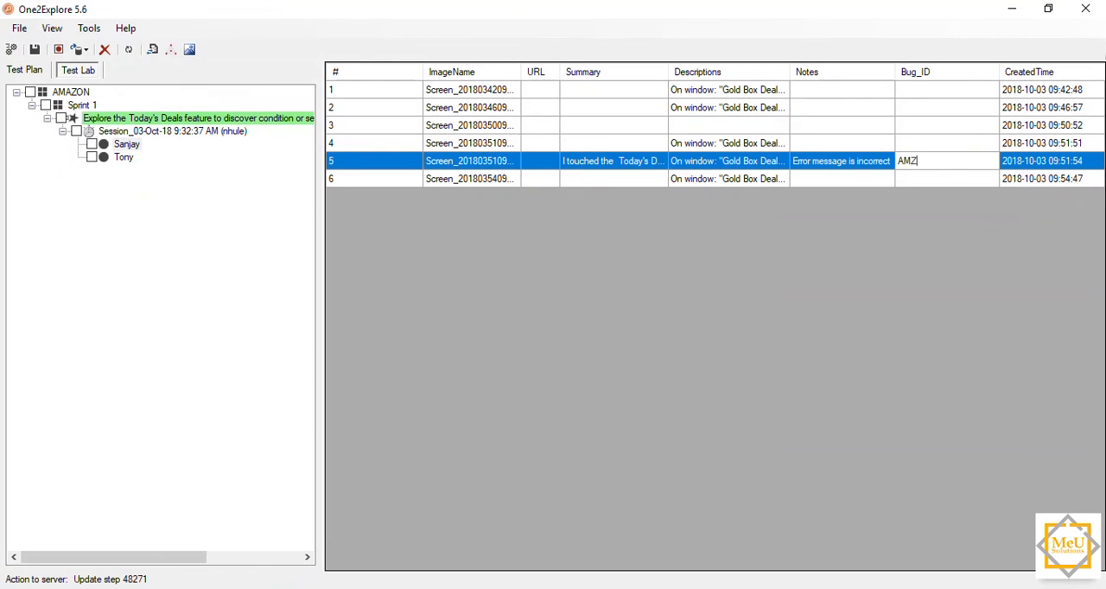
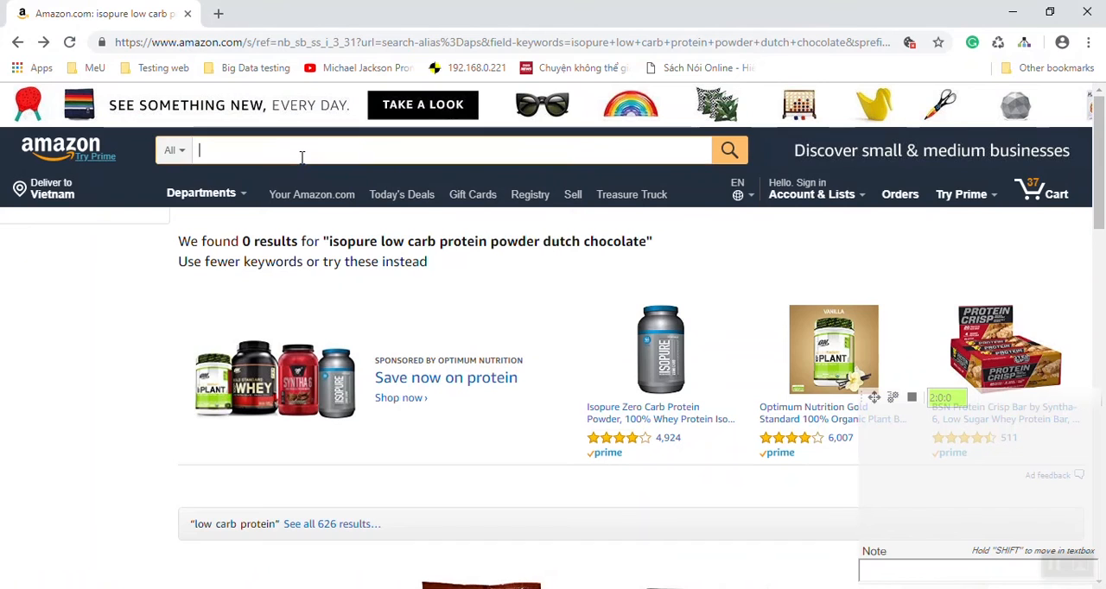
# Step: Search Amazon for Isopure Low Carb Protein Powder with the Dutch chocolate suggestion and open the sponsored Isopure Zero Carb Protein Powder product
pyautogui.write('Isopure Low Carb Protein Powder')
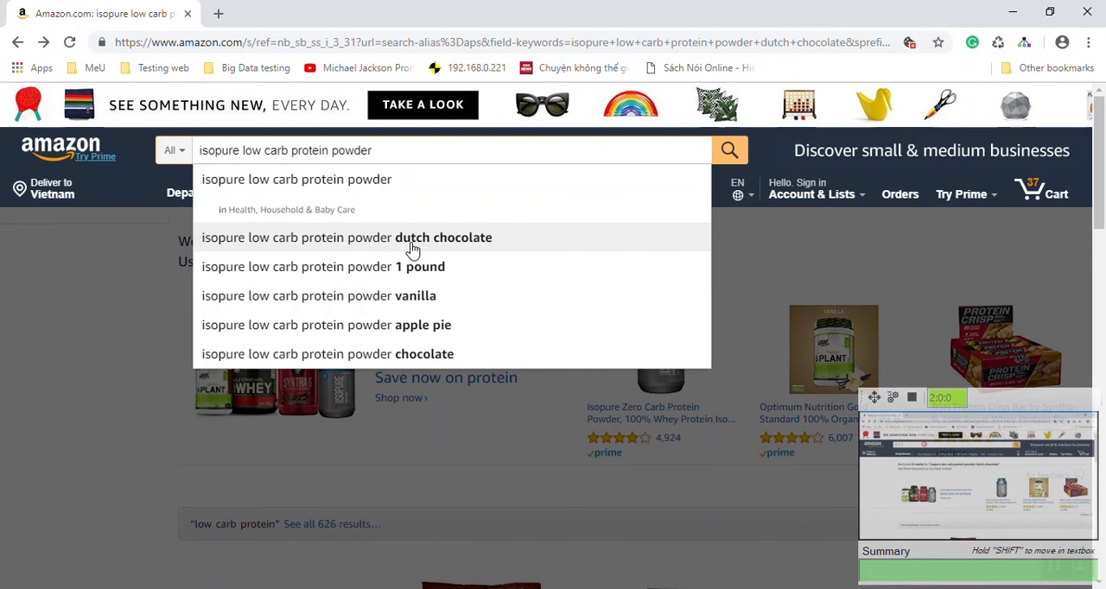
pyautogui.click(413, 247)
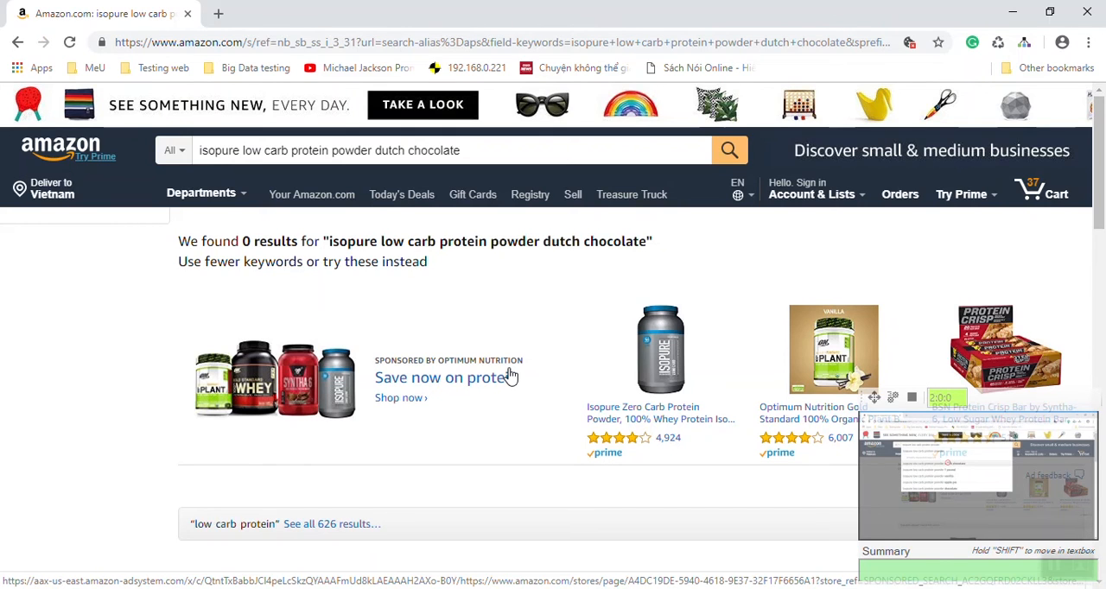
pyautogui.scroll(-2, 509, 377)
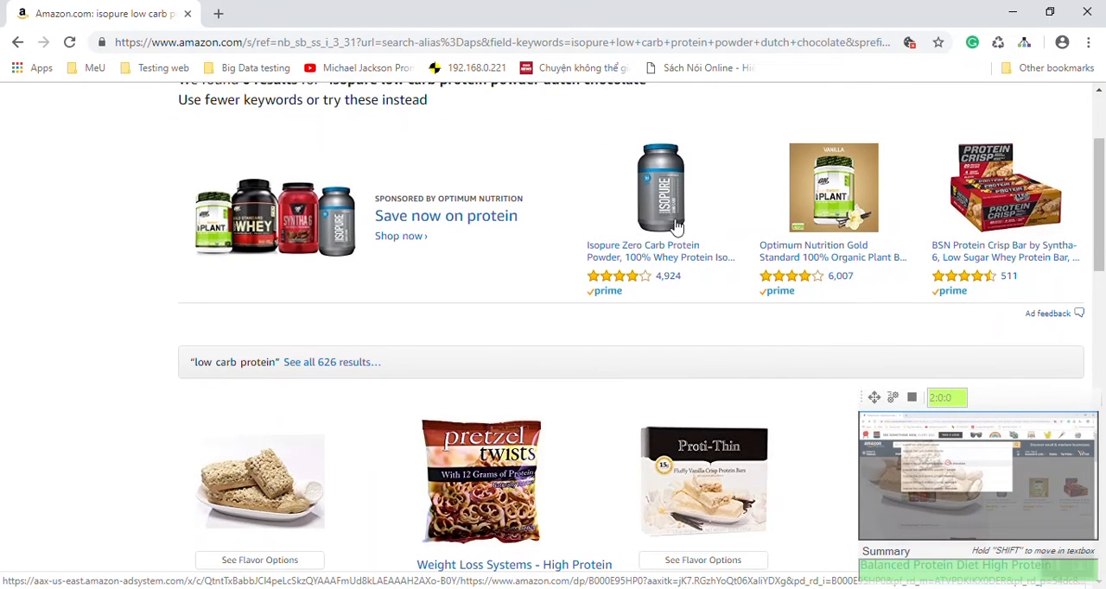
pyautogui.click(663, 194)
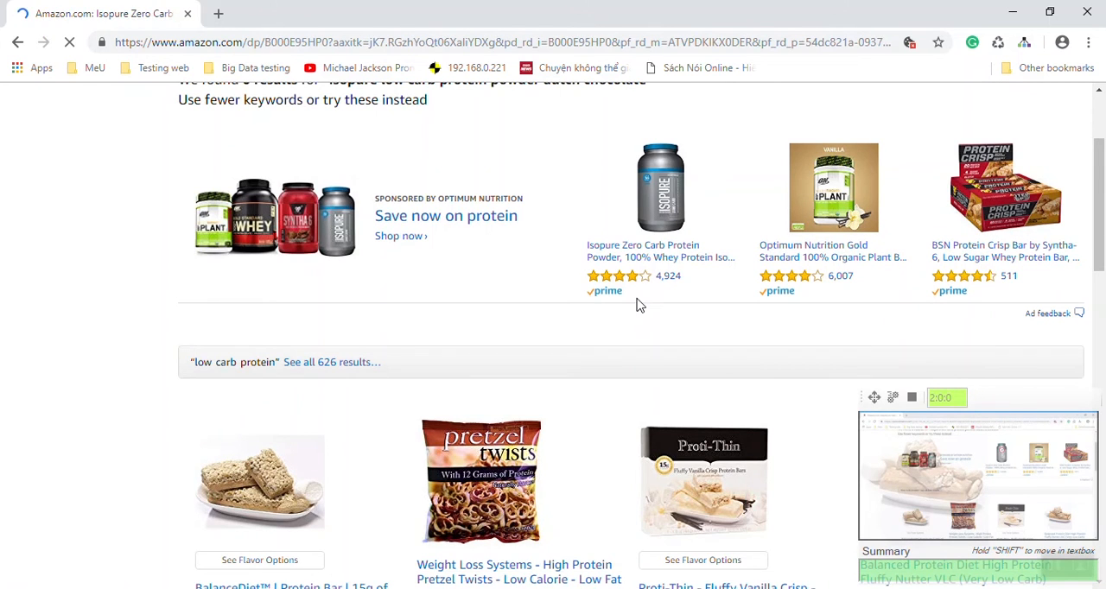
# Step: Add all three frequently bought together items on the Isopure Zero Carb product page to the cart
pyautogui.scroll(-3, 638, 298)
pyautogui.scroll(-7, 637, 298)
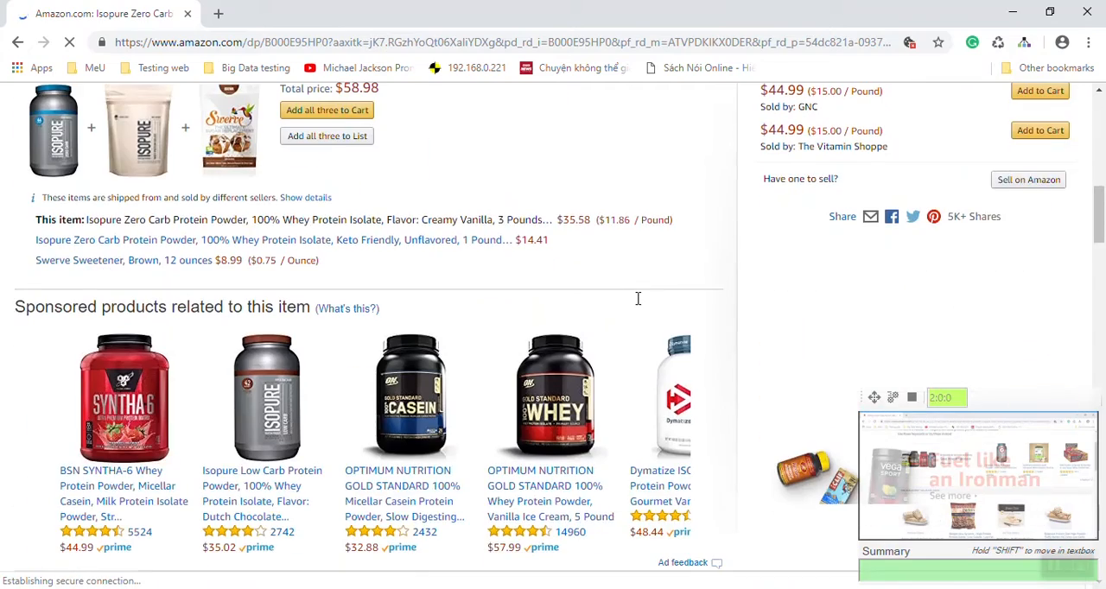
pyautogui.scroll(3, 400, 325)
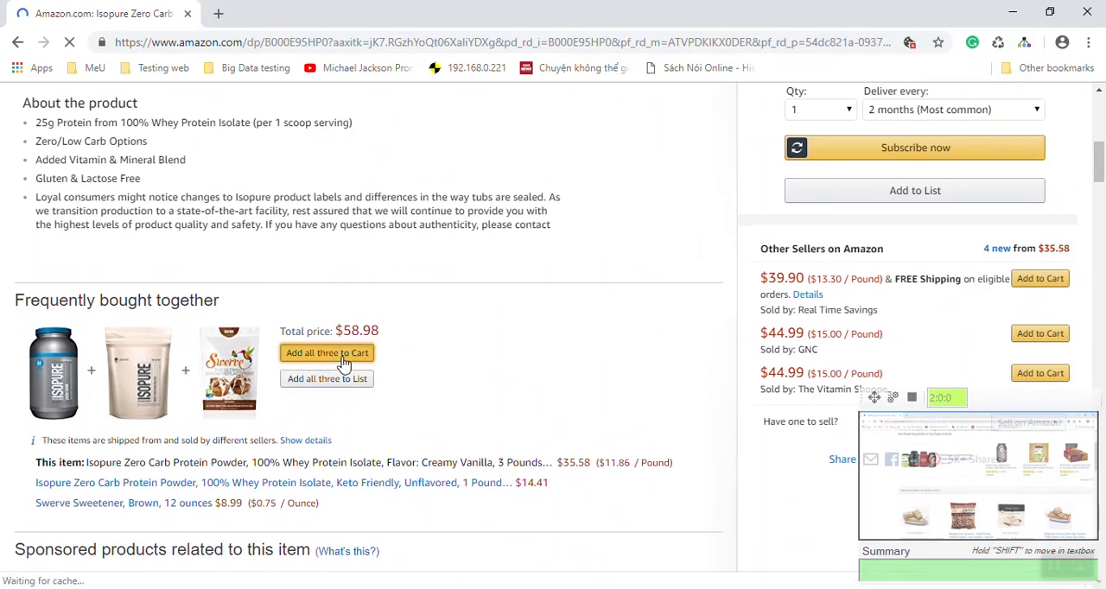
pyautogui.scroll(-5, 572, 365)
pyautogui.scroll(-5, 573, 366)
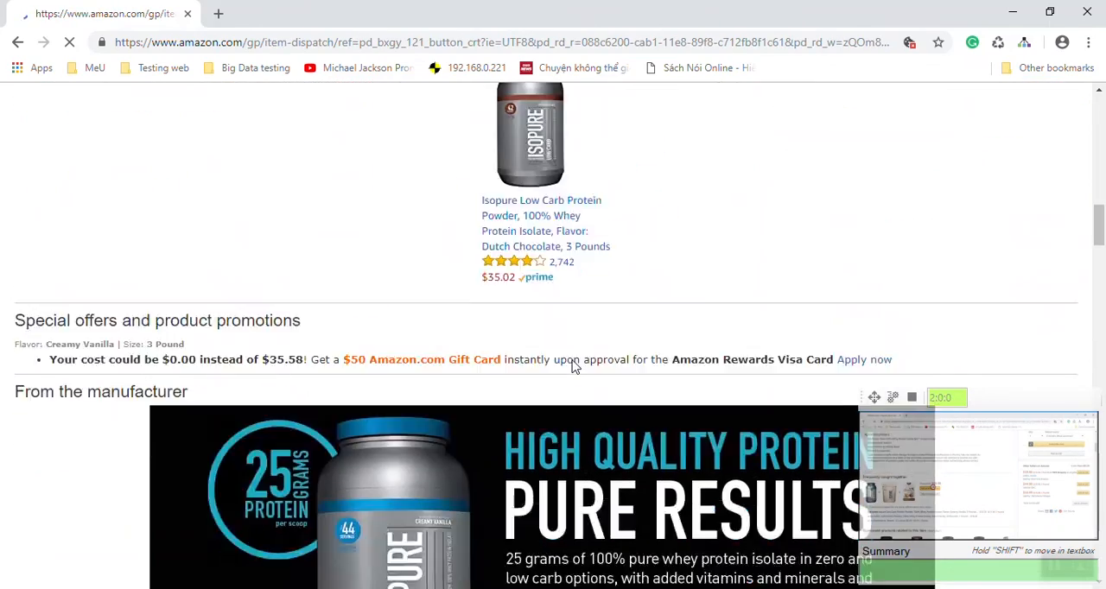
pyautogui.scroll(-5, 572, 366)
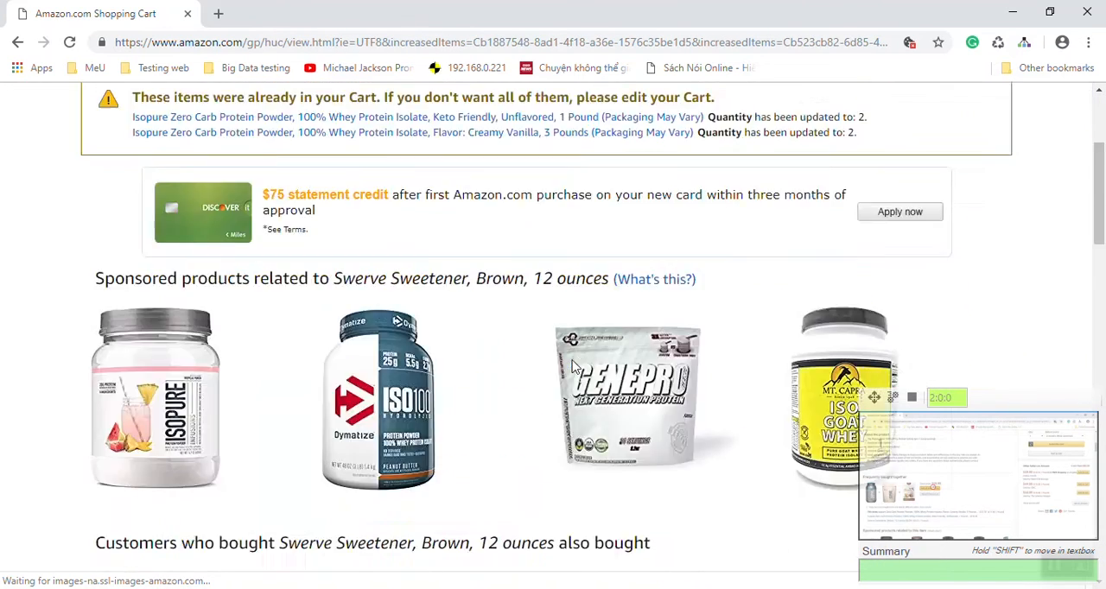
# Step: Add the sponsored Dymatize ISO 100 whey protein to the cart
pyautogui.scroll(2, 625, 321)
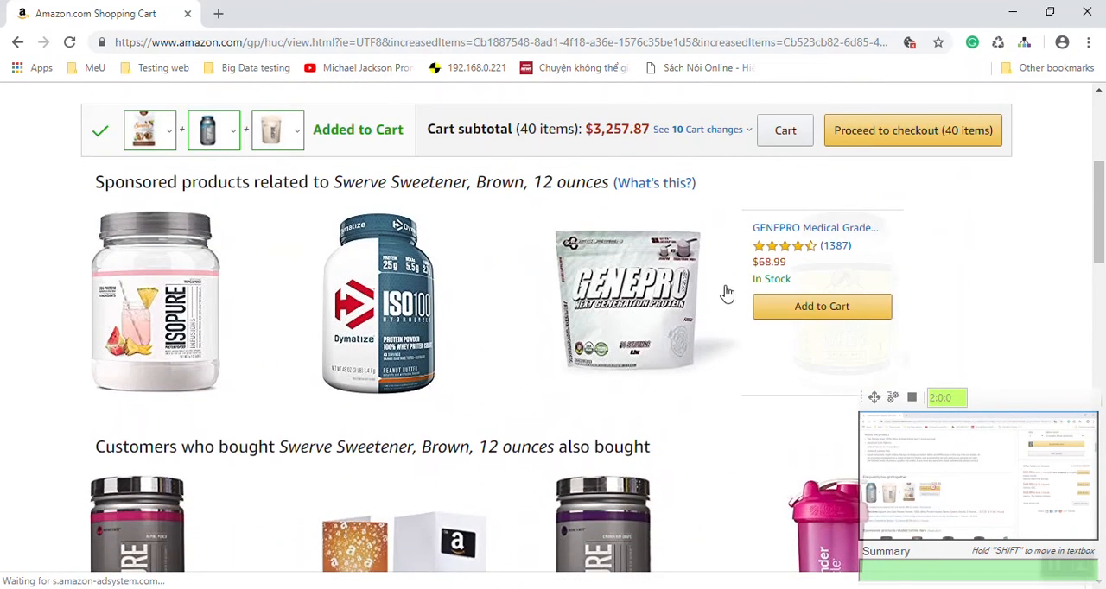
pyautogui.moveTo(455, 320)
pyautogui.click(494, 312)
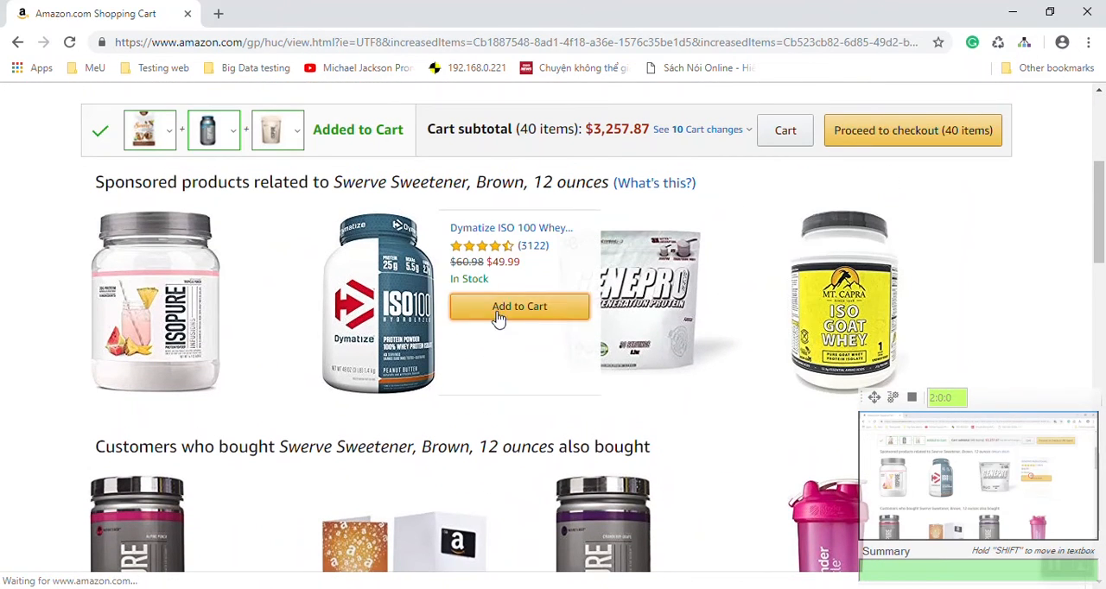
pyautogui.moveTo(518, 323)
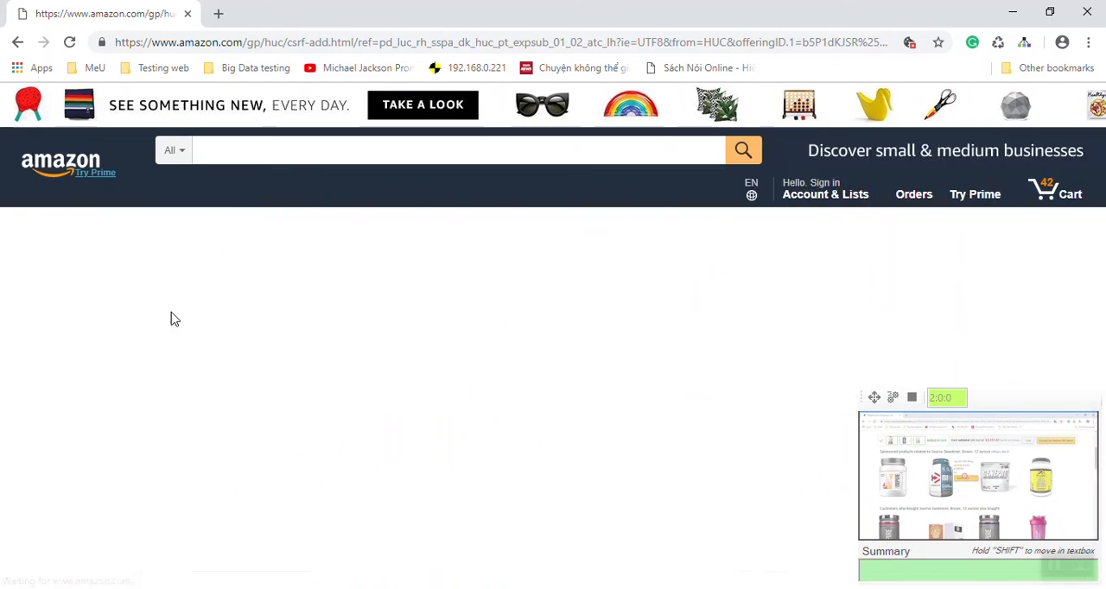
# Step: Proceed to checkout with the cart and stop recording the session at the sign-in page
pyautogui.scroll(-4, 543, 389)
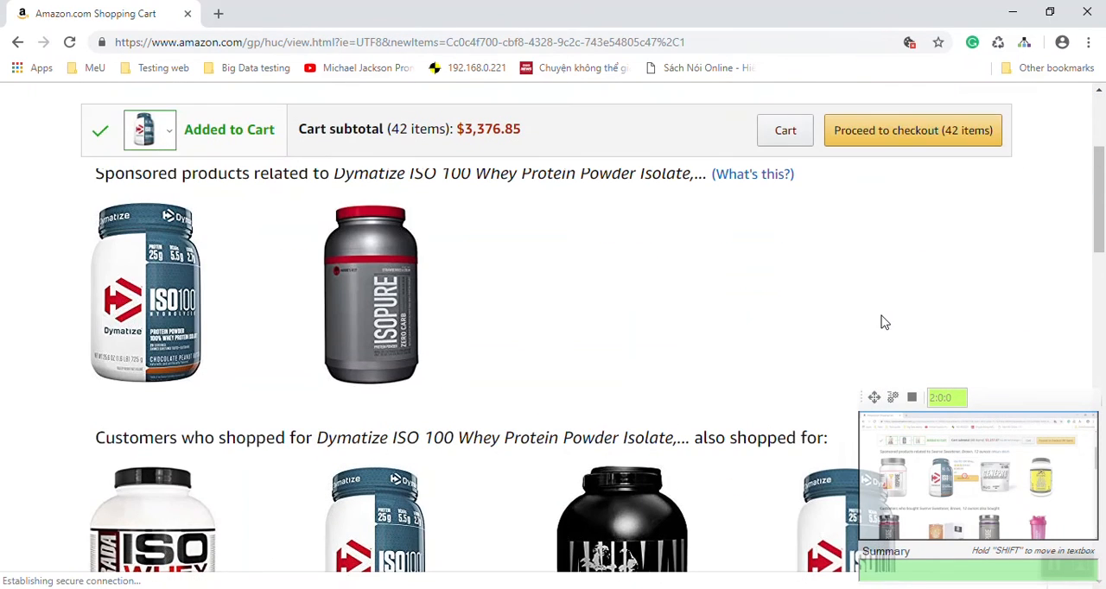
pyautogui.click(947, 136)
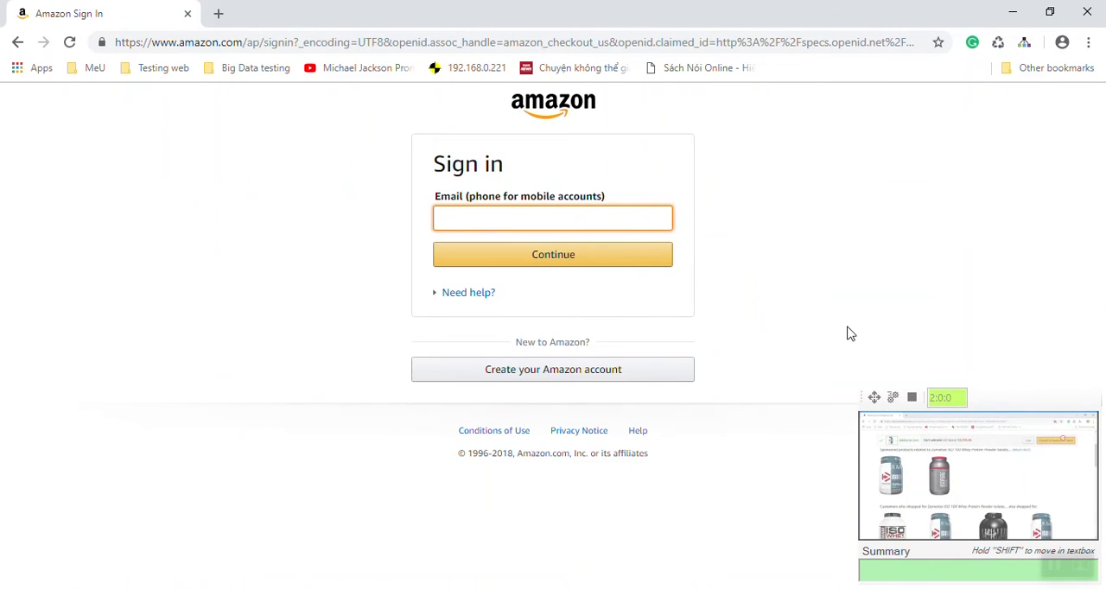
pyautogui.click(912, 398)
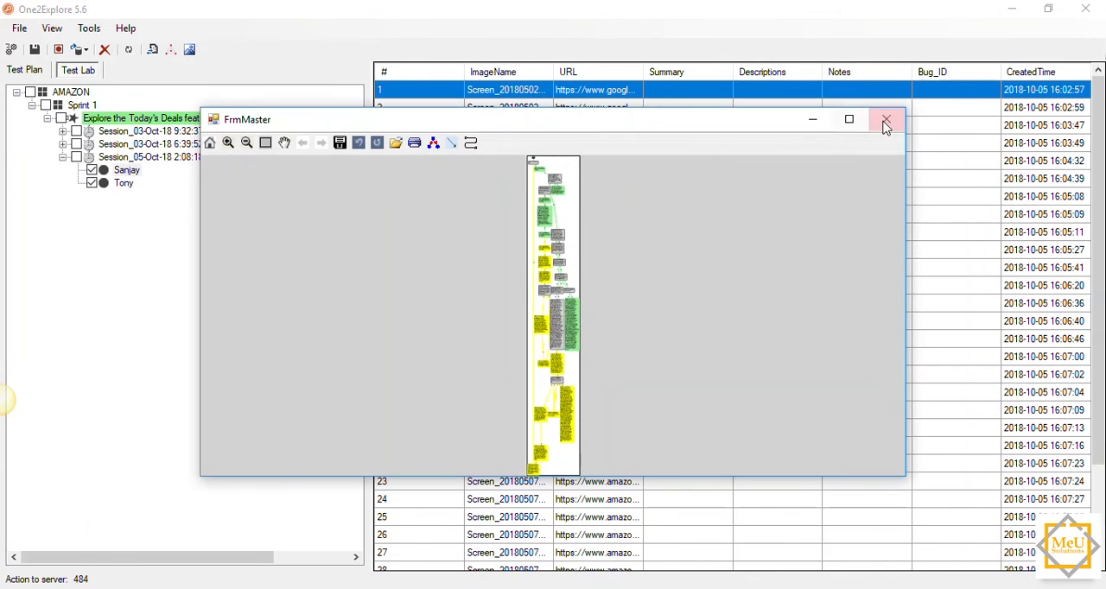
# Step: Maximize the session flow diagram and enlarge it around the root node and the first visited URLs
pyautogui.click(850, 121)
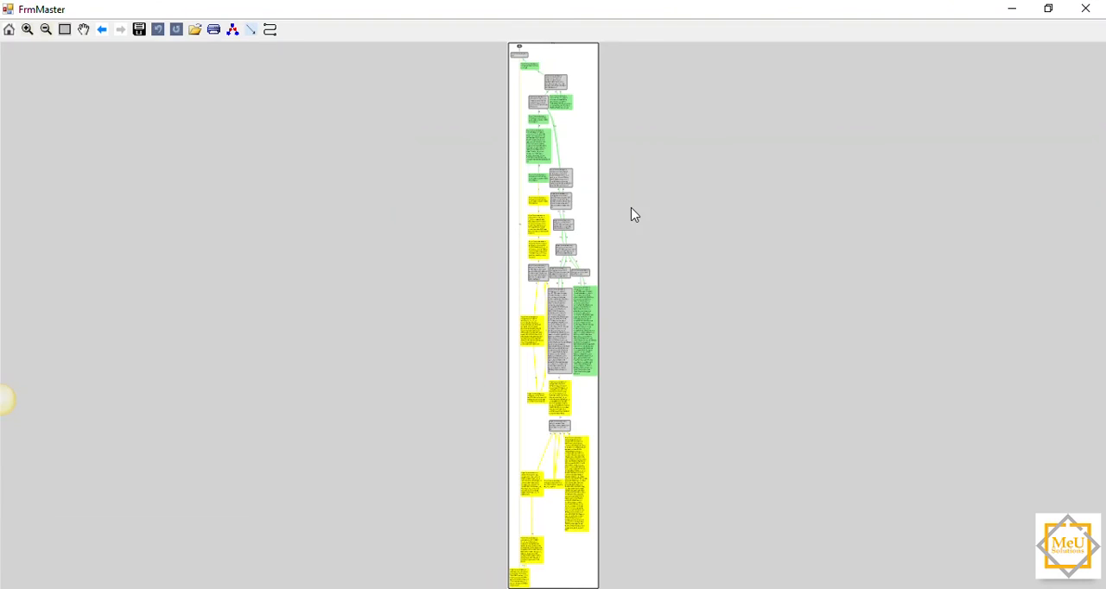
pyautogui.scroll(3, 603, 229)
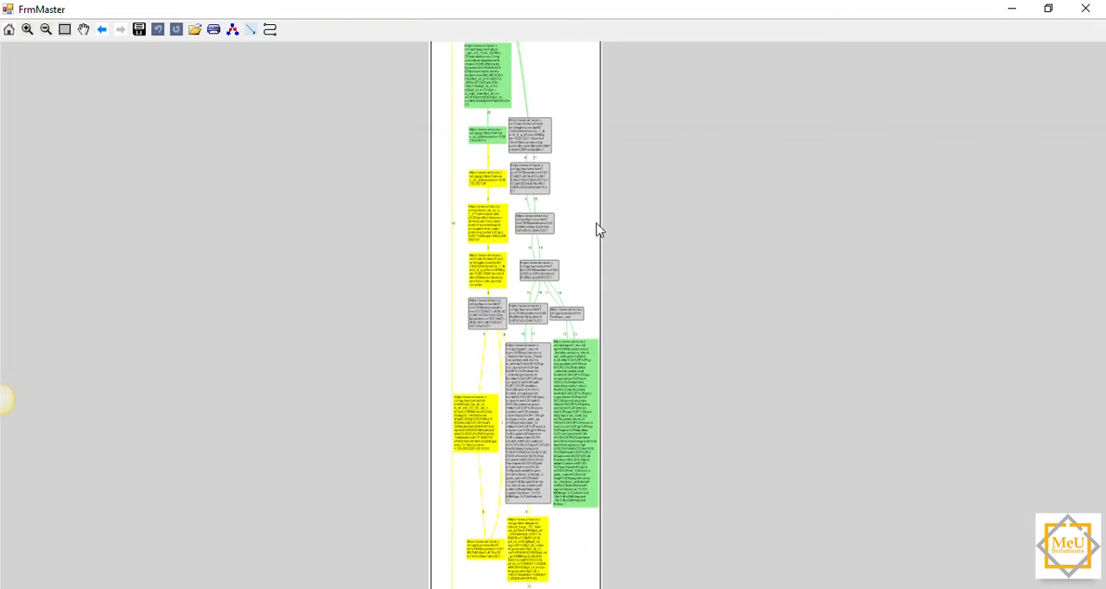
pyautogui.moveTo(587, 358); pyautogui.dragTo(812, 361)
pyautogui.scroll(1, 592, 231)
pyautogui.moveTo(592, 158); pyautogui.dragTo(638, 421)
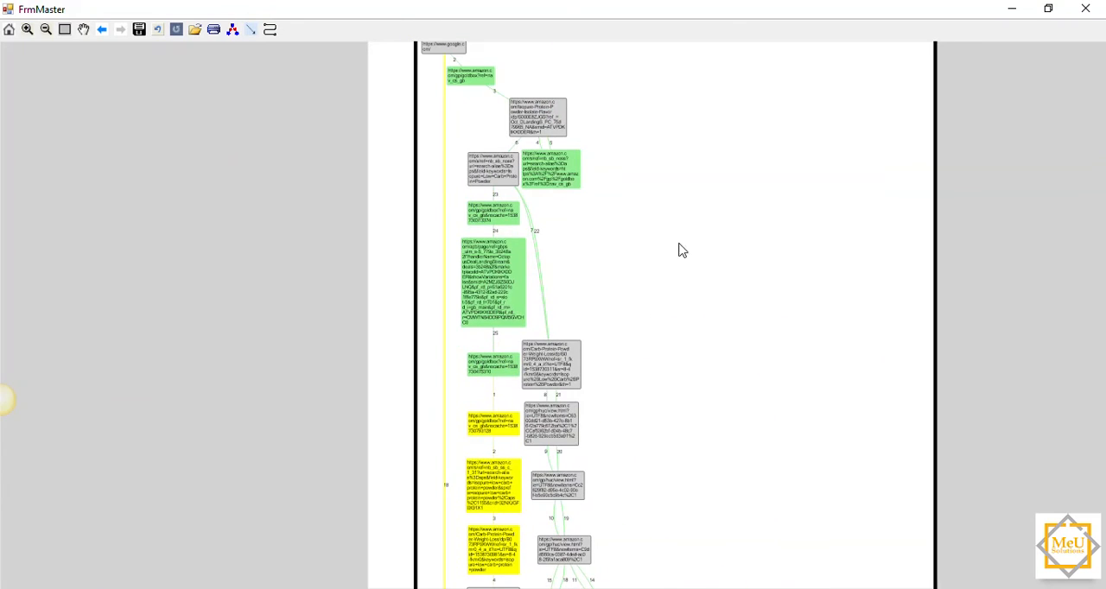
pyautogui.moveTo(696, 164); pyautogui.dragTo(679, 316)
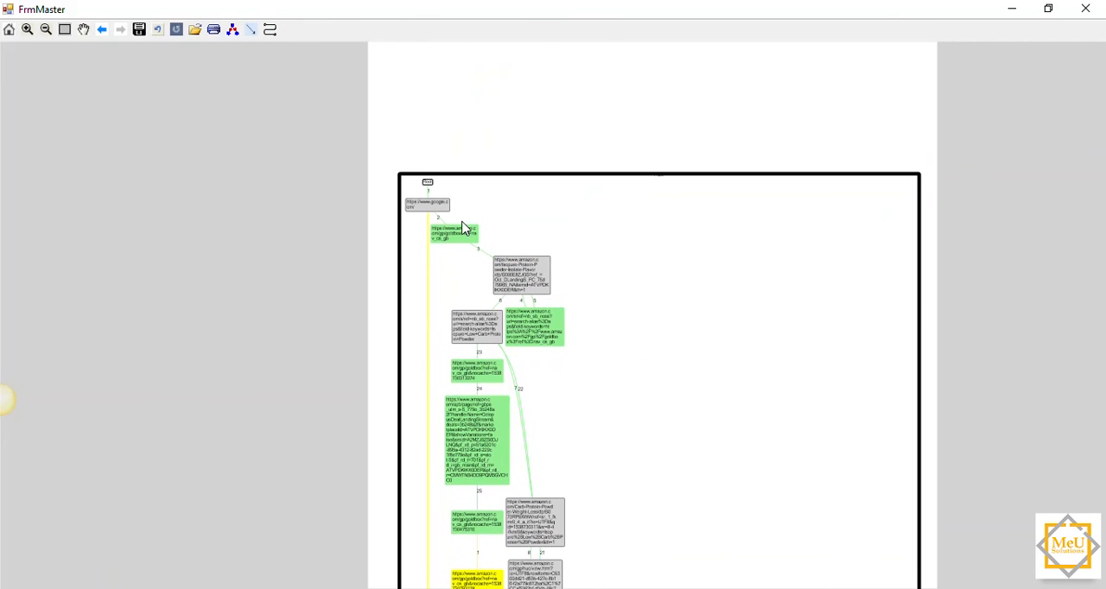
pyautogui.scroll(2, 461, 222)
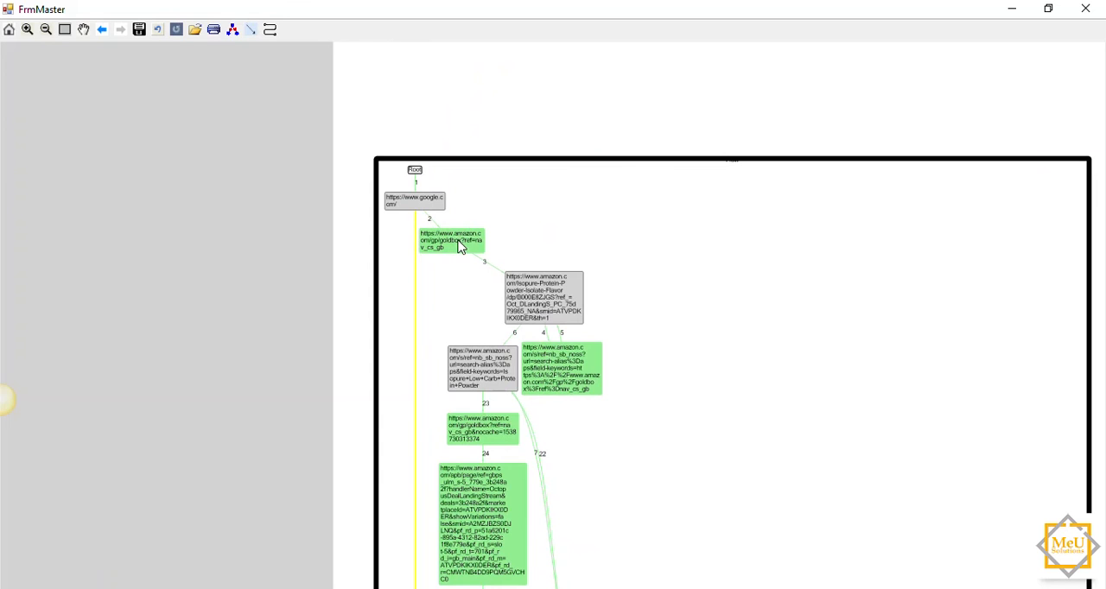
# Step: Follow the green and yellow paths through the flow diagram, examining the cart pages and the branch to the green sign-in node
pyautogui.moveTo(747, 418); pyautogui.dragTo(711, 244)
pyautogui.moveTo(654, 373); pyautogui.dragTo(660, 349)
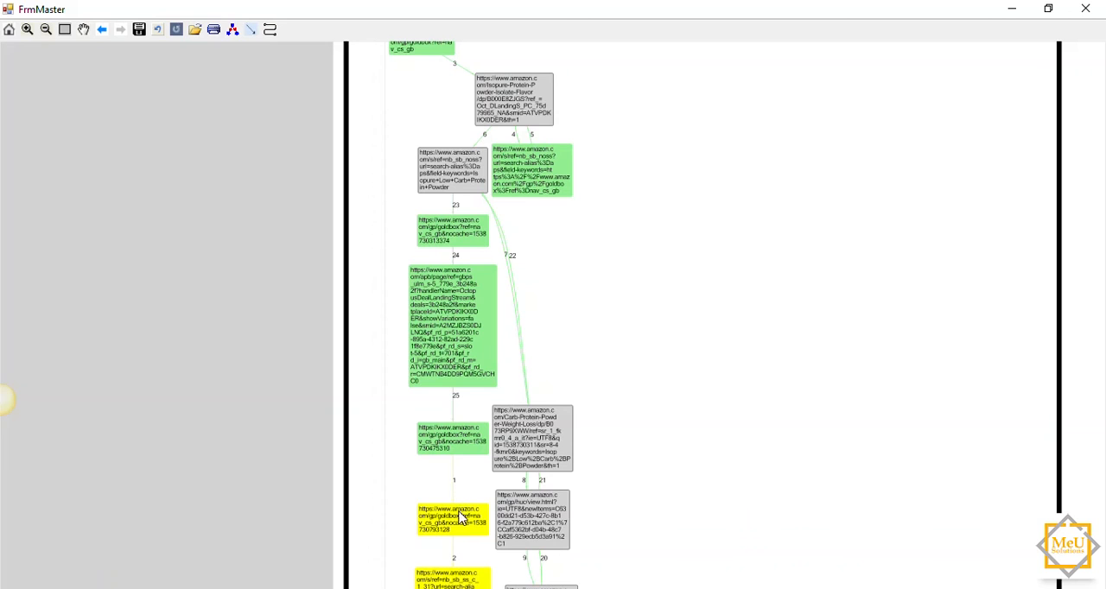
pyautogui.moveTo(649, 486); pyautogui.dragTo(603, 275)
pyautogui.moveTo(657, 418); pyautogui.dragTo(623, 390)
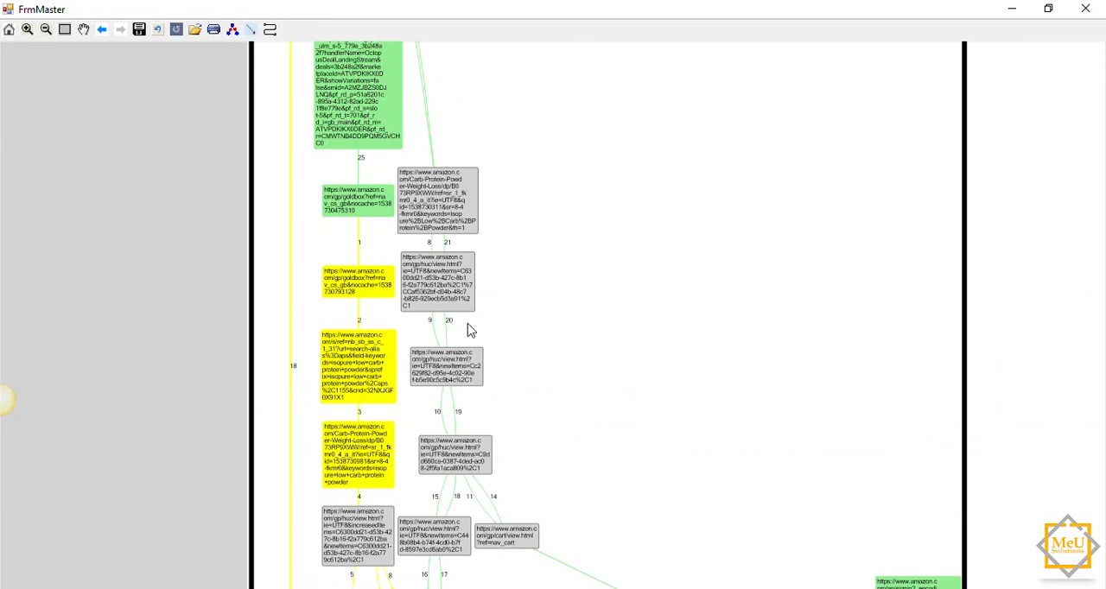
pyautogui.moveTo(528, 375); pyautogui.dragTo(449, 251)
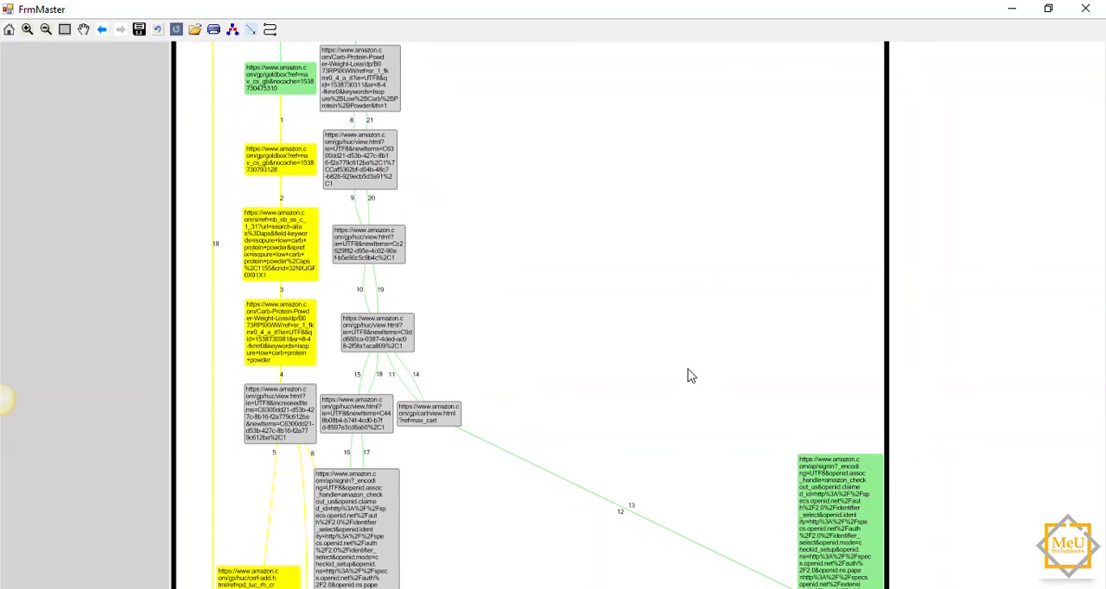
pyautogui.moveTo(704, 432); pyautogui.dragTo(651, 305)
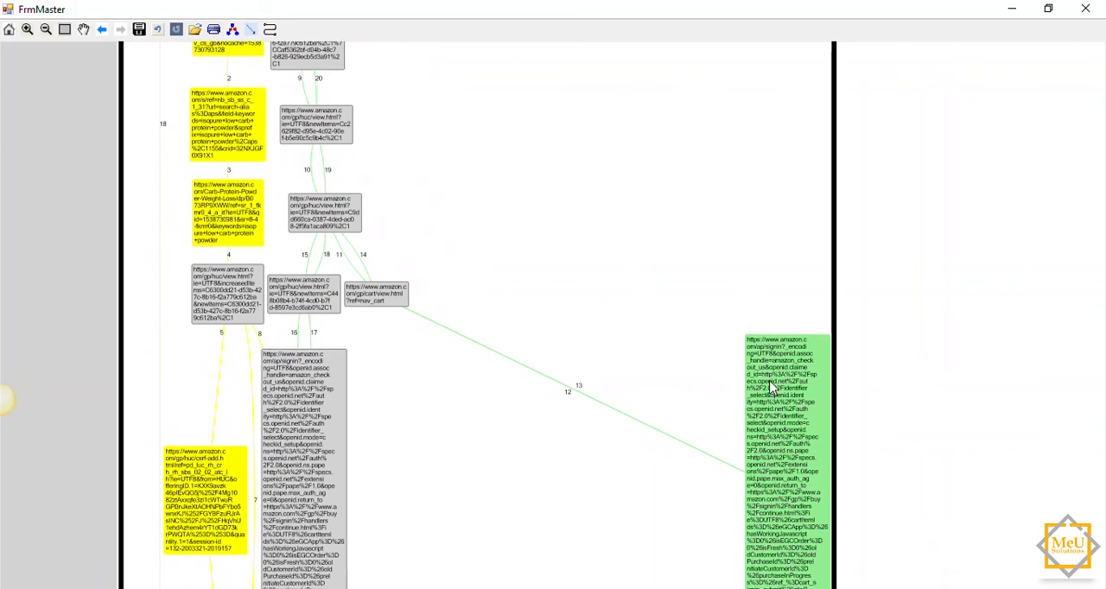
pyautogui.moveTo(637, 322); pyautogui.dragTo(630, 236)
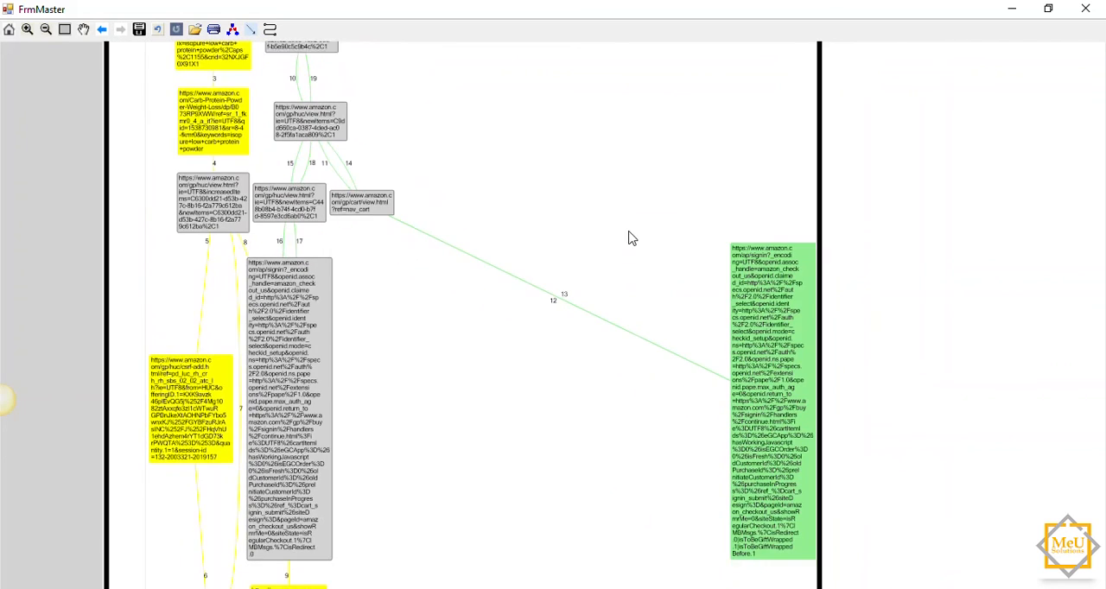
pyautogui.moveTo(582, 446); pyautogui.dragTo(635, 411)
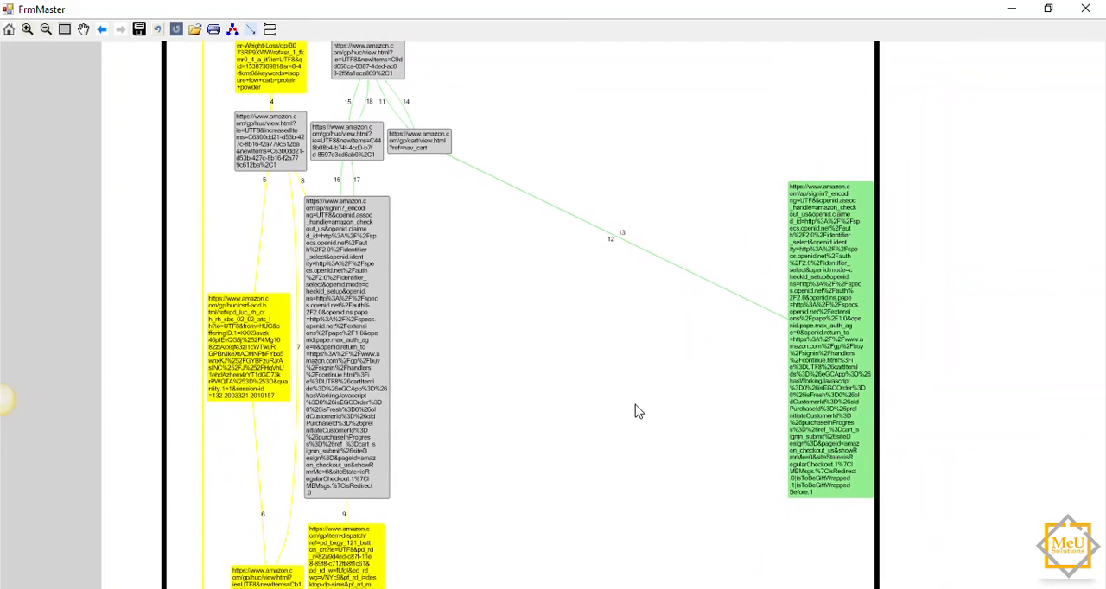
pyautogui.moveTo(567, 442); pyautogui.dragTo(585, 469)
pyautogui.moveTo(627, 394); pyautogui.dragTo(629, 416)
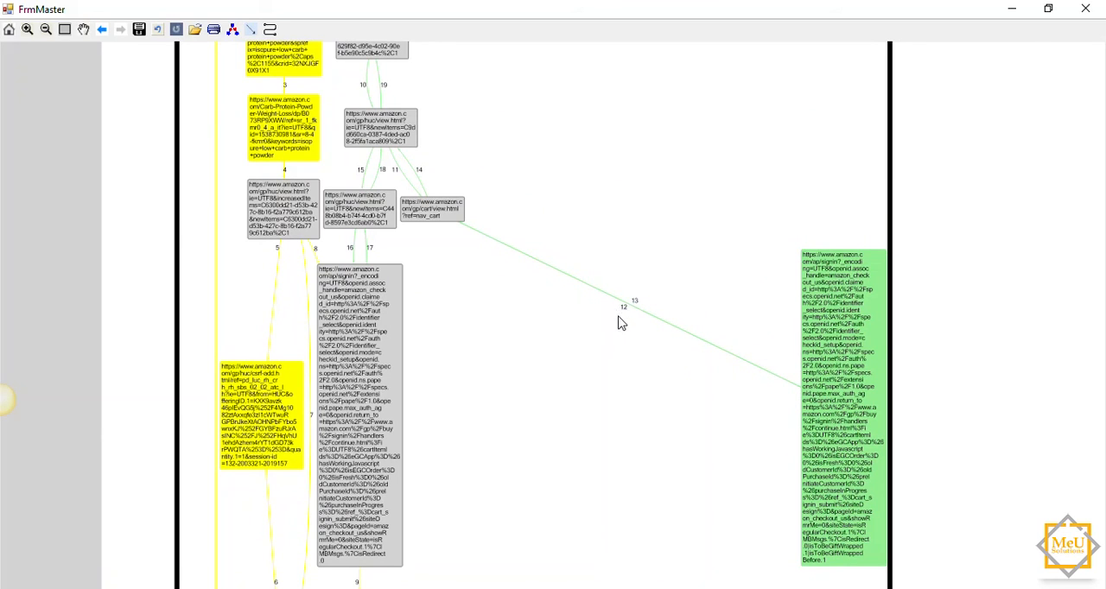
# Step: Trace the yellow path down to the final gift card node at the end of the flow diagram
pyautogui.moveTo(607, 476); pyautogui.dragTo(585, 314)
pyautogui.moveTo(585, 495); pyautogui.dragTo(583, 181)
pyautogui.moveTo(591, 467); pyautogui.dragTo(593, 141)
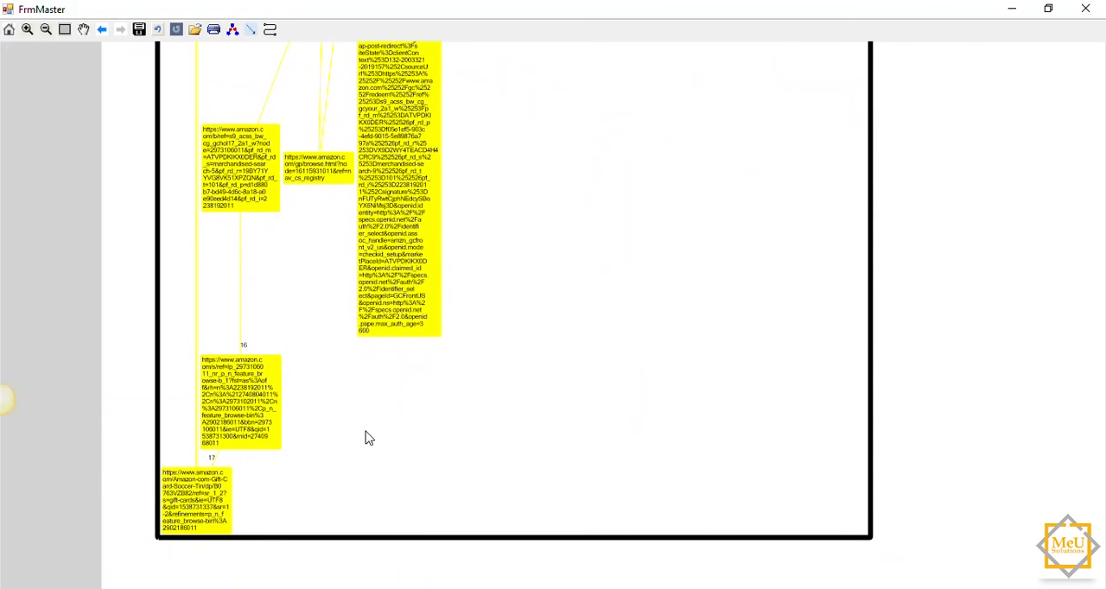
pyautogui.moveTo(567, 339); pyautogui.dragTo(570, 371)
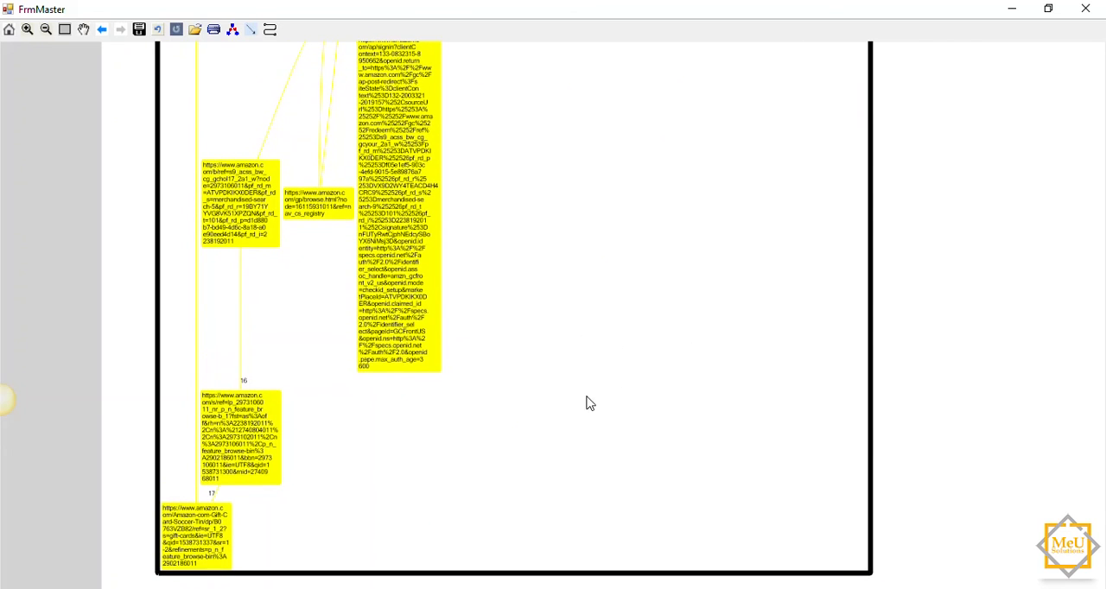
# Step: Reduce the flow diagram's magnification and look back over both paths from the last node up to the start
pyautogui.scroll(-1, 586, 403)
pyautogui.scroll(-2, 648, 376)
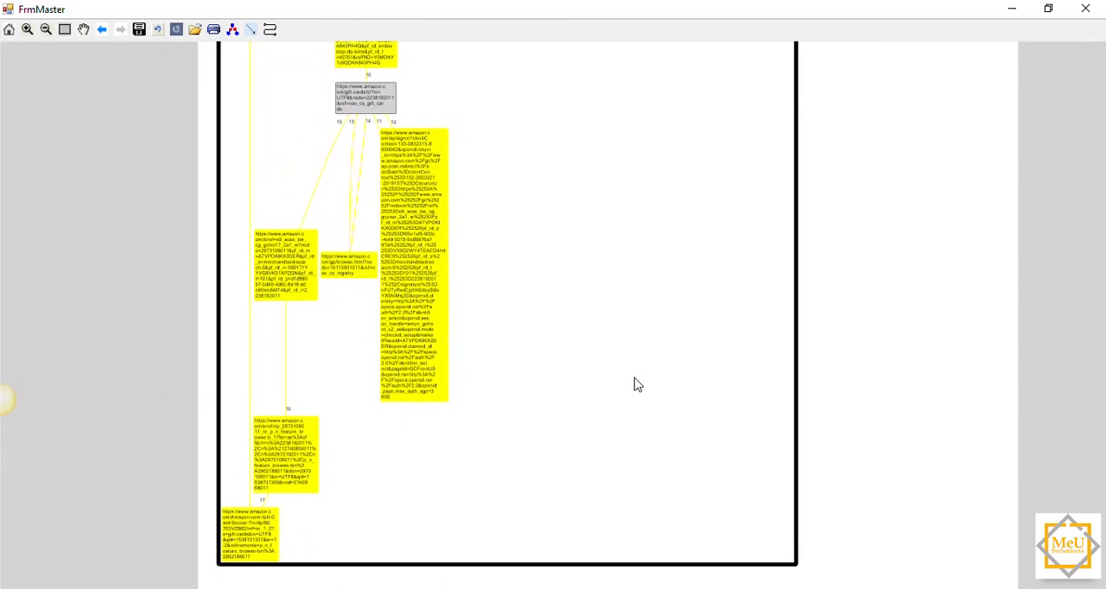
pyautogui.scroll(-1, 635, 380)
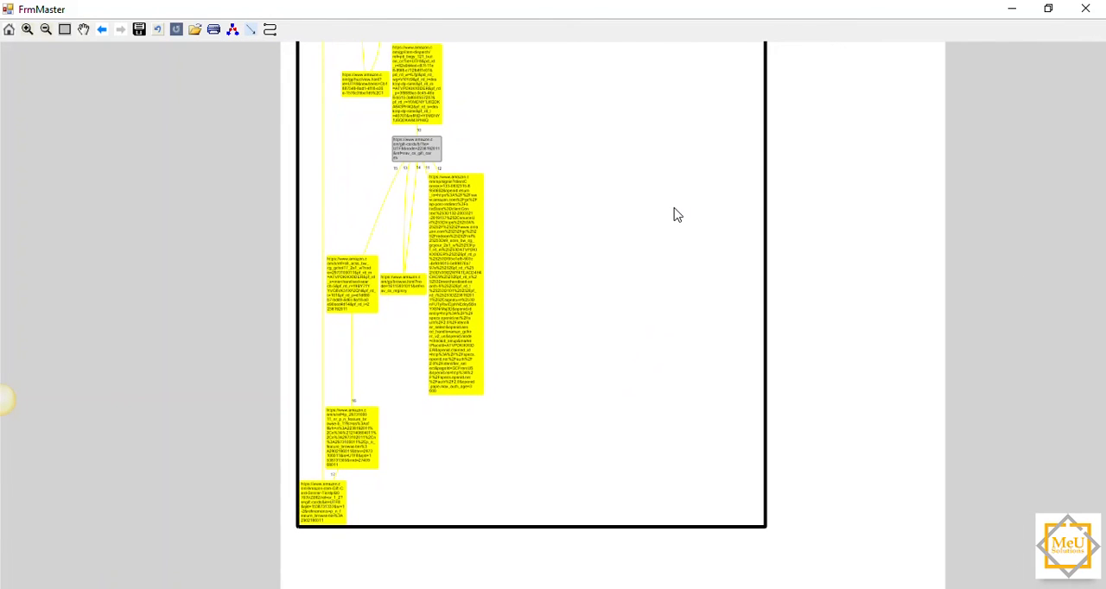
pyautogui.moveTo(671, 216); pyautogui.dragTo(671, 286)
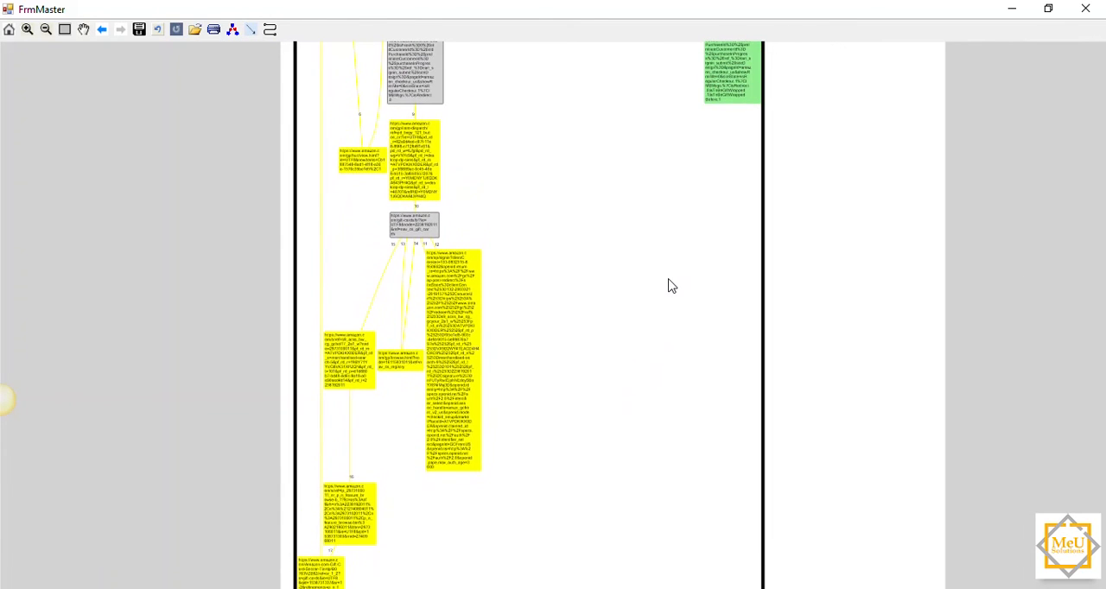
pyautogui.moveTo(620, 144); pyautogui.dragTo(620, 339)
pyautogui.moveTo(596, 105); pyautogui.dragTo(579, 383)
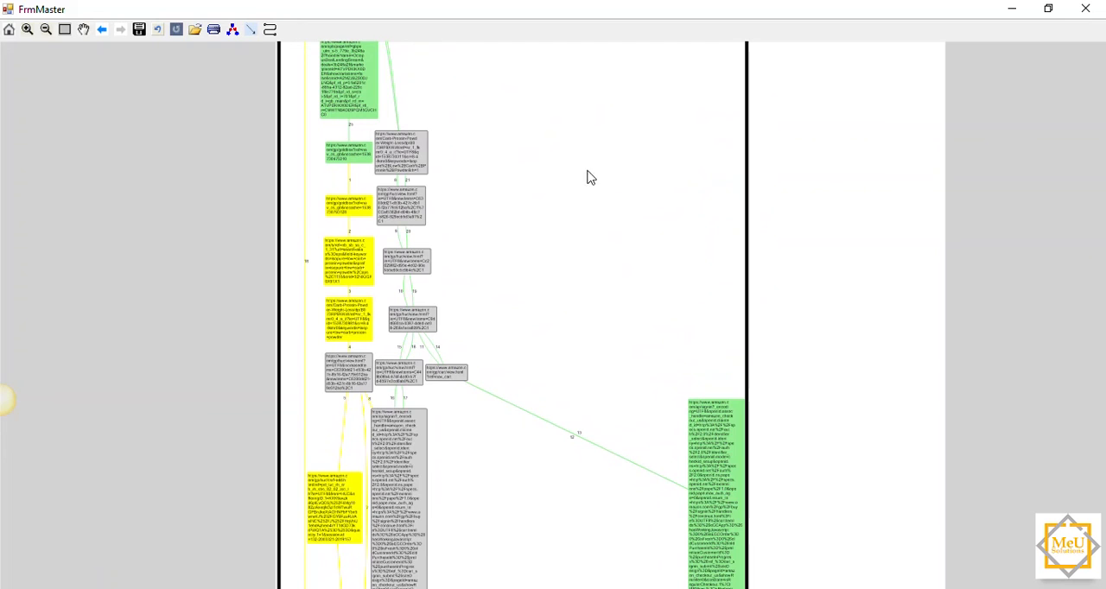
pyautogui.moveTo(580, 145); pyautogui.dragTo(587, 333)
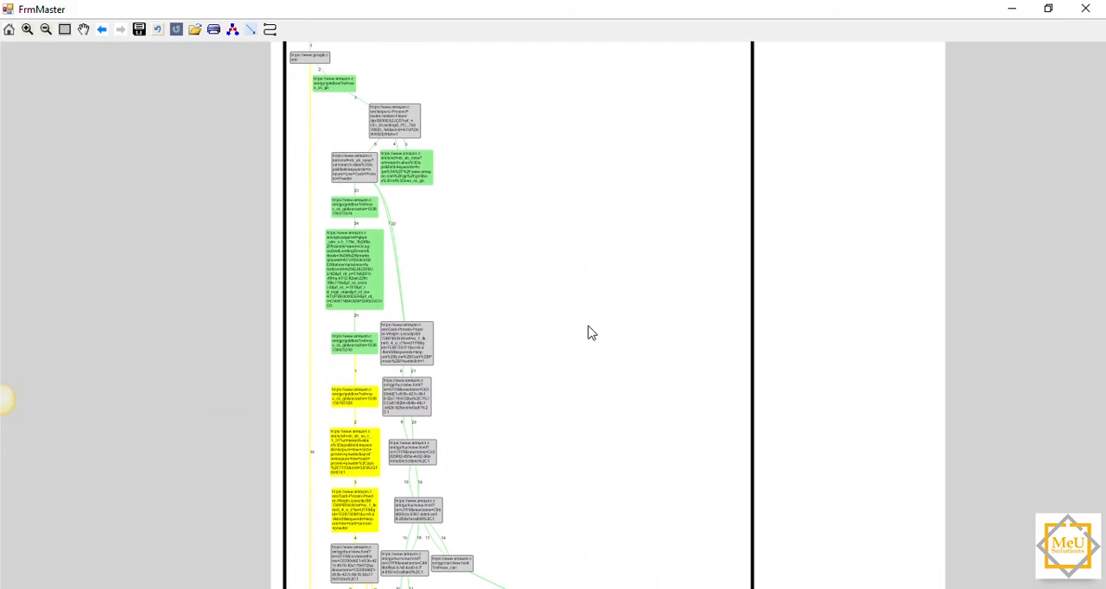
pyautogui.moveTo(605, 182); pyautogui.dragTo(604, 233)
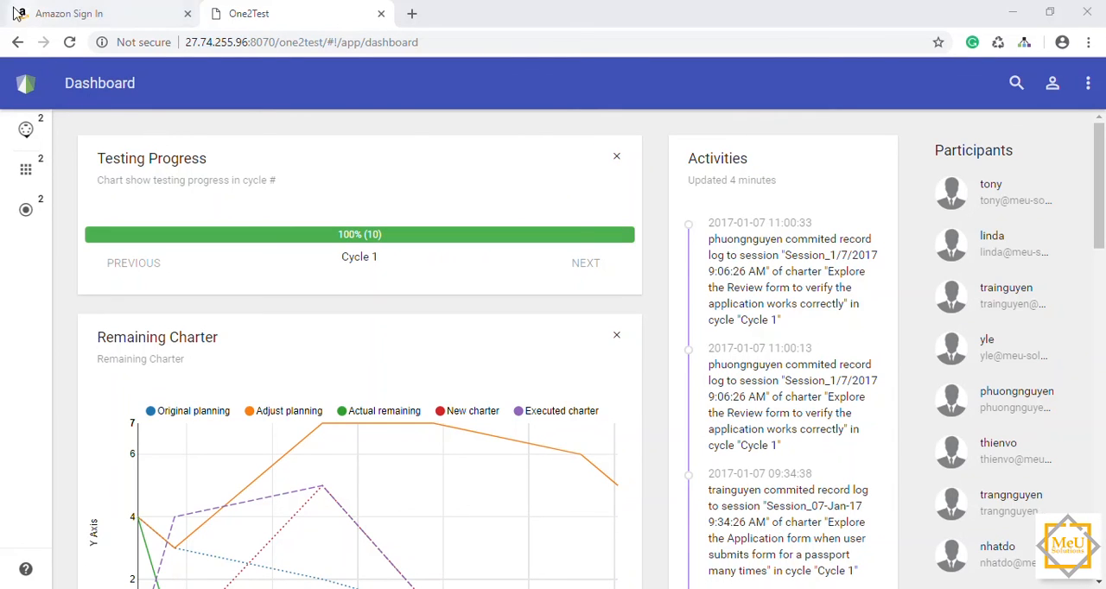
# Step: Look through the dashboard from Testing Progress down to the defect charts by severity, priority, status, component and reporter
pyautogui.scroll(-5, 408, 246)
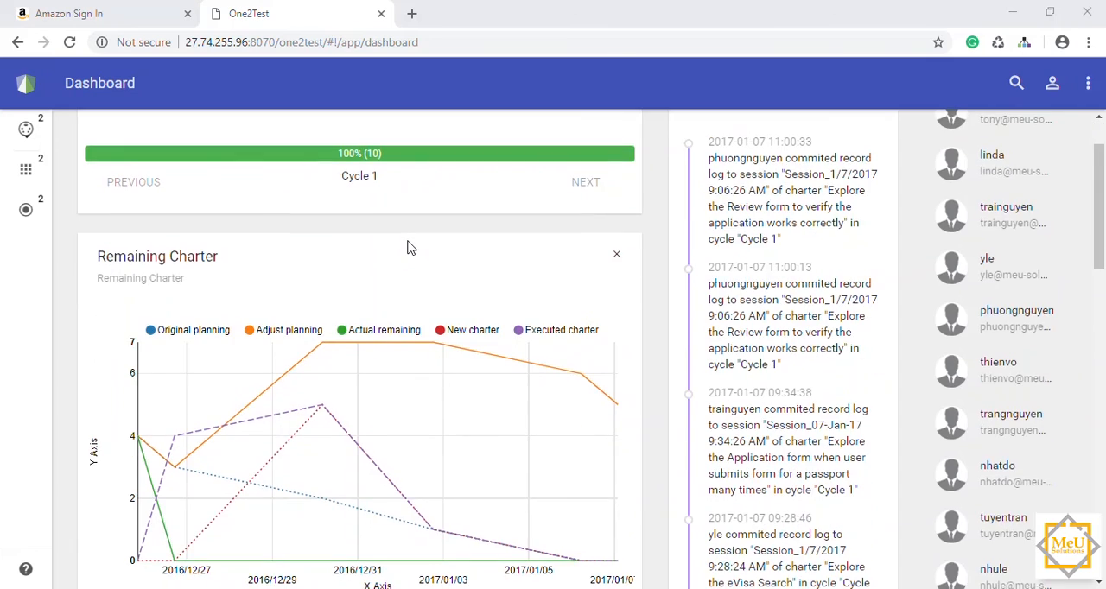
pyautogui.scroll(-3, 373, 303)
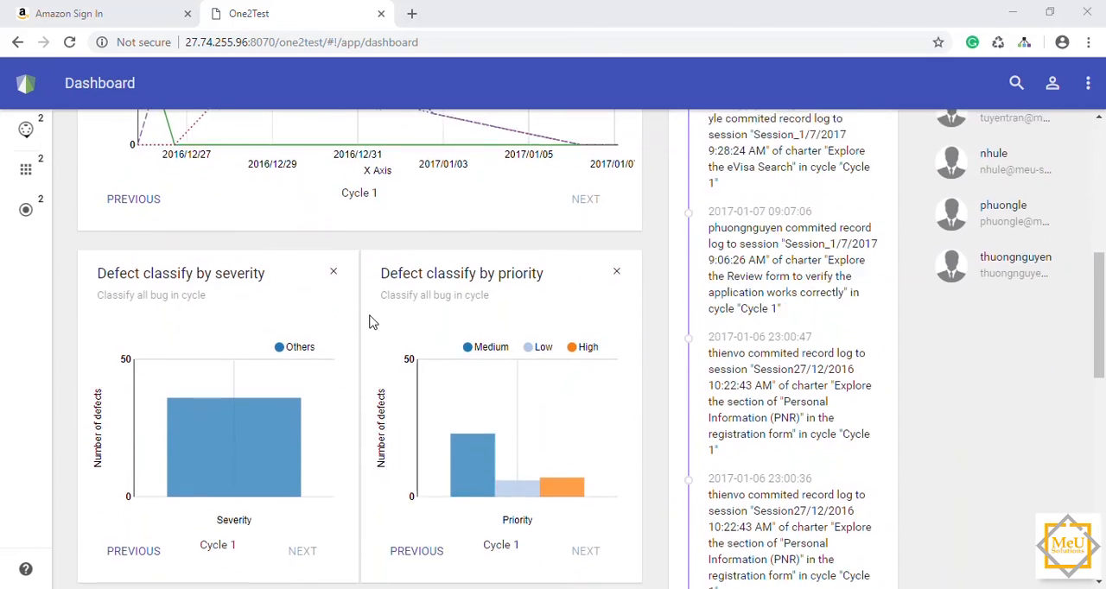
pyautogui.moveTo(239, 236)
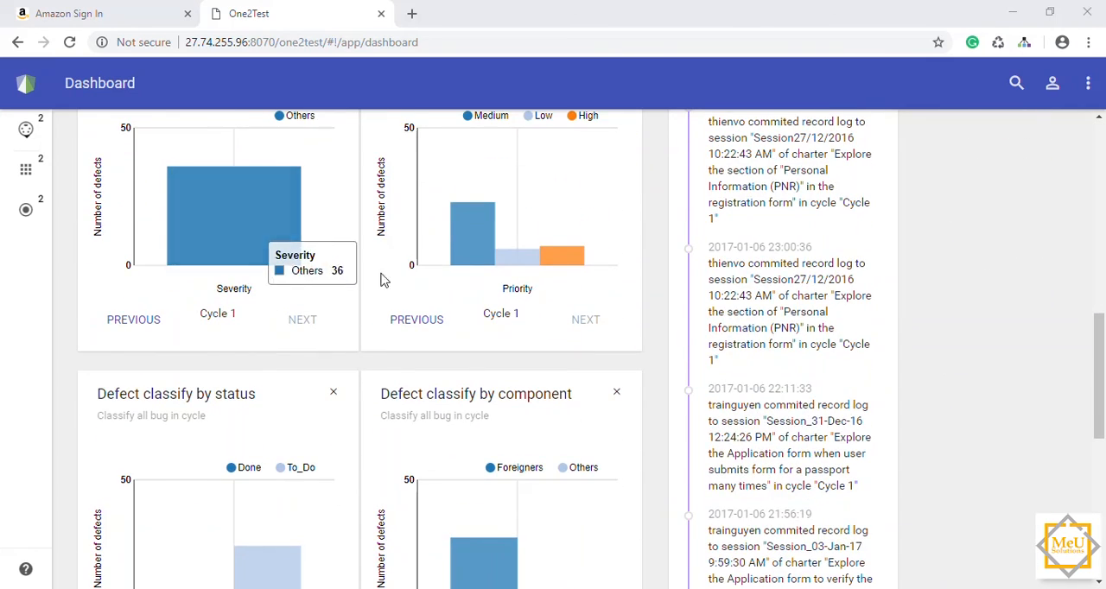
pyautogui.scroll(-2, 488, 290)
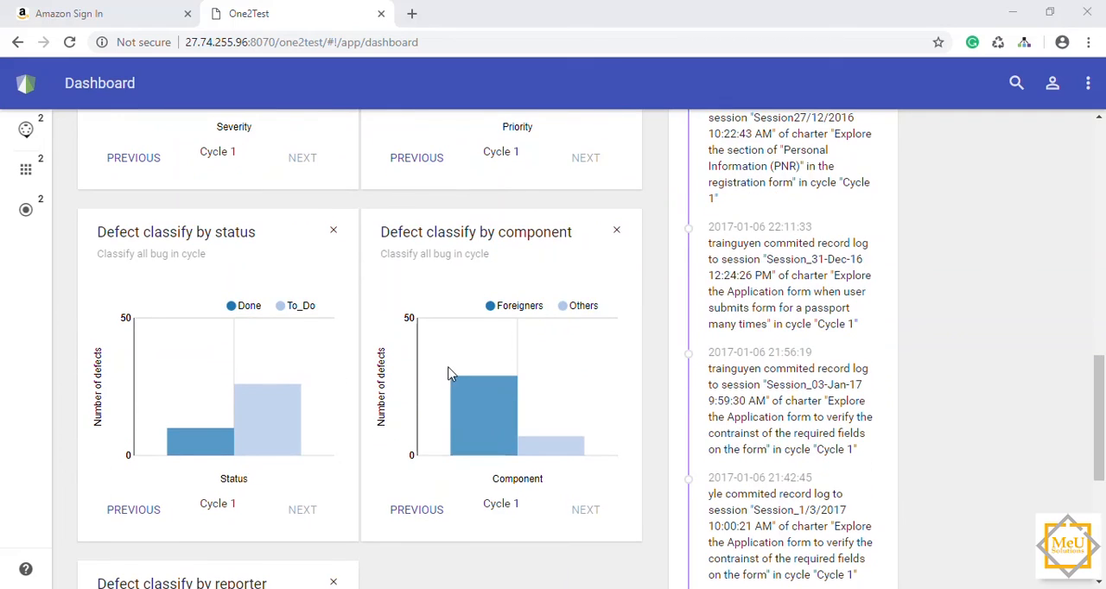
pyautogui.scroll(-4, 449, 375)
pyautogui.moveTo(285, 443)
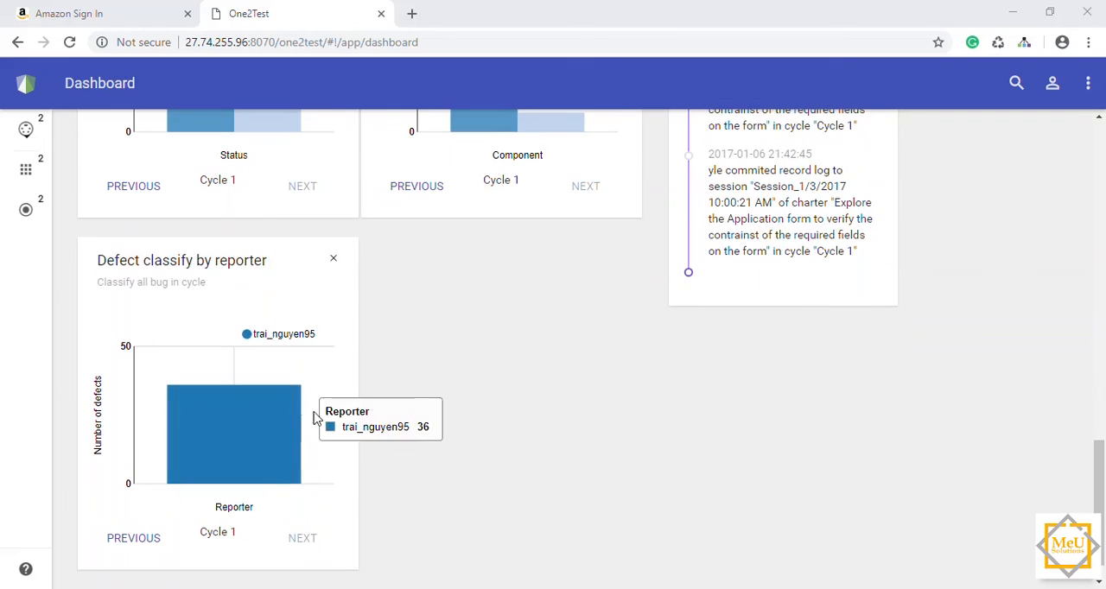
pyautogui.scroll(8, 544, 331)
pyautogui.scroll(6, 543, 330)
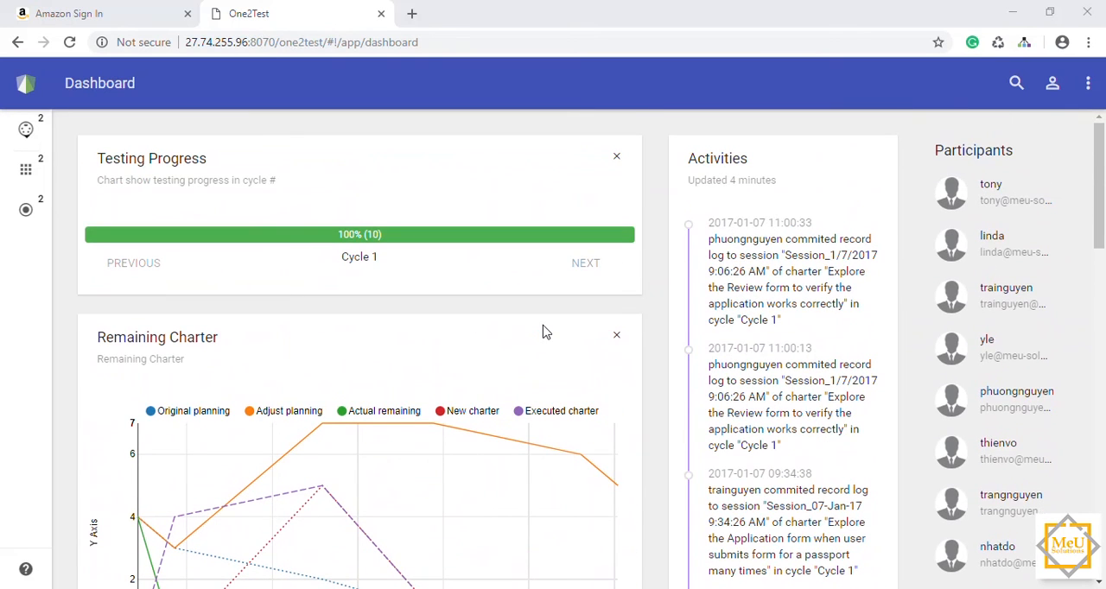
# Step: Examine the Remaining Charter graph's planning and charter values at several dates, along with the severity and priority charts below it
pyautogui.scroll(-1, 543, 331)
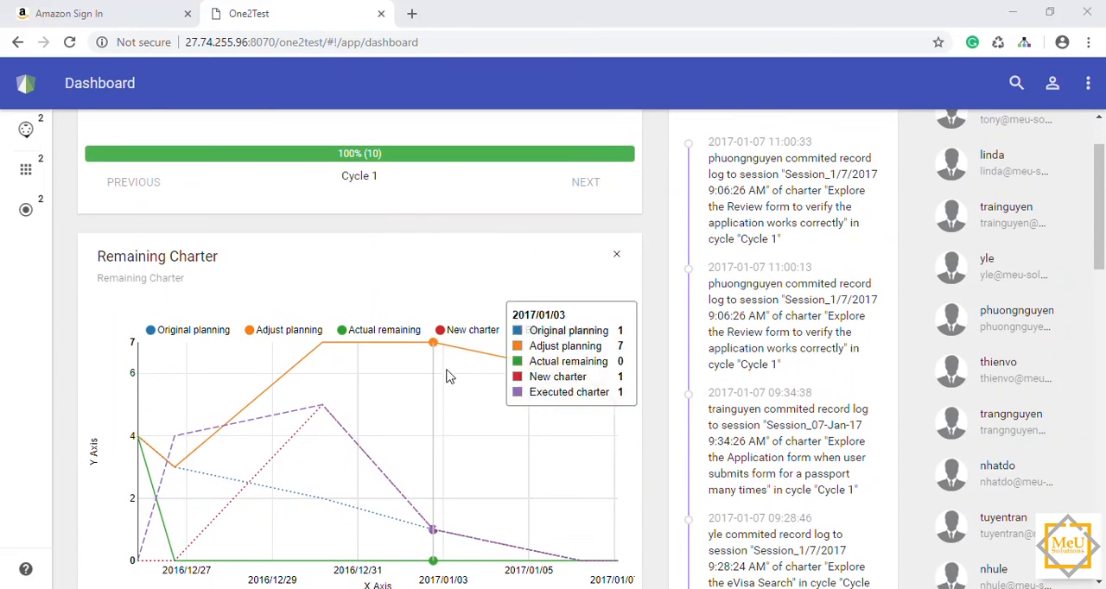
pyautogui.moveTo(344, 400)
pyautogui.moveTo(174, 383)
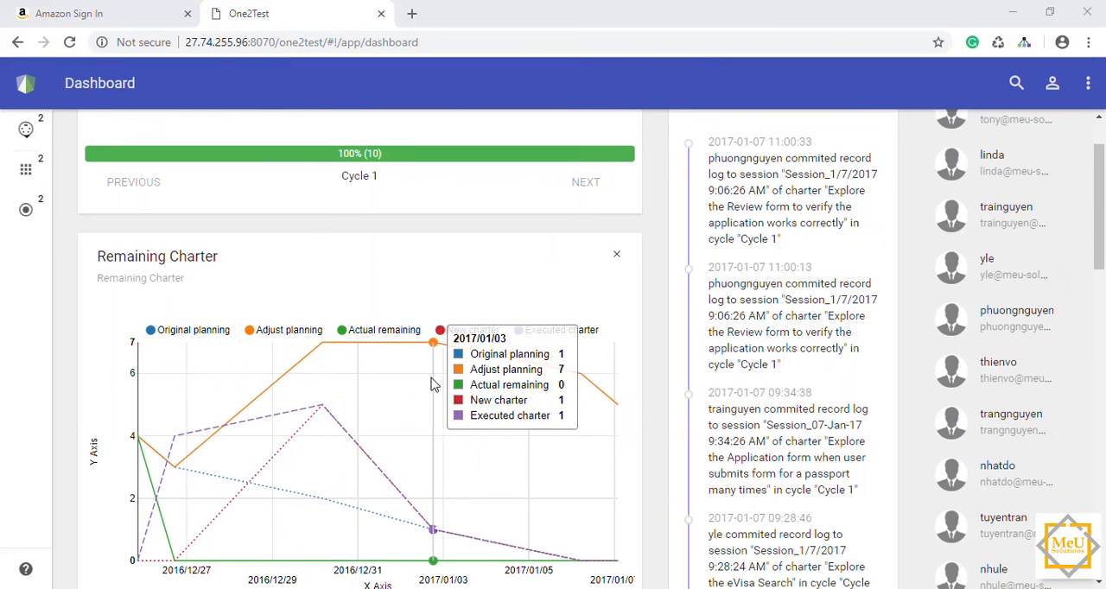
pyautogui.scroll(-1, 533, 393)
pyautogui.scroll(-3, 533, 393)
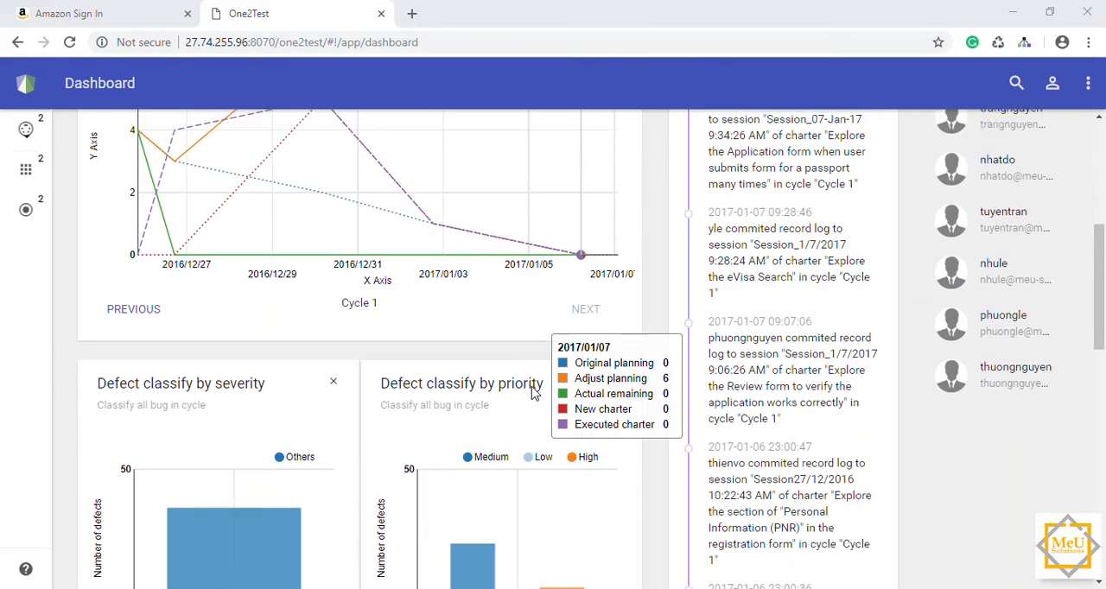
pyautogui.scroll(-1, 533, 393)
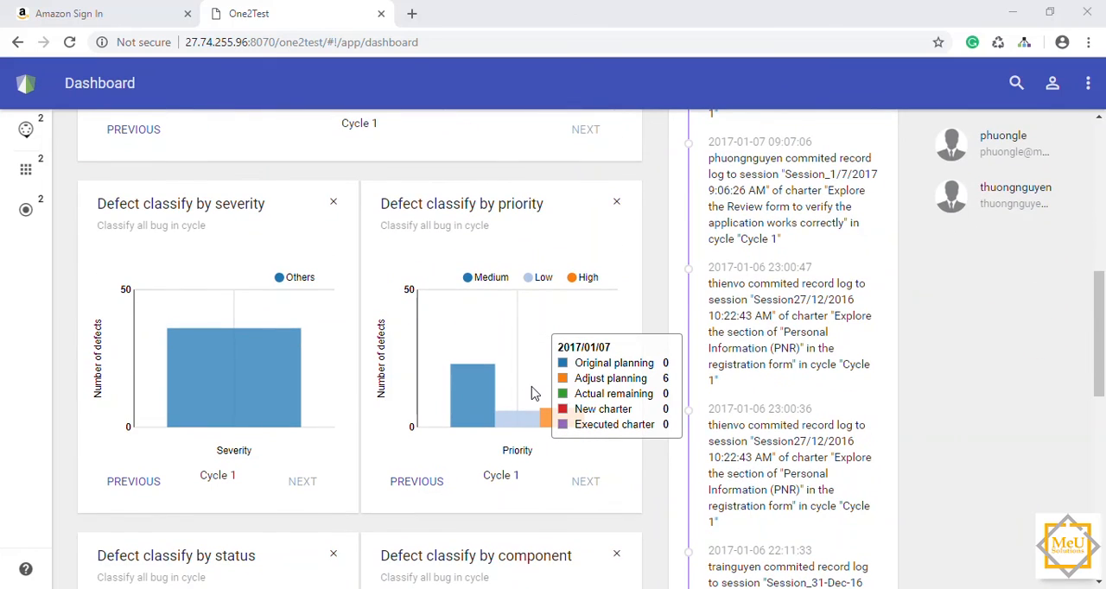
pyautogui.scroll(4, 532, 393)
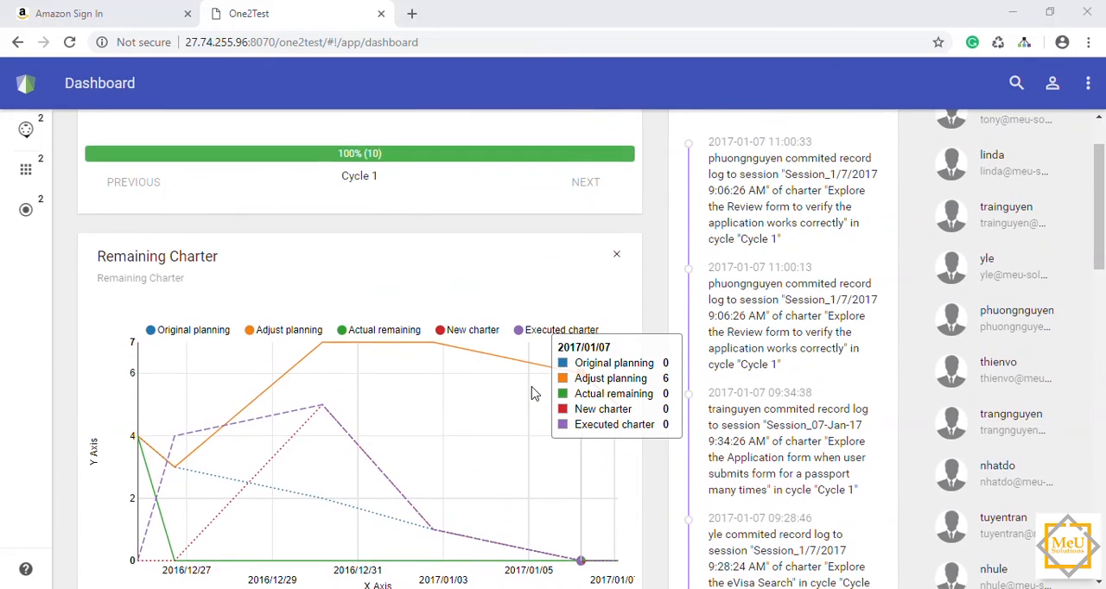
pyautogui.scroll(1, 533, 393)
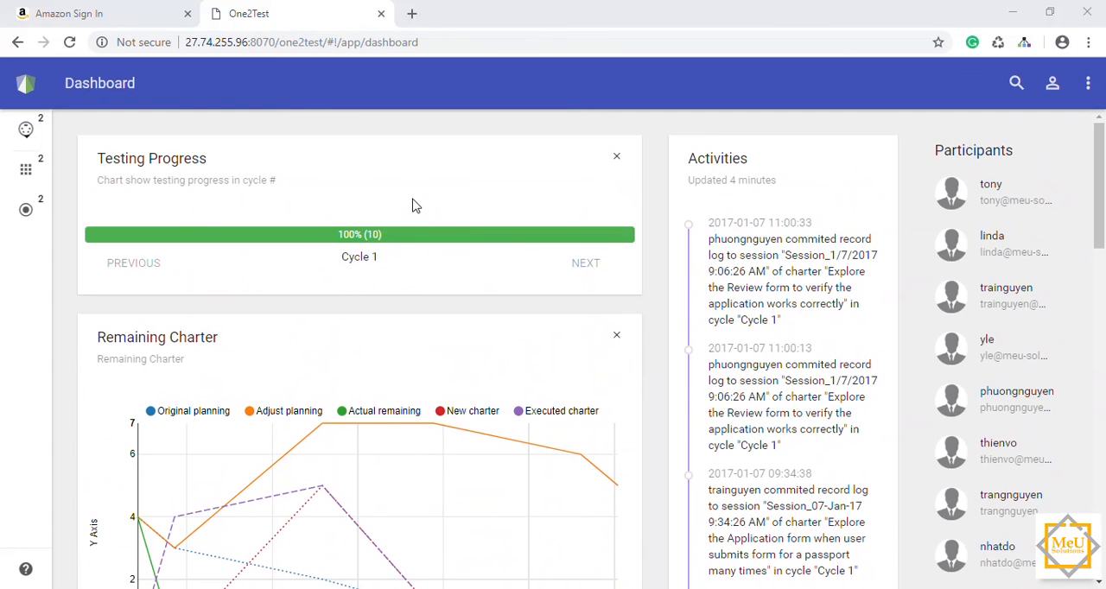
# Step: Review the Activities timeline down to its oldest entry and back up alongside the Cycle 1 charts
pyautogui.scroll(-2, 689, 385)
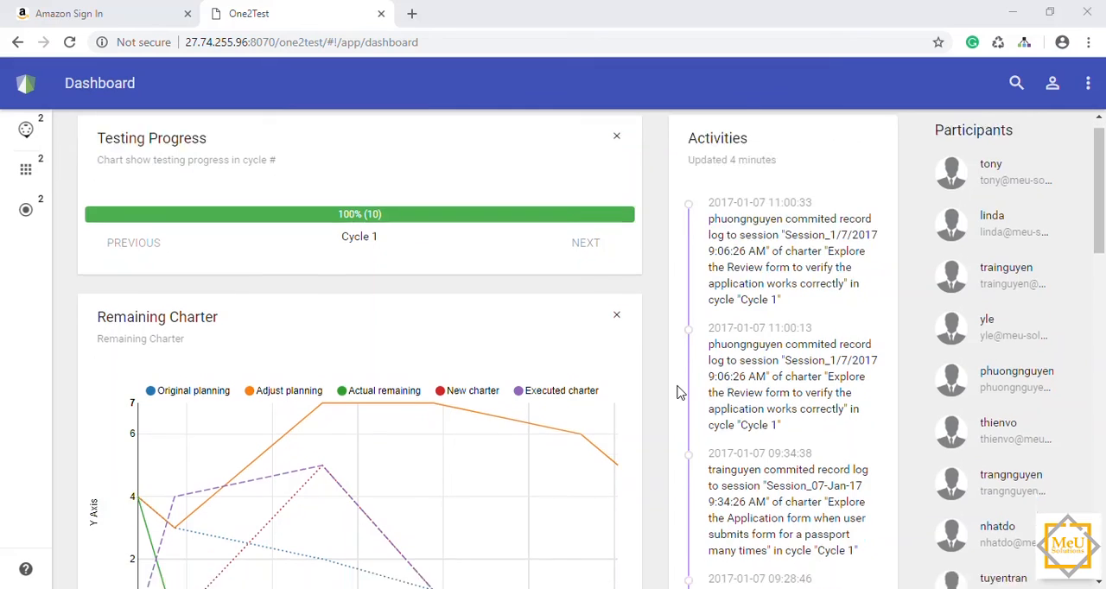
pyautogui.scroll(-7, 678, 393)
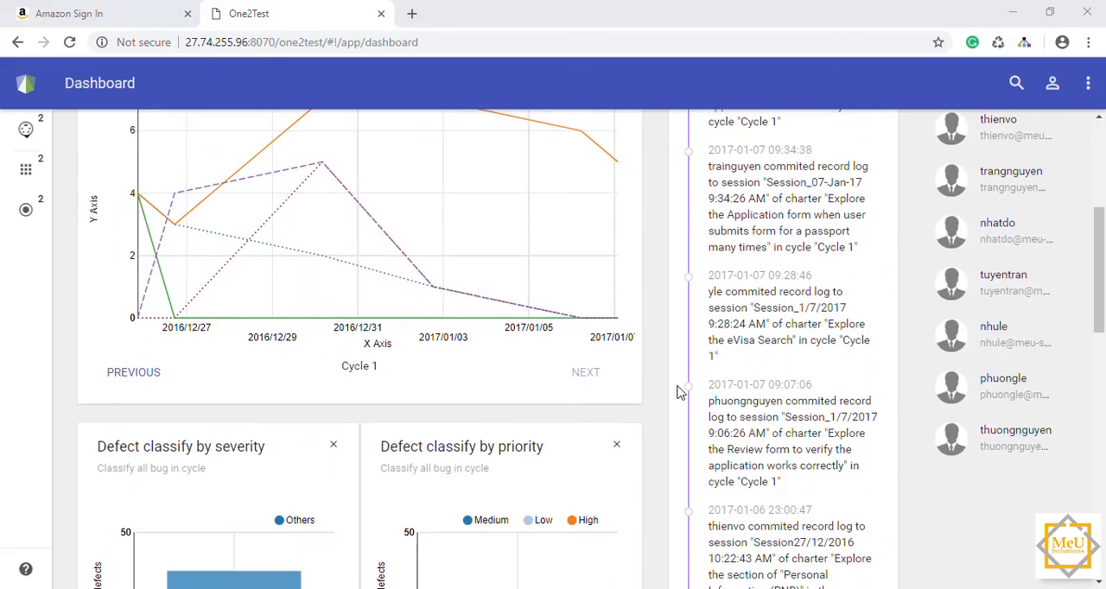
pyautogui.scroll(-5, 679, 393)
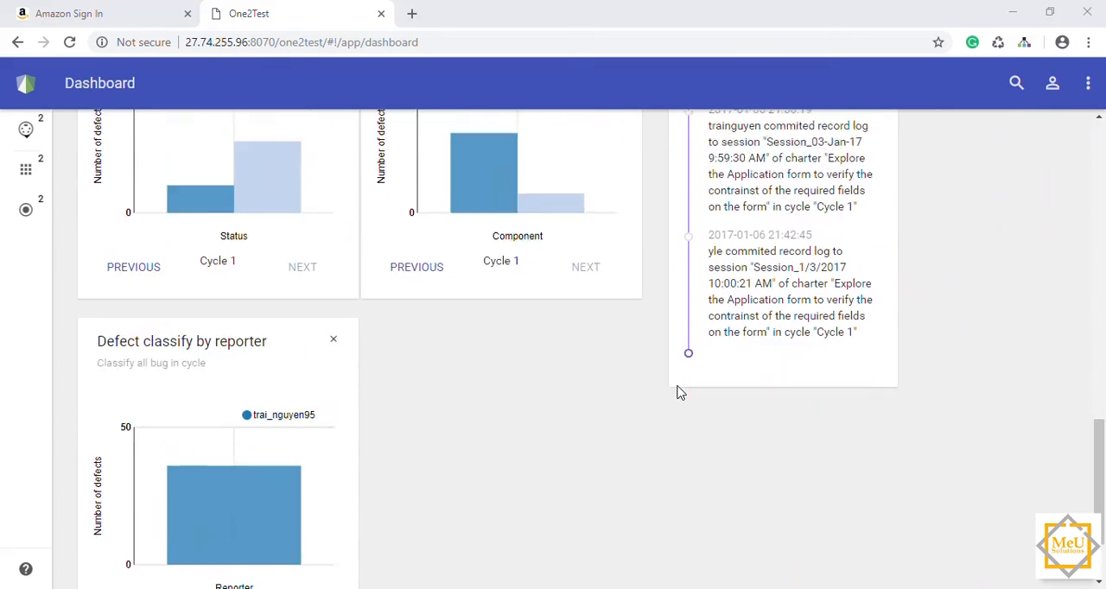
pyautogui.scroll(2, 679, 393)
pyautogui.scroll(5, 679, 393)
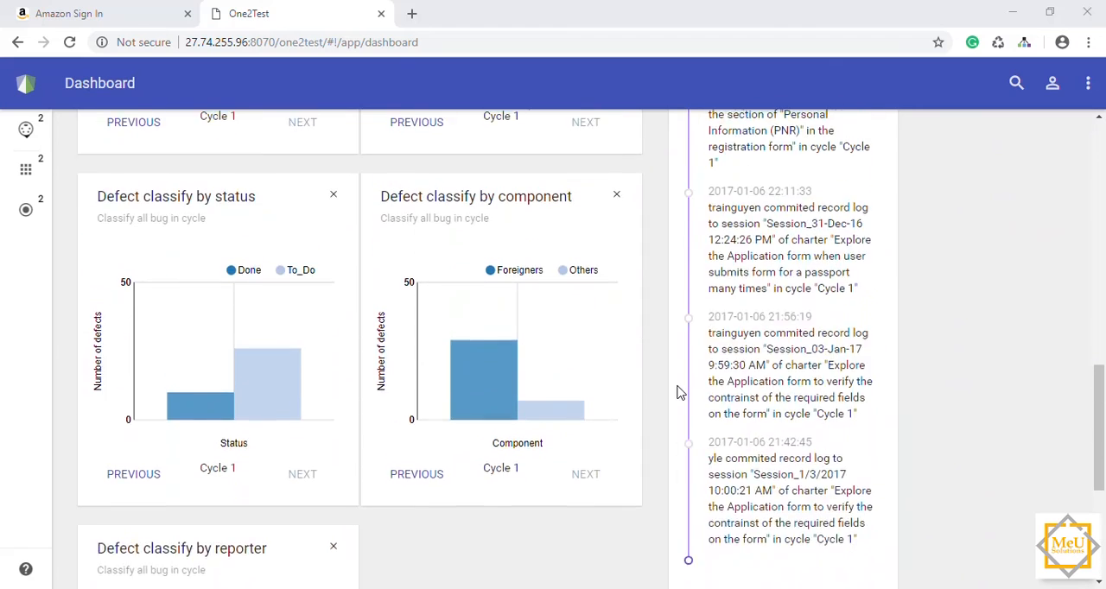
pyautogui.scroll(4, 679, 393)
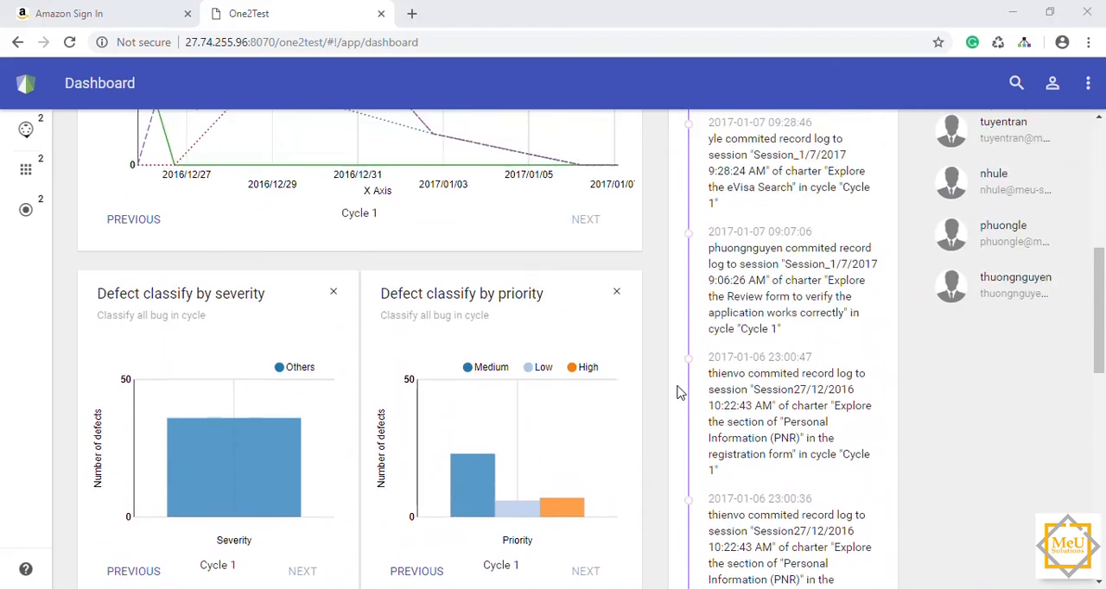
pyautogui.scroll(4, 679, 393)
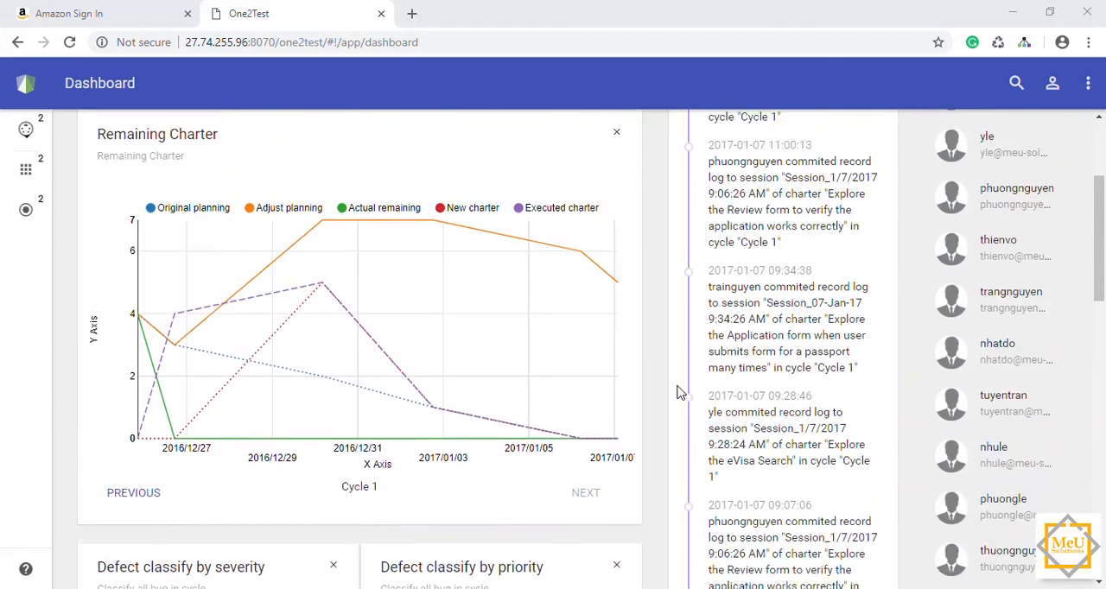